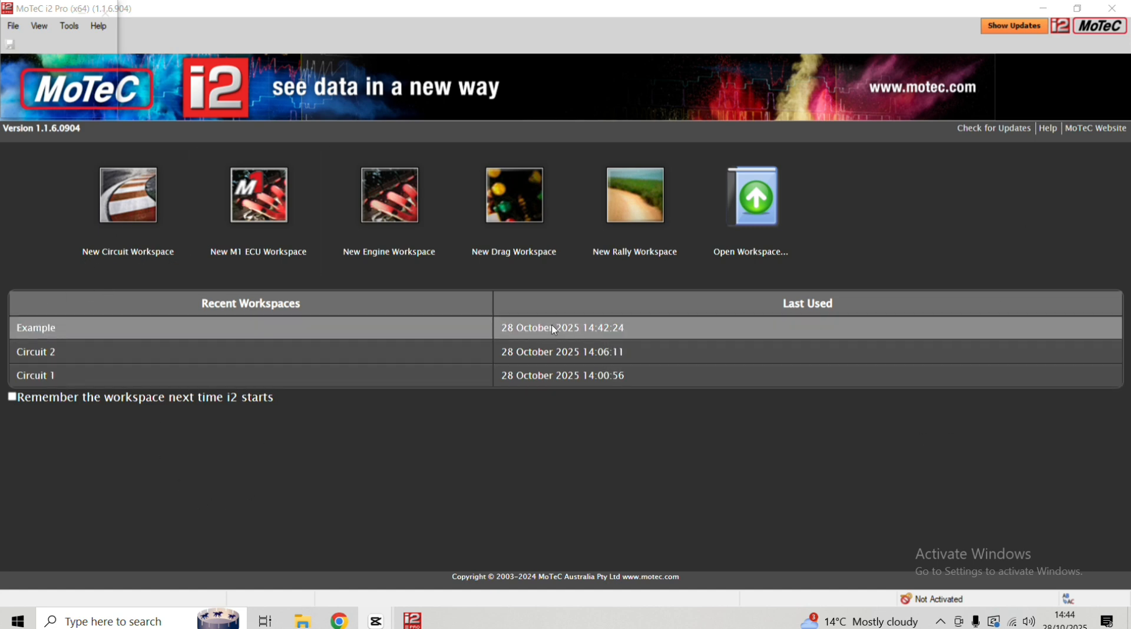
# Open the Example workspace and look through its sample worksheets from Graph to Example, returning to Graph
pyautogui.click(85, 332)
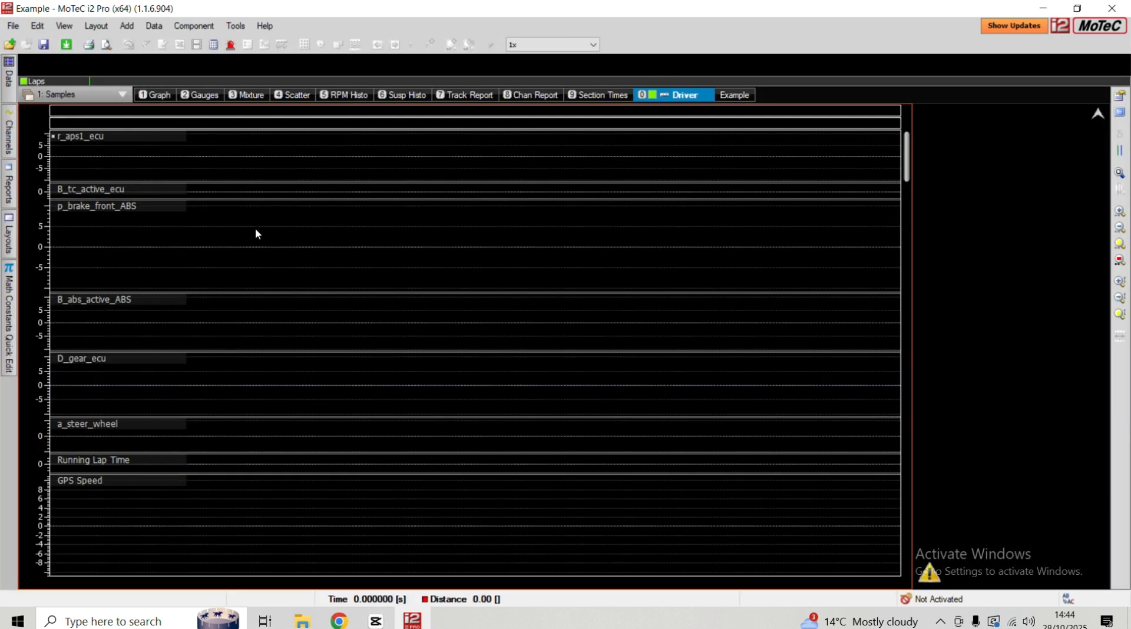
pyautogui.click(171, 99)
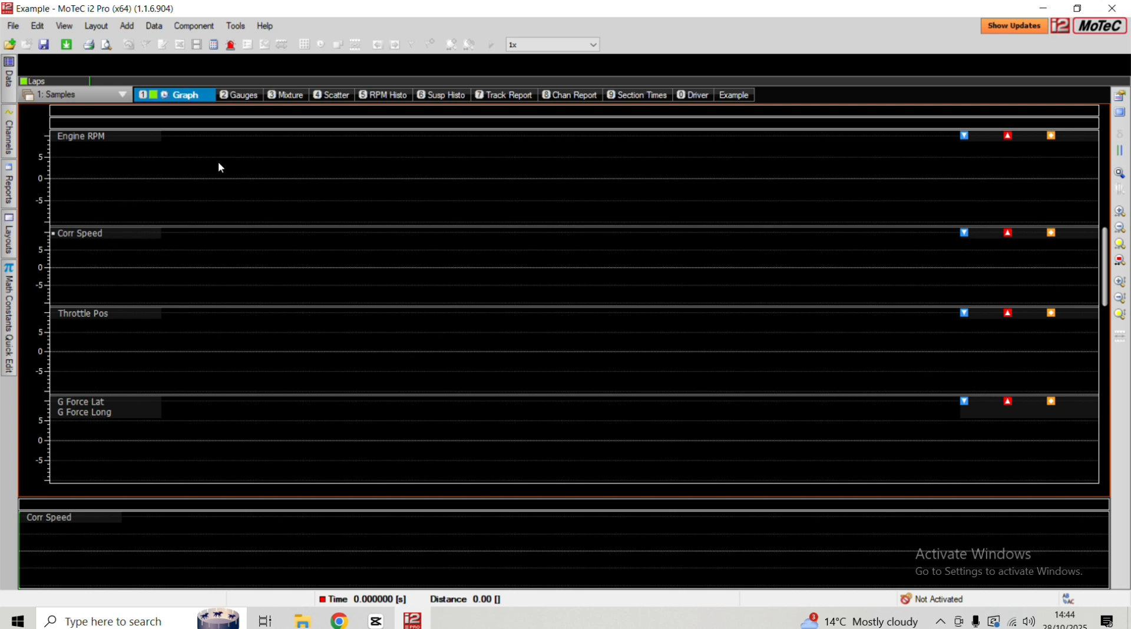
pyautogui.click(248, 102)
pyautogui.click(289, 99)
pyautogui.click(331, 98)
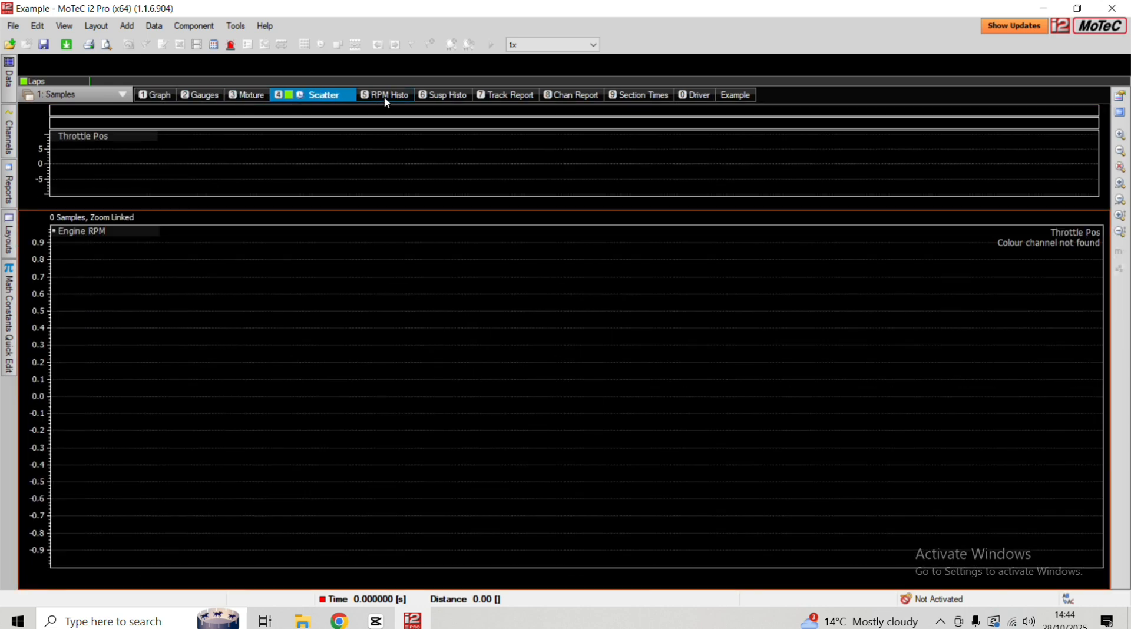
pyautogui.click(387, 101)
pyautogui.click(462, 100)
pyautogui.click(498, 95)
pyautogui.click(574, 96)
pyautogui.click(655, 96)
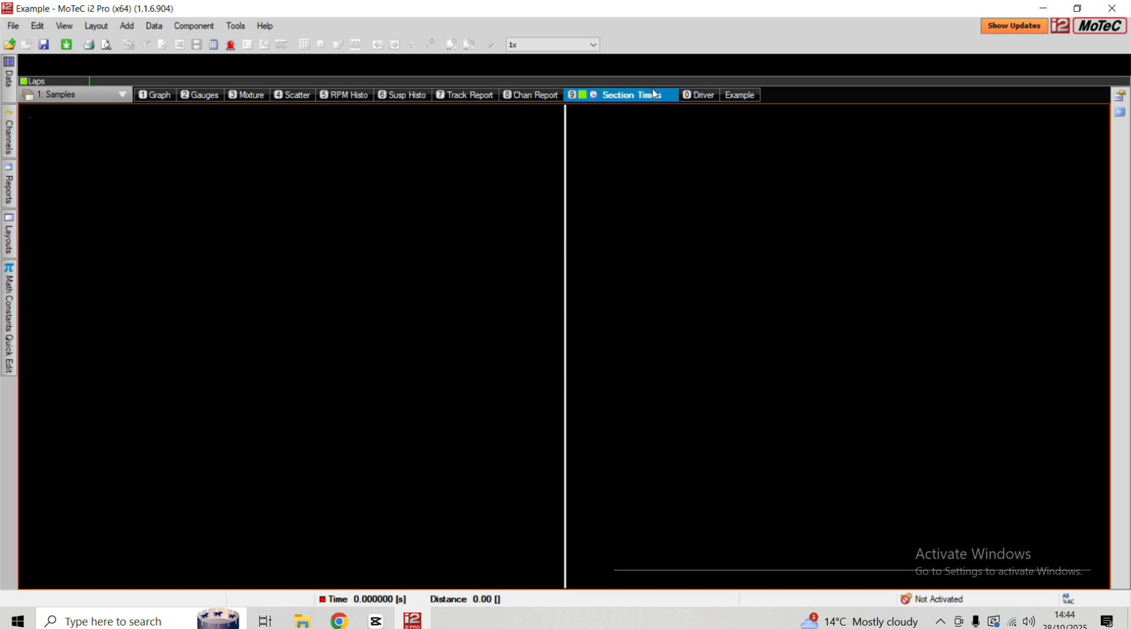
pyautogui.click(726, 95)
pyautogui.click(154, 99)
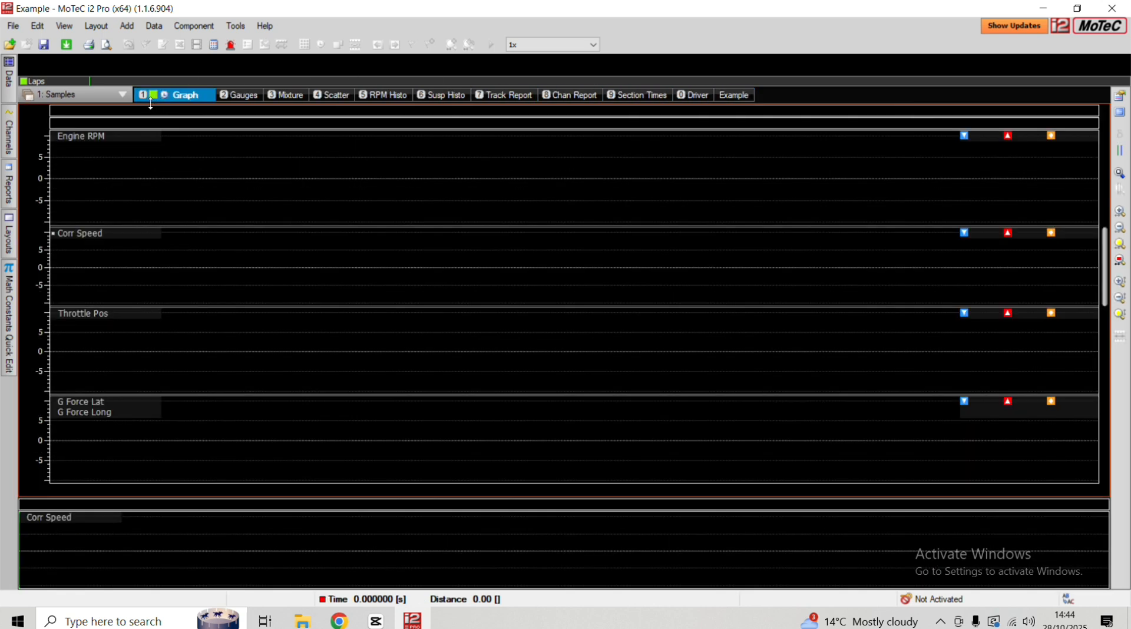
# View the Susp Velocities worksheet in the Suspension workbook and return to the Samples workbook
pyautogui.click(52, 98)
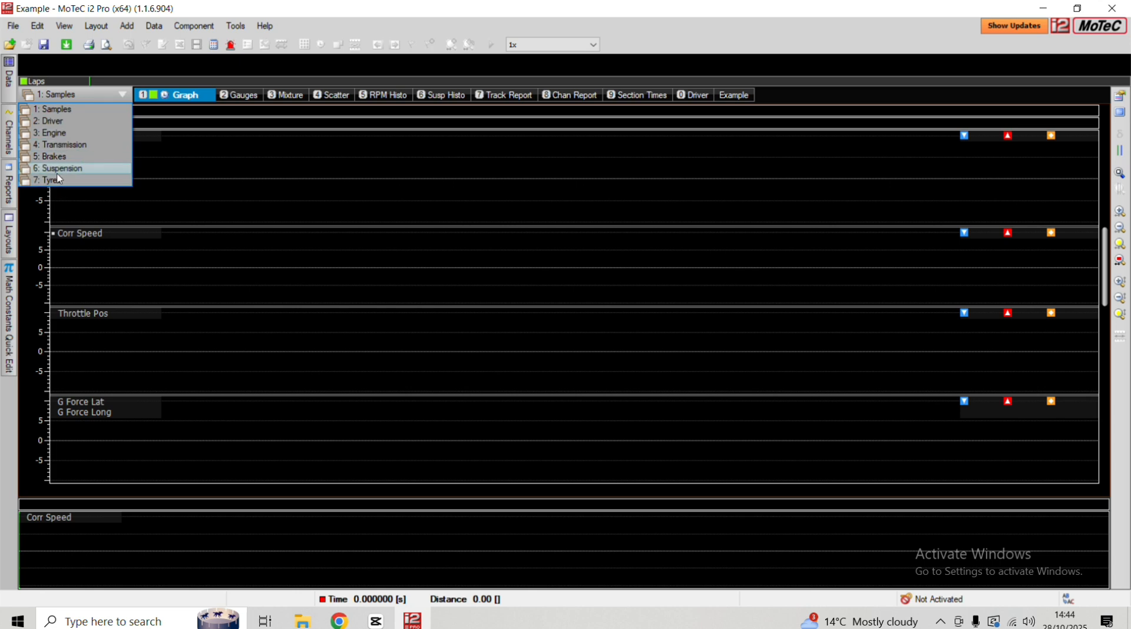
pyautogui.click(58, 169)
pyautogui.click(242, 97)
pyautogui.click(55, 95)
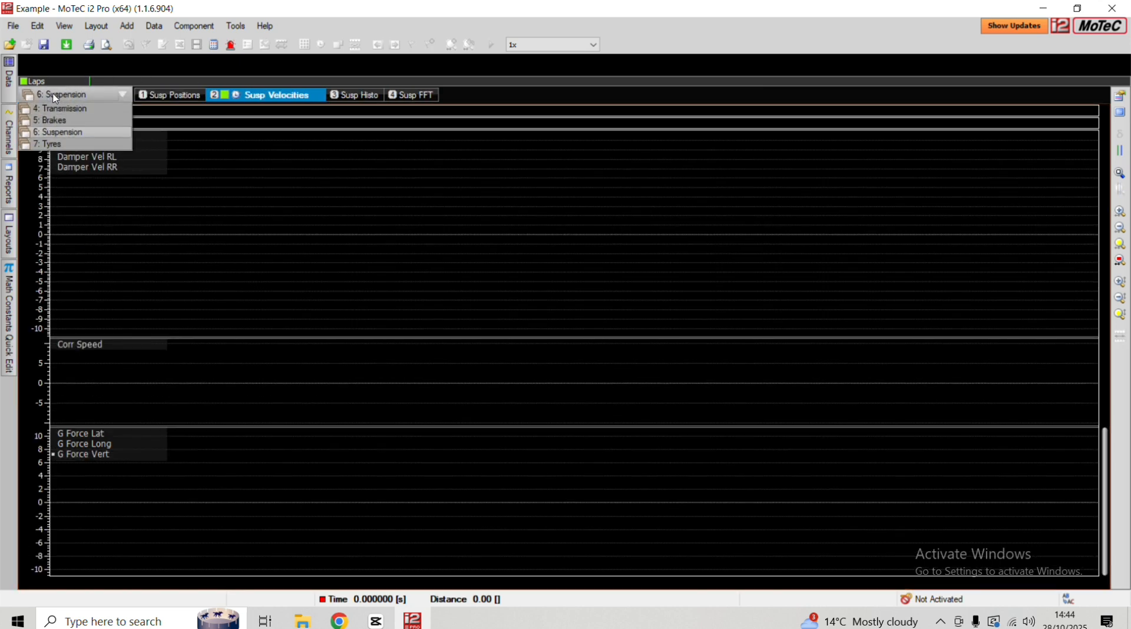
pyautogui.click(53, 109)
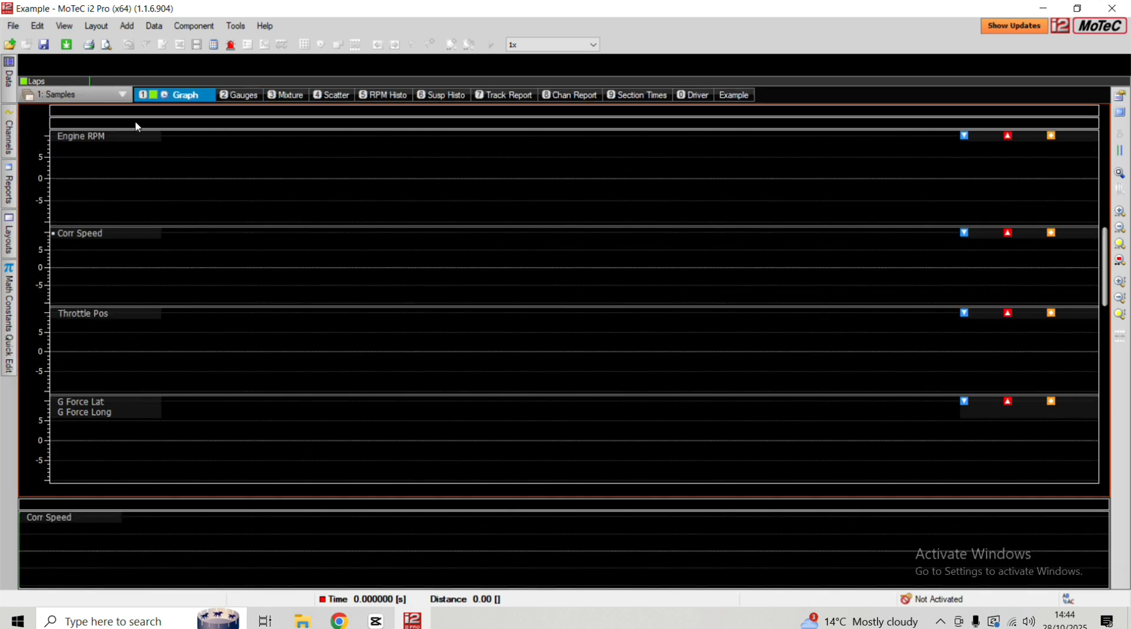
# Open the Catalunya qualifying log file of the 11.10.25 Barcelona Race Weekend from the Downloads folder
pyautogui.click(10, 46)
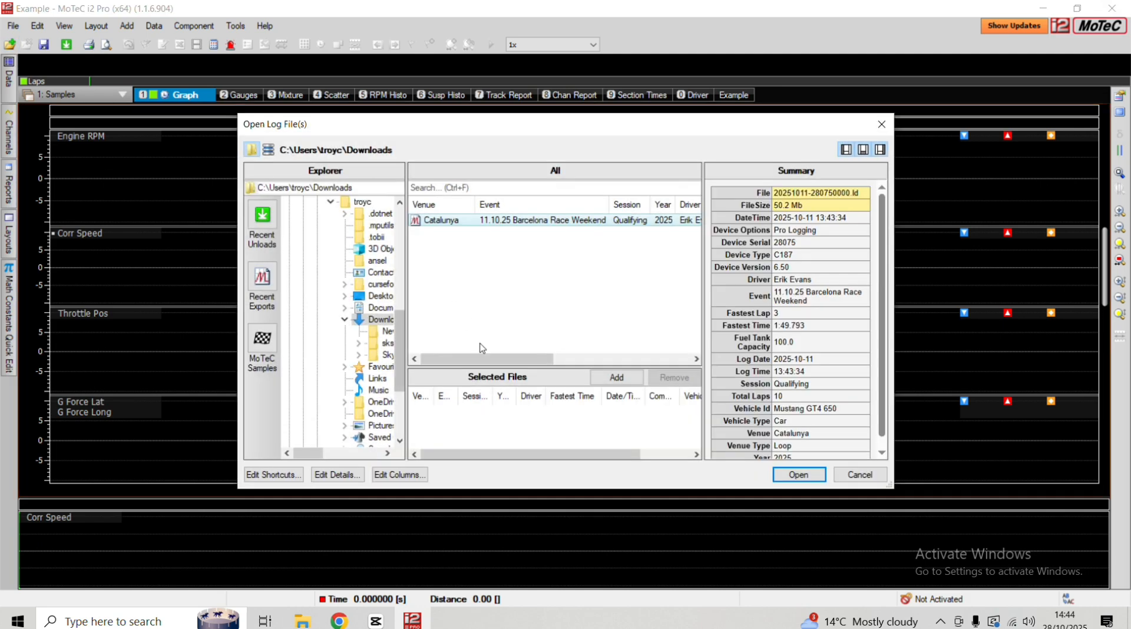
pyautogui.scroll(2, 343, 312)
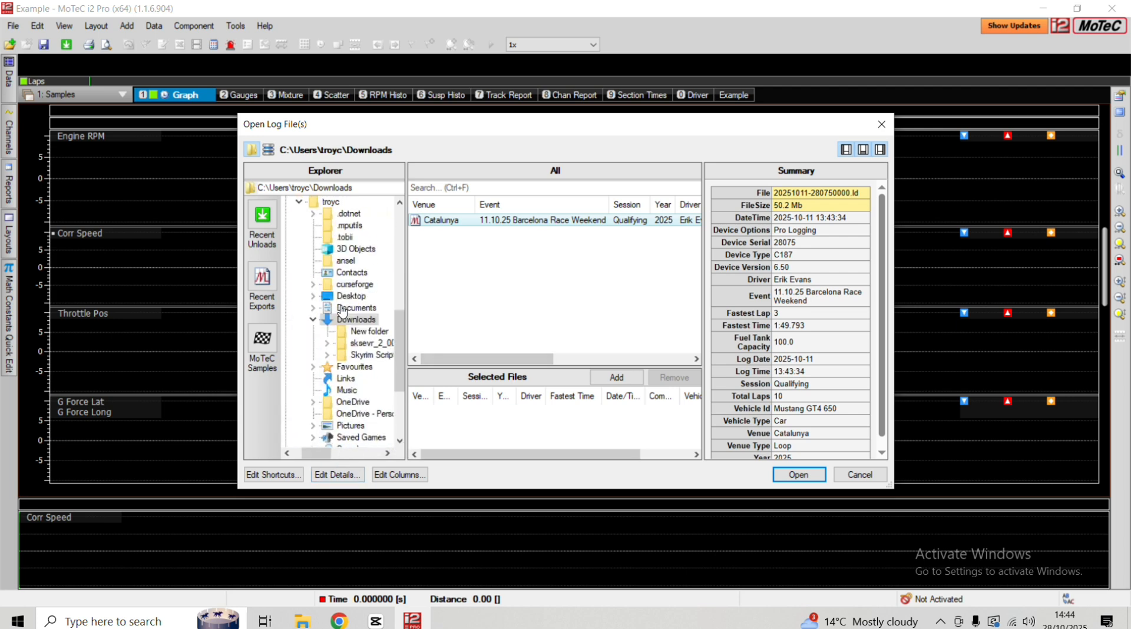
pyautogui.scroll(4, 343, 312)
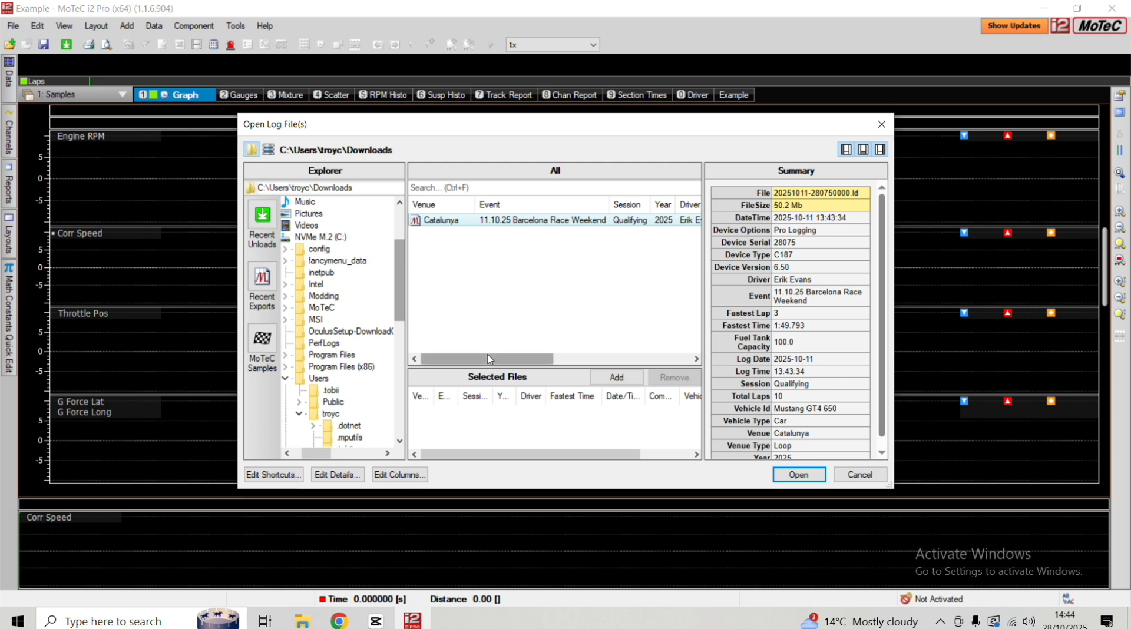
pyautogui.moveTo(489, 359)
pyautogui.mouseDown()
pyautogui.moveTo(573, 360)
pyautogui.moveTo(490, 360)
pyautogui.mouseUp()
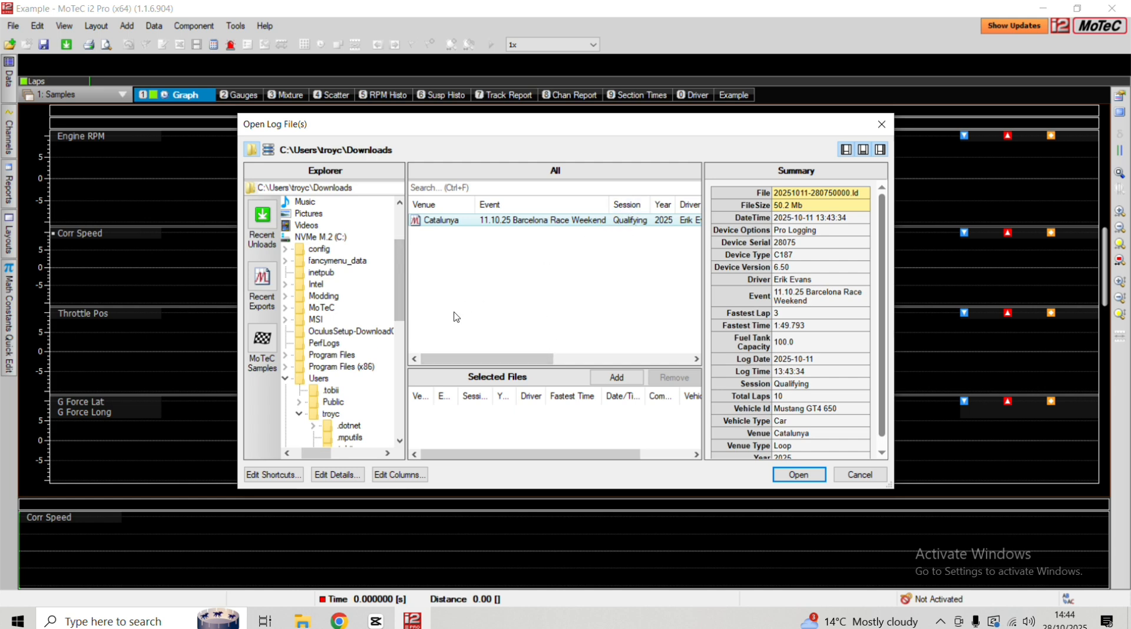
pyautogui.moveTo(481, 363); pyautogui.dragTo(610, 269)
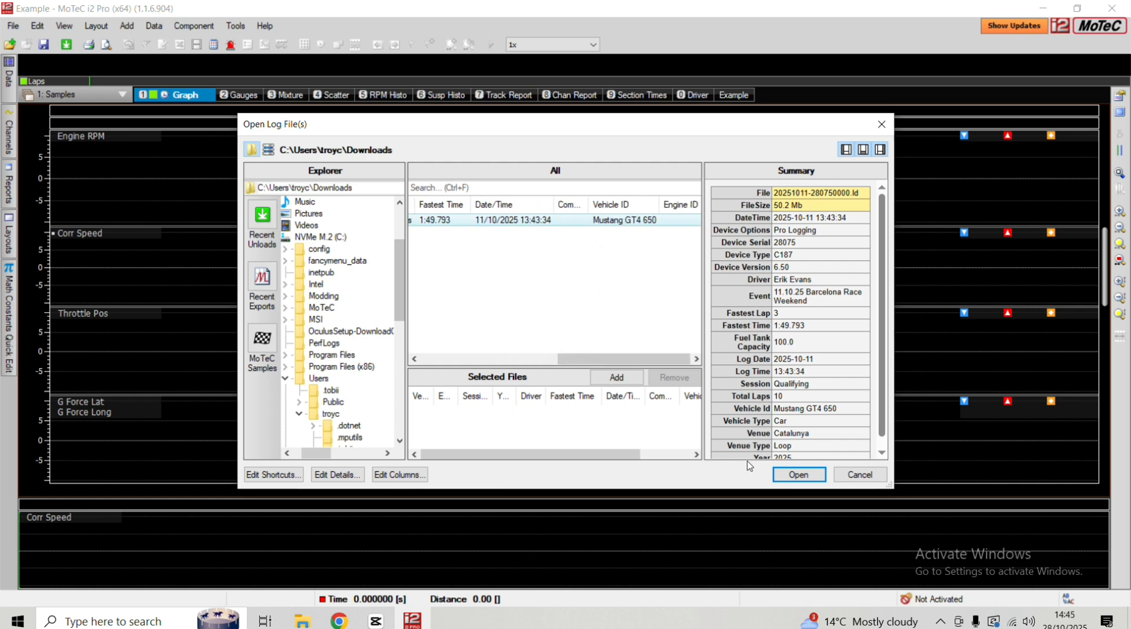
pyautogui.click(780, 478)
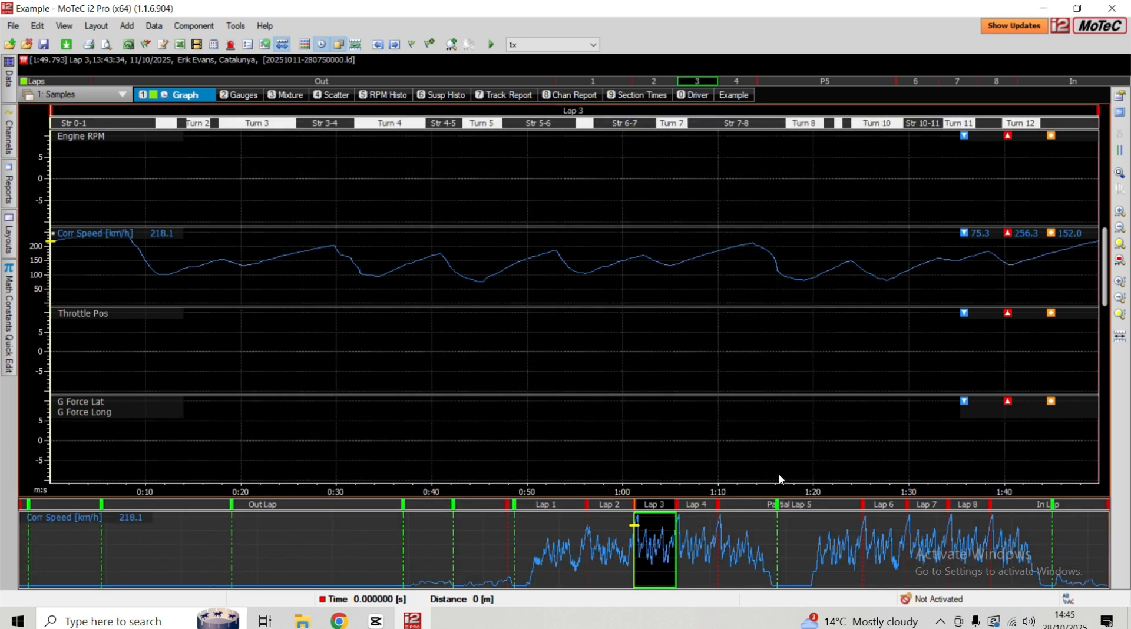
# Move the lap 3 cursor to about 89 s and review the loaded data on the worksheets from Gauges to Section Times
pyautogui.moveTo(75, 189); pyautogui.dragTo(900, 355)
pyautogui.click(243, 98)
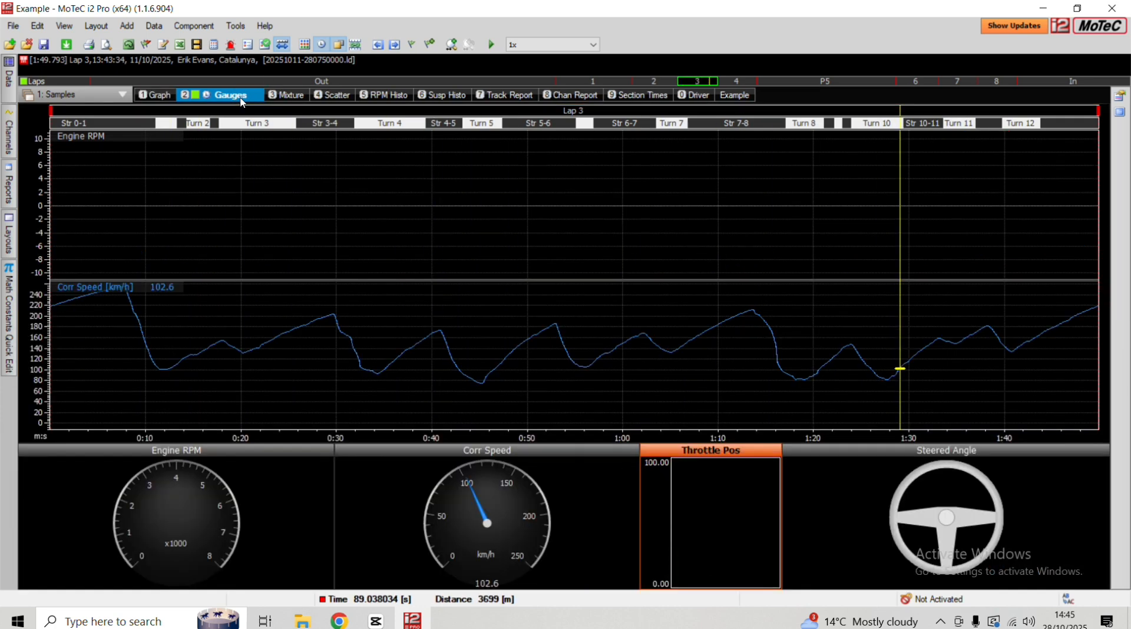
pyautogui.click(289, 97)
pyautogui.click(336, 96)
pyautogui.click(375, 97)
pyautogui.click(423, 95)
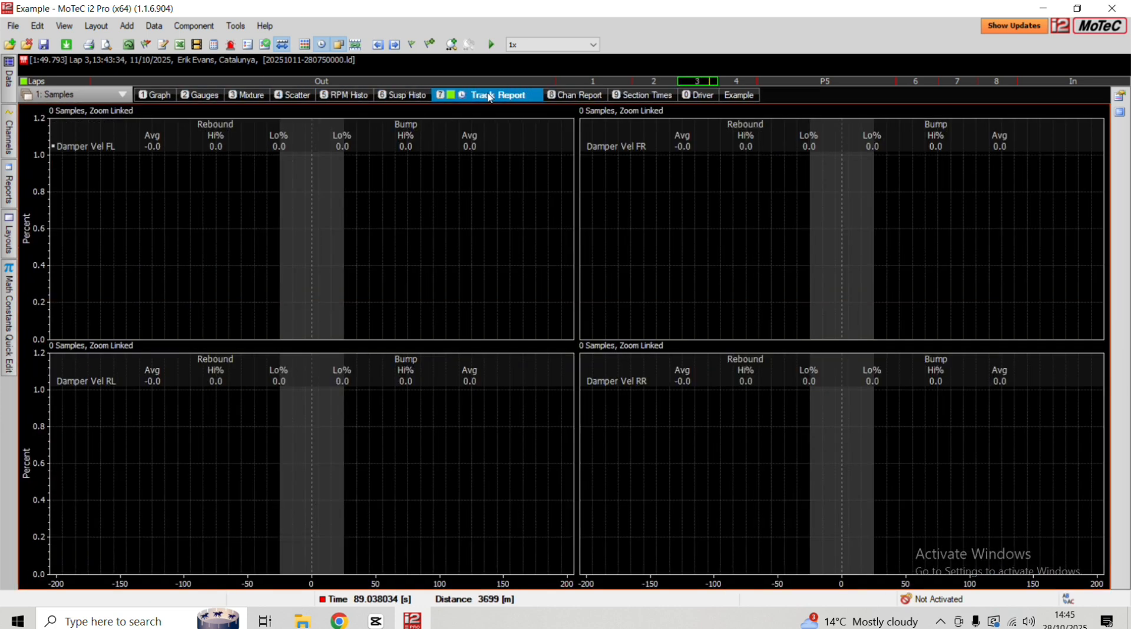
pyautogui.click(490, 96)
pyautogui.click(567, 95)
pyautogui.click(642, 97)
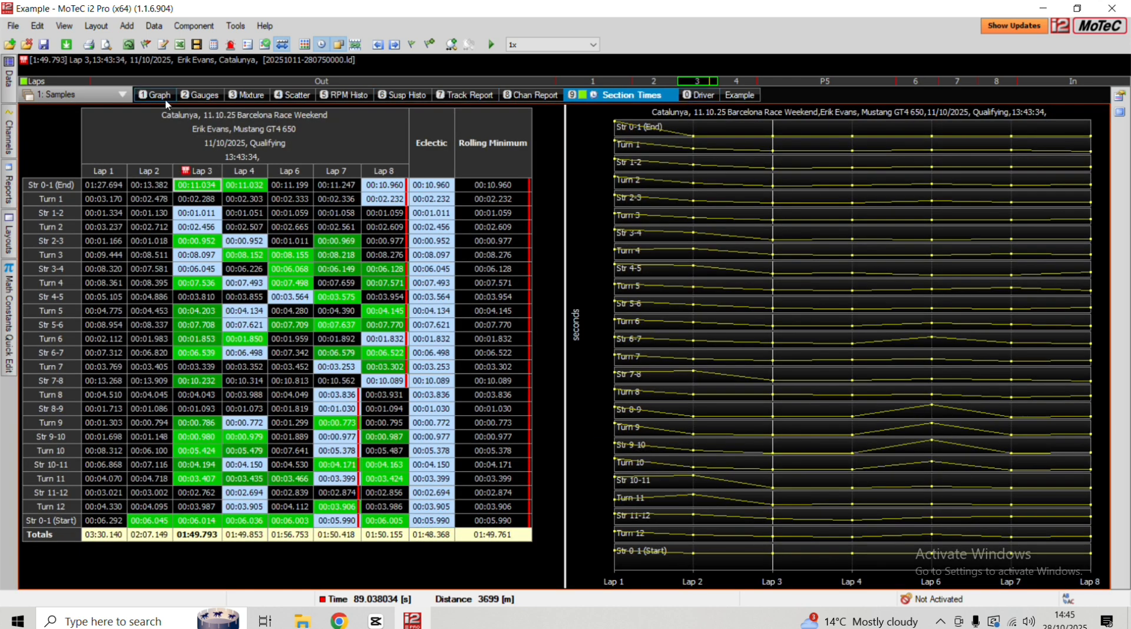
# Recheck the Graph, Gauges, Mixture and Scatter worksheets and select the Engine RPM channel on the Graph worksheet
pyautogui.click(165, 97)
pyautogui.click(234, 96)
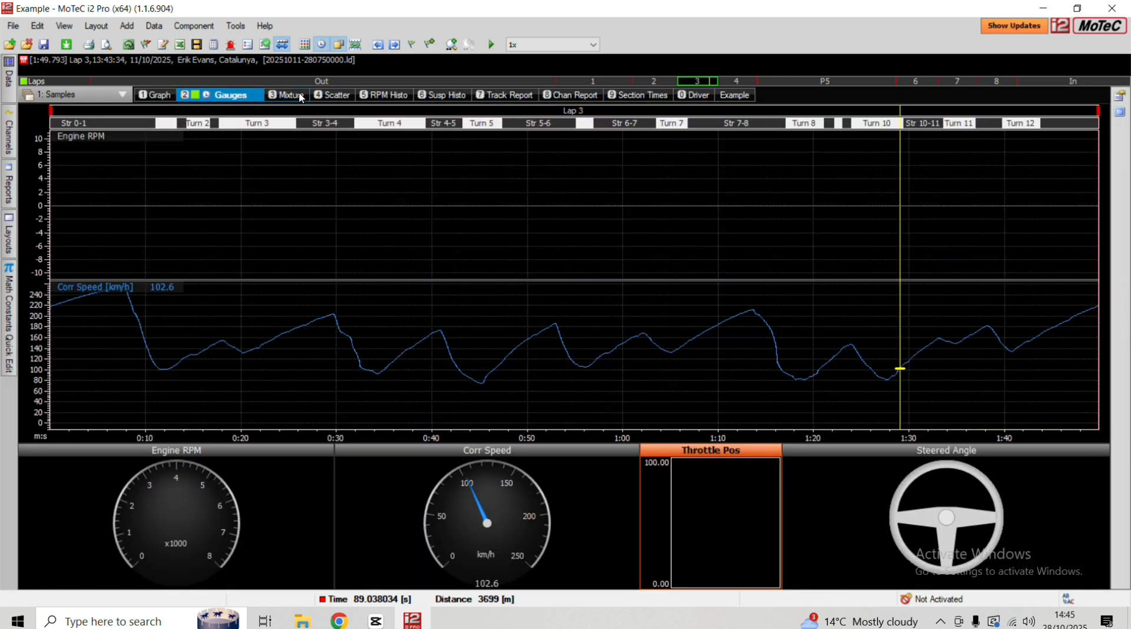
pyautogui.click(297, 96)
pyautogui.click(327, 96)
pyautogui.click(162, 97)
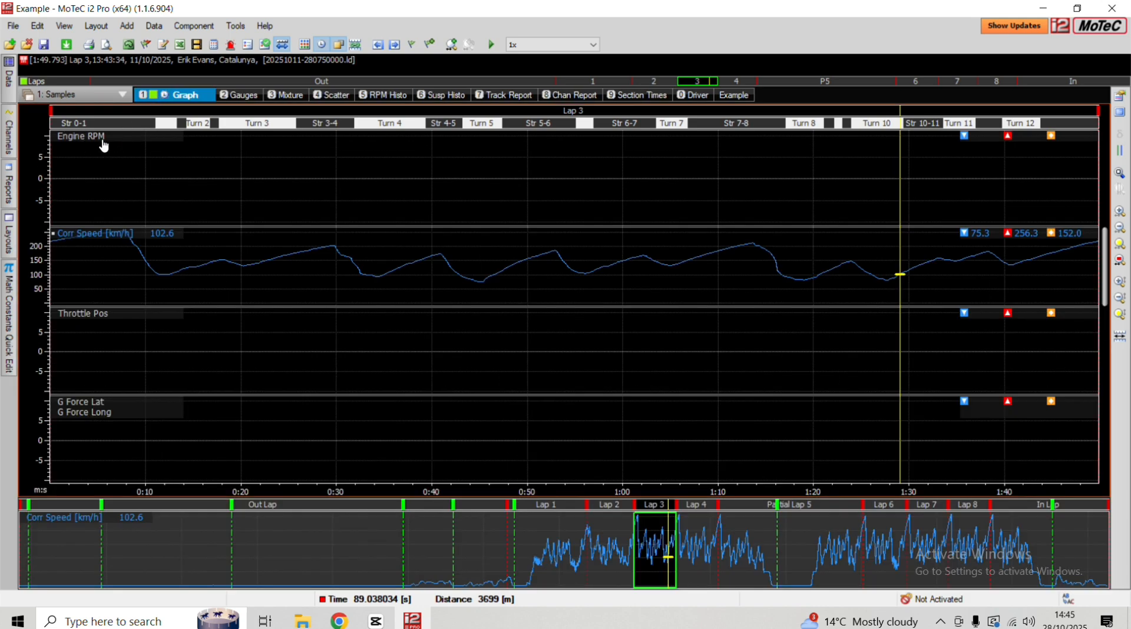
pyautogui.click(105, 141)
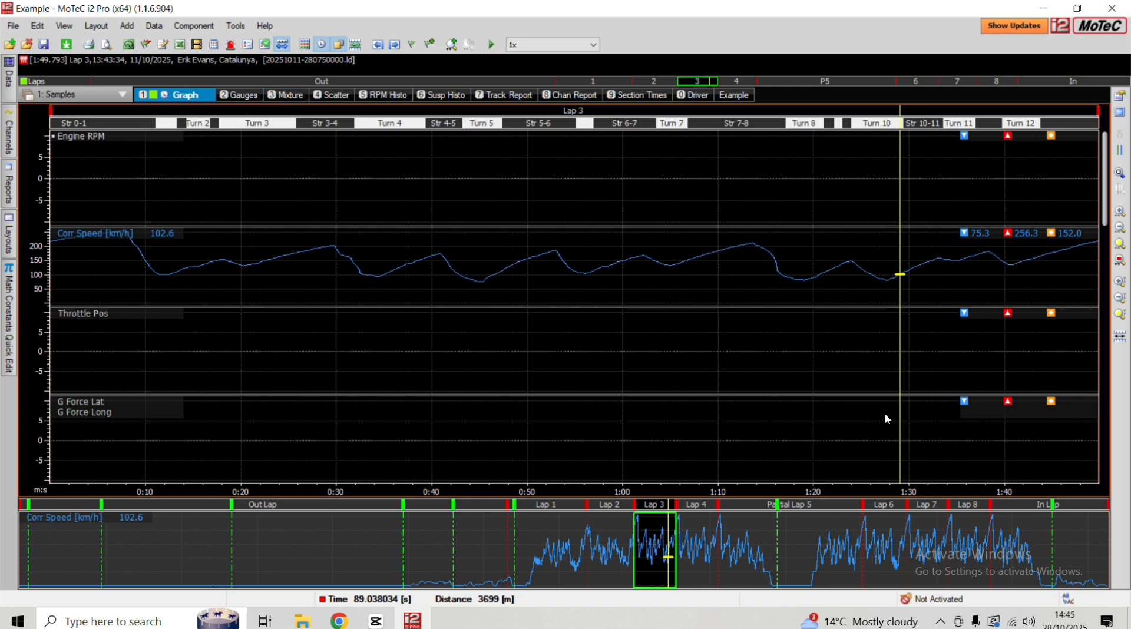
# Examine the Gauges, Scatter, histogram, Track Report and Chan Report worksheets, ending back on Graph
pyautogui.click(224, 95)
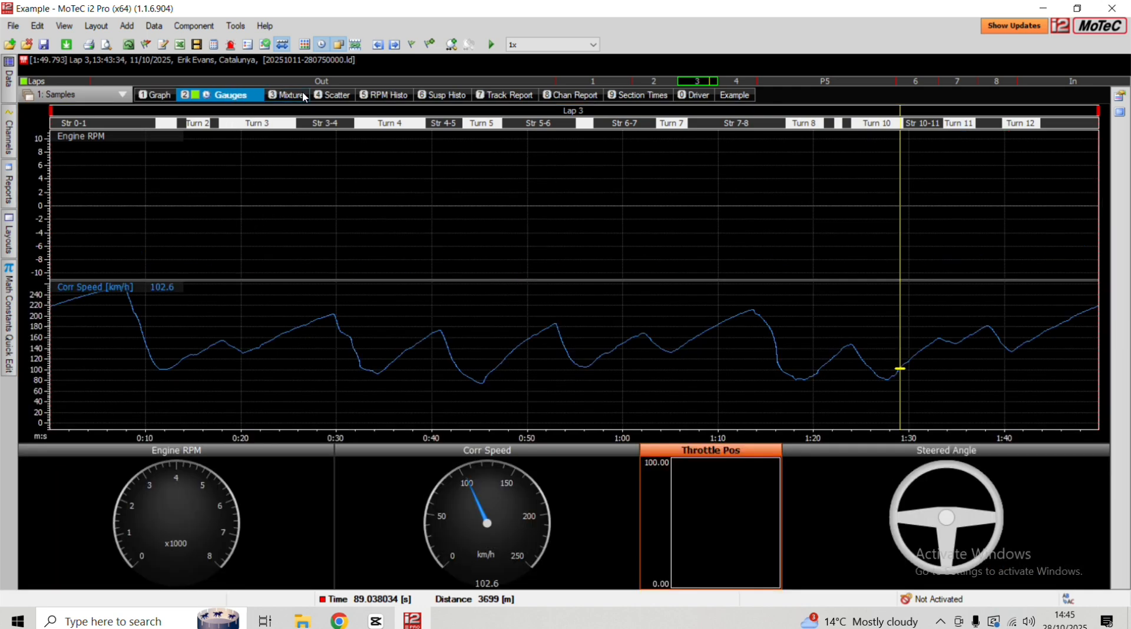
pyautogui.click(347, 97)
pyautogui.click(392, 96)
pyautogui.click(437, 96)
pyautogui.click(494, 95)
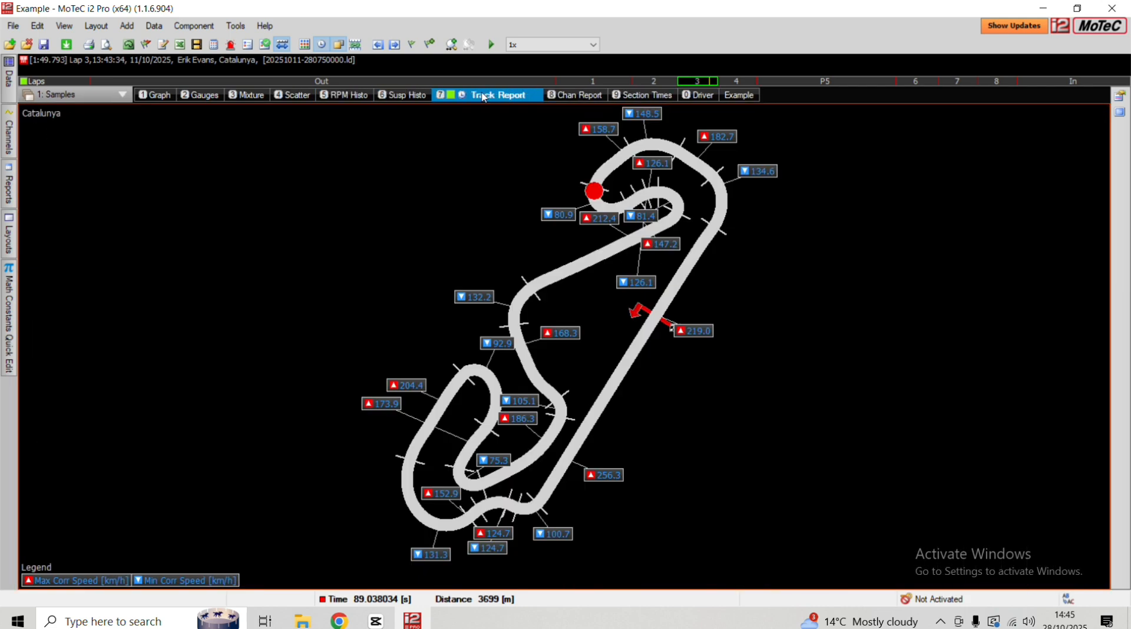
pyautogui.click(415, 95)
pyautogui.click(549, 99)
pyautogui.click(498, 99)
pyautogui.click(164, 99)
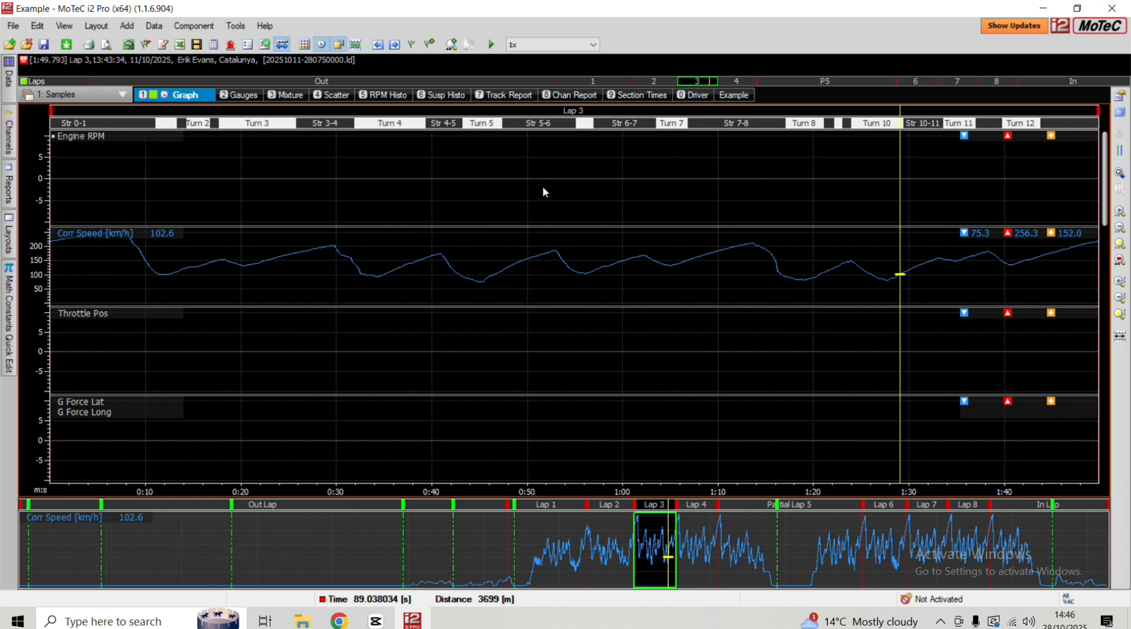
# Move the Graph cursor to about 54 s in lap 3 and check the worksheets up to Susp Histo
pyautogui.moveTo(437, 195); pyautogui.dragTo(366, 207)
pyautogui.moveTo(318, 208); pyautogui.dragTo(567, 274)
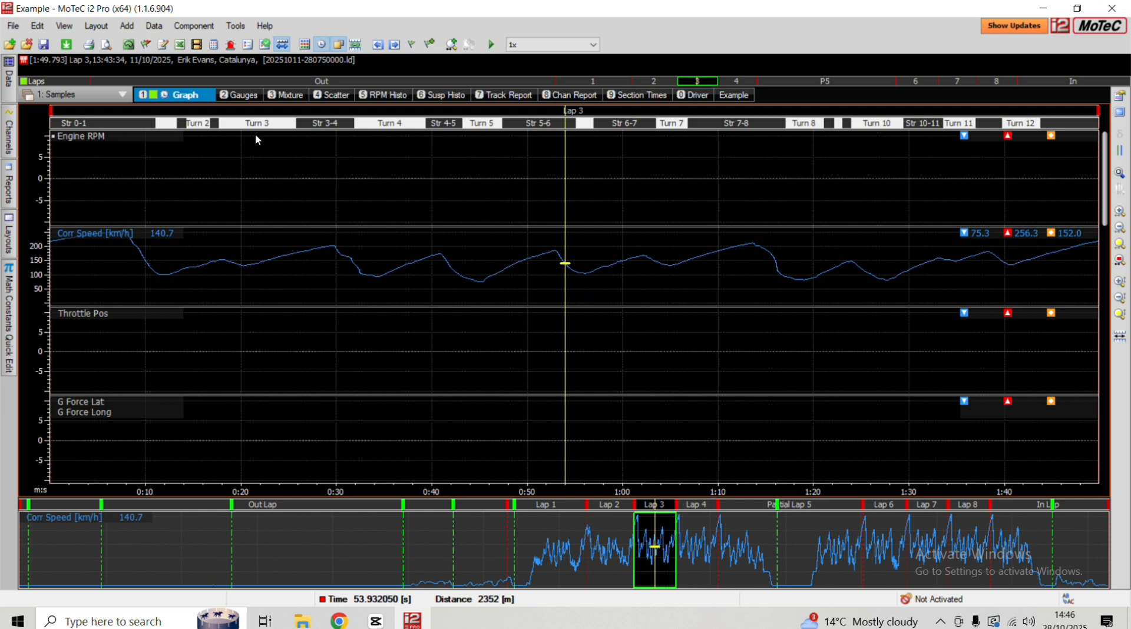
pyautogui.click(219, 97)
pyautogui.click(290, 98)
pyautogui.click(322, 98)
pyautogui.click(428, 98)
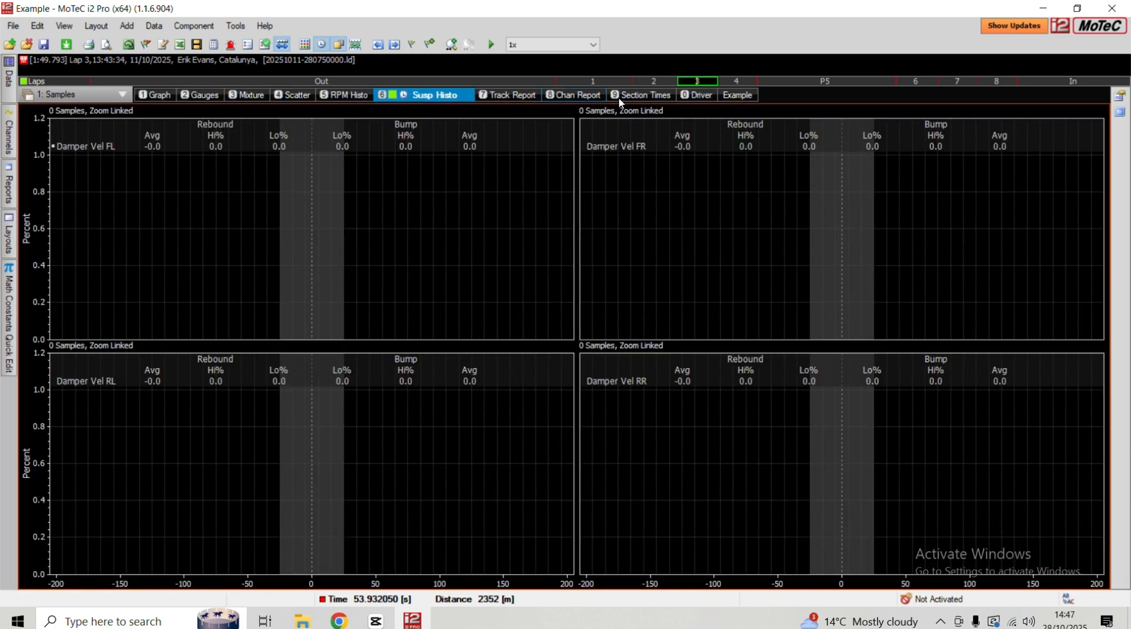
# Open the Driver worksheet and scrub the cursor along lap 3 to about 65 s
pyautogui.click(705, 97)
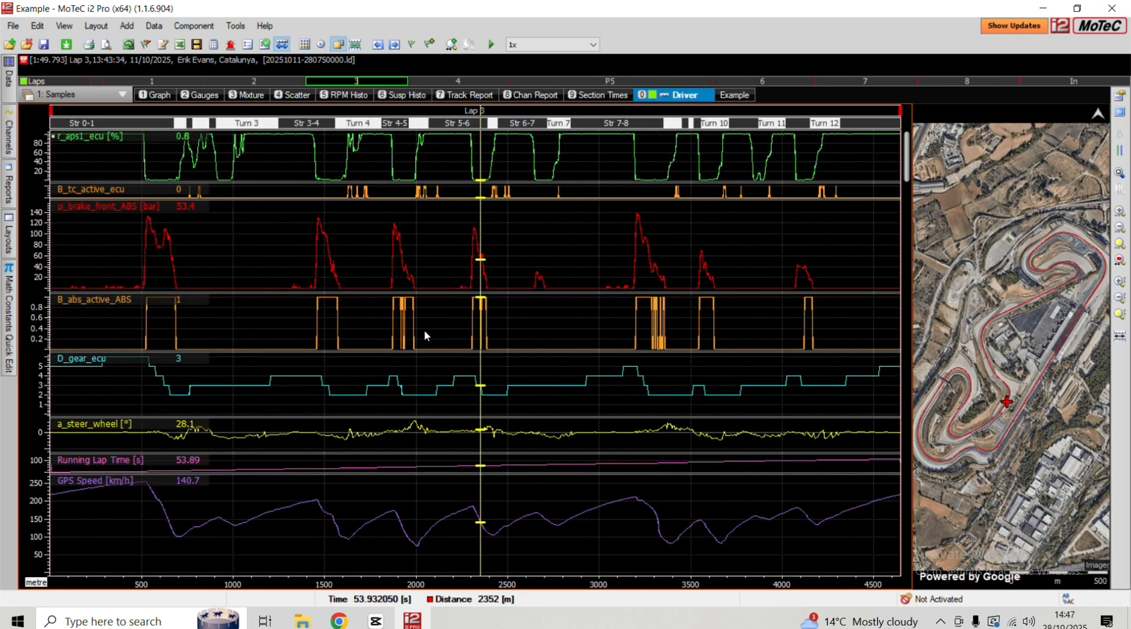
pyautogui.moveTo(298, 467)
pyautogui.mouseDown()
pyautogui.moveTo(184, 457)
pyautogui.moveTo(370, 439)
pyautogui.moveTo(161, 437)
pyautogui.moveTo(340, 436)
pyautogui.mouseUp()
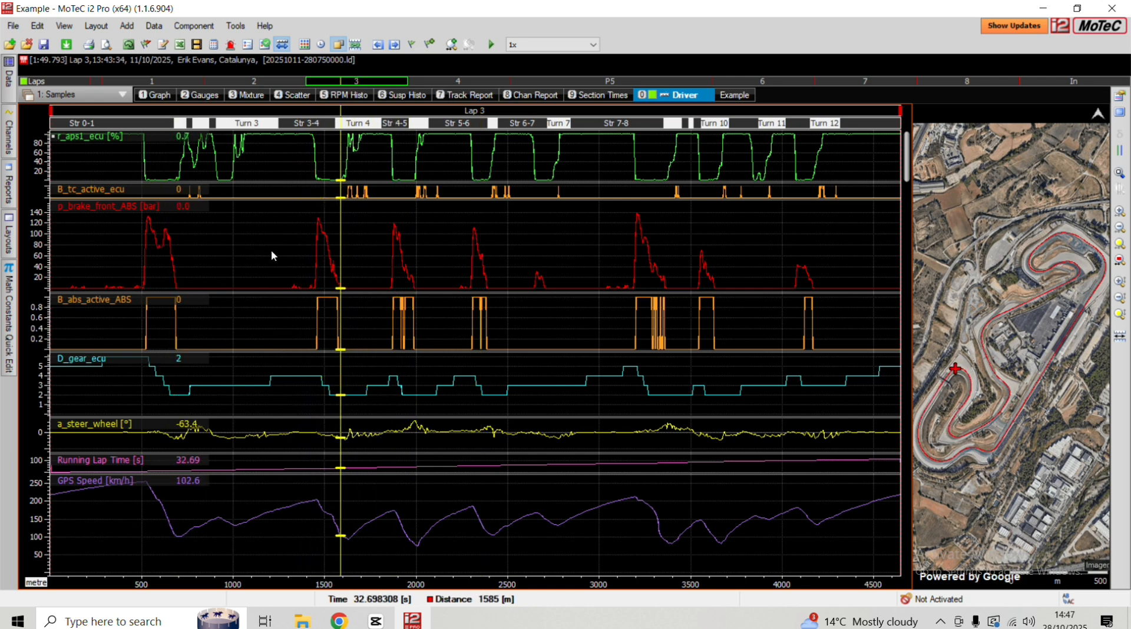
pyautogui.moveTo(271, 250)
pyautogui.mouseDown()
pyautogui.moveTo(97, 260)
pyautogui.moveTo(157, 266)
pyautogui.moveTo(130, 269)
pyautogui.moveTo(559, 247)
pyautogui.mouseUp()
# Delete the existing Example worksheet containing the engine RPM graph from the Samples workbook
pyautogui.click(733, 96)
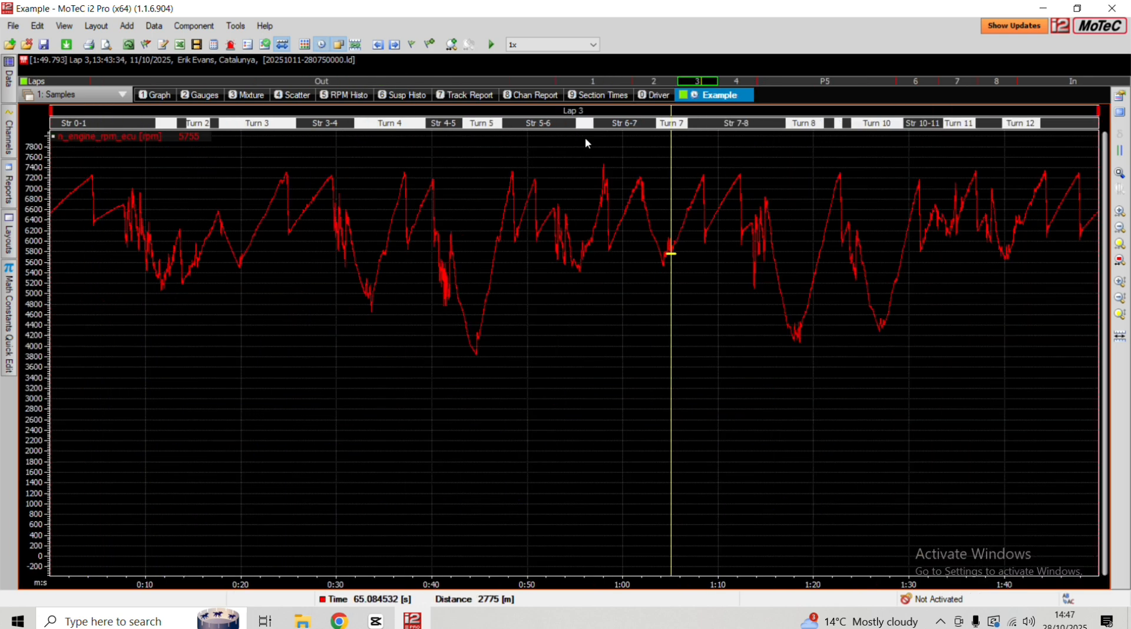
pyautogui.rightClick(104, 142)
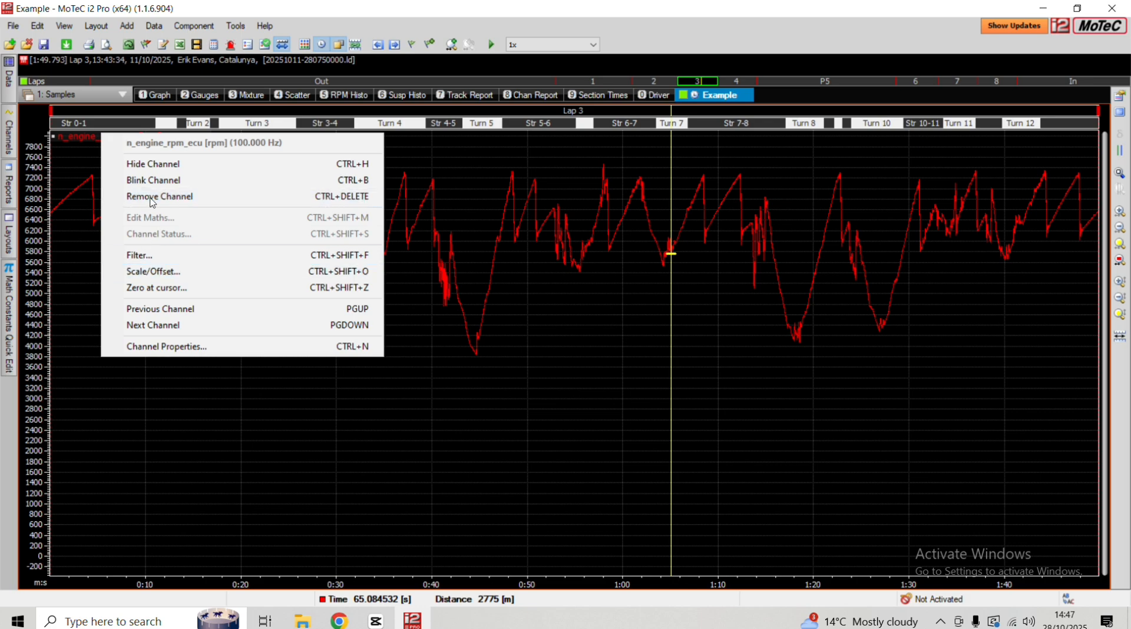
pyautogui.click(531, 237)
pyautogui.rightClick(721, 98)
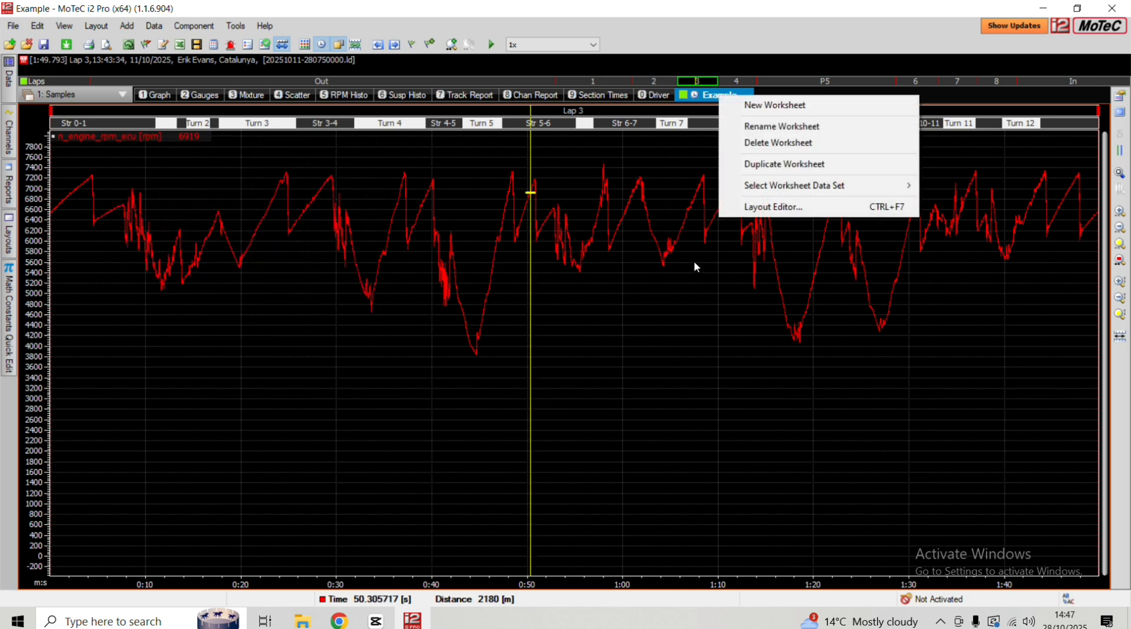
pyautogui.click(743, 142)
pyautogui.click(604, 340)
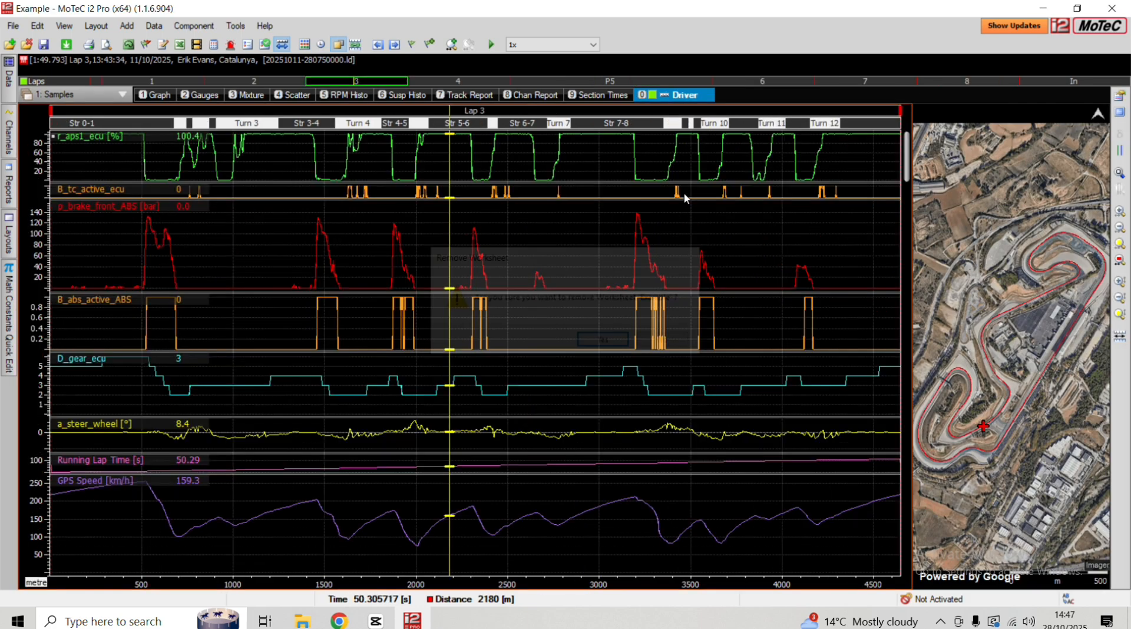
# Add a new blank worksheet named Example to the Samples workbook
pyautogui.rightClick(732, 99)
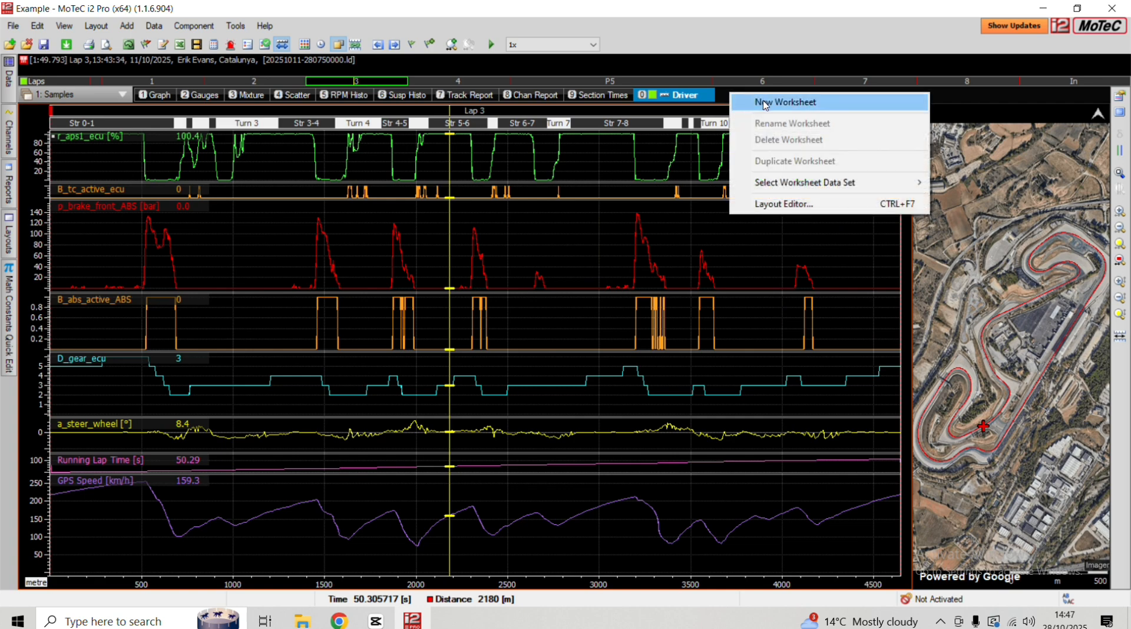
pyautogui.click(725, 104)
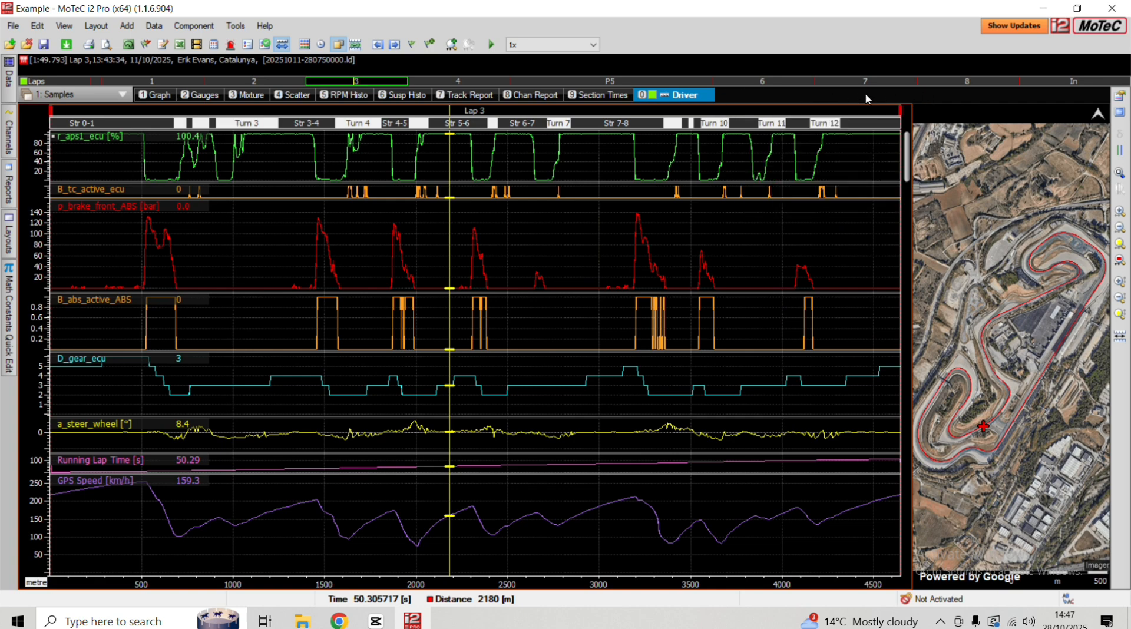
pyautogui.rightClick(781, 99)
pyautogui.click(884, 102)
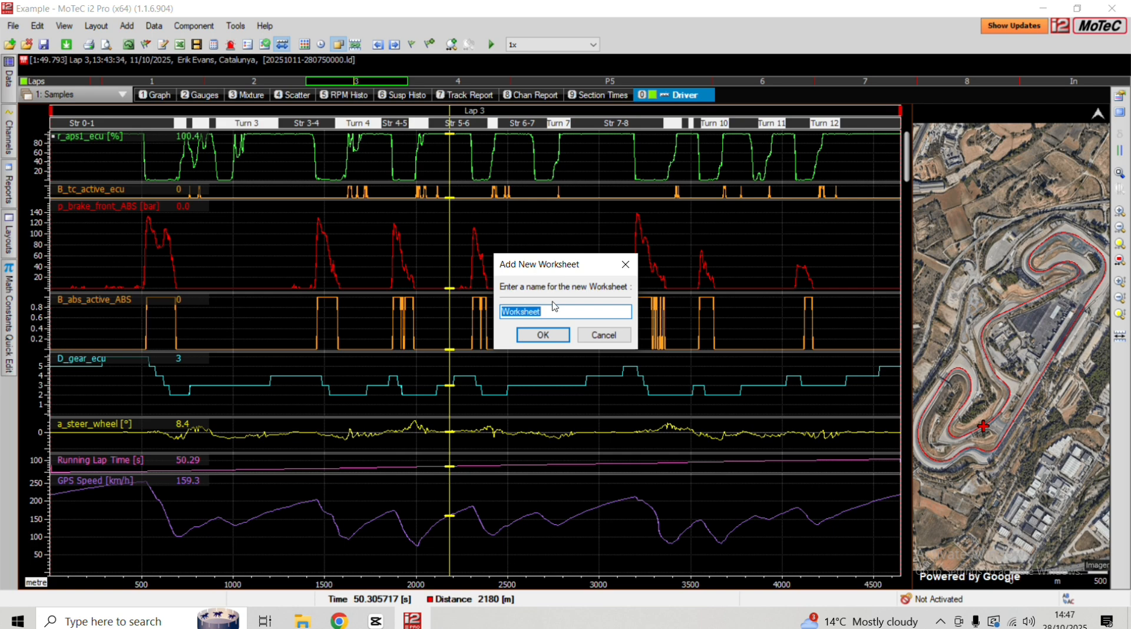
pyautogui.write('Example')
pyautogui.press('Return')
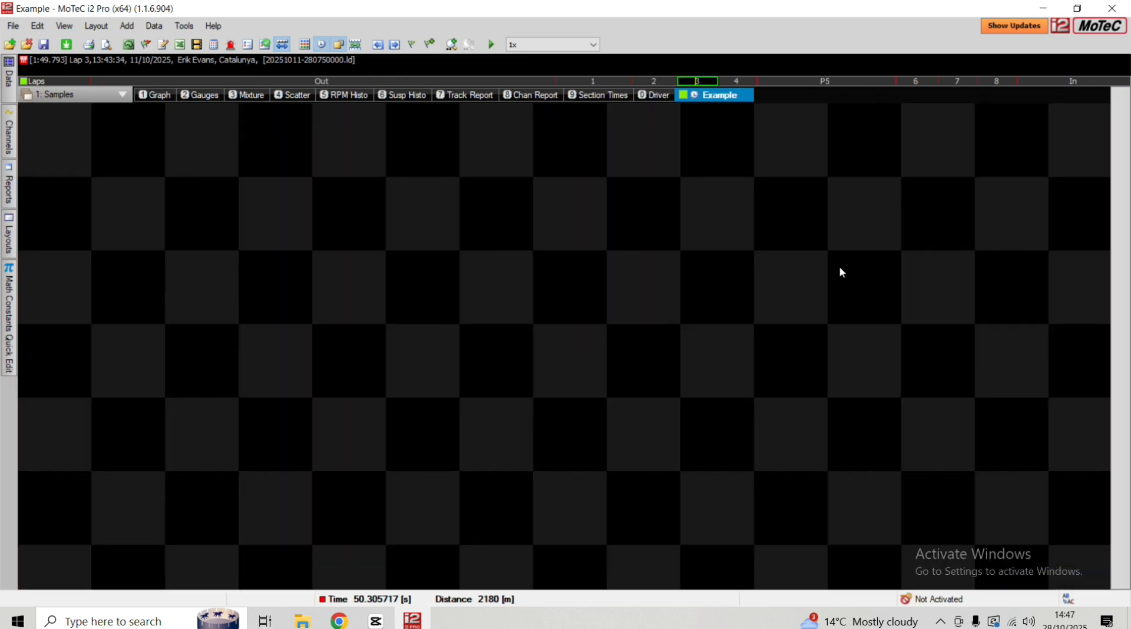
# Add a Time/Distance Graph to the blank Example worksheet with one channel group containing the n_engine_rpm_ecu channel
pyautogui.rightClick(535, 323)
pyautogui.moveTo(569, 332)
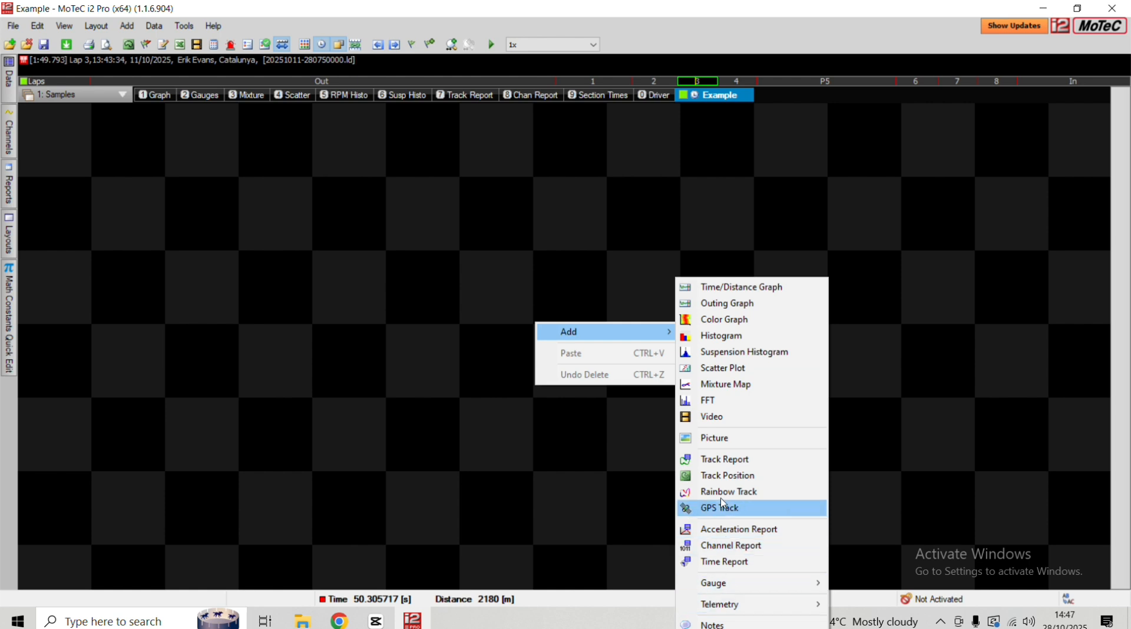
pyautogui.click(724, 294)
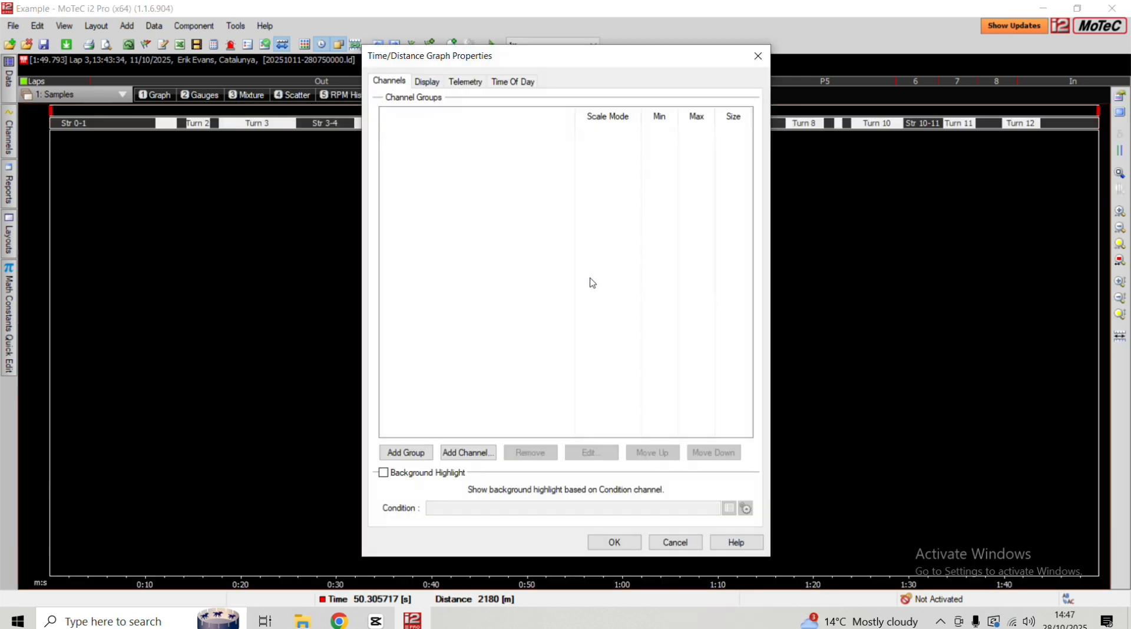
pyautogui.click(405, 452)
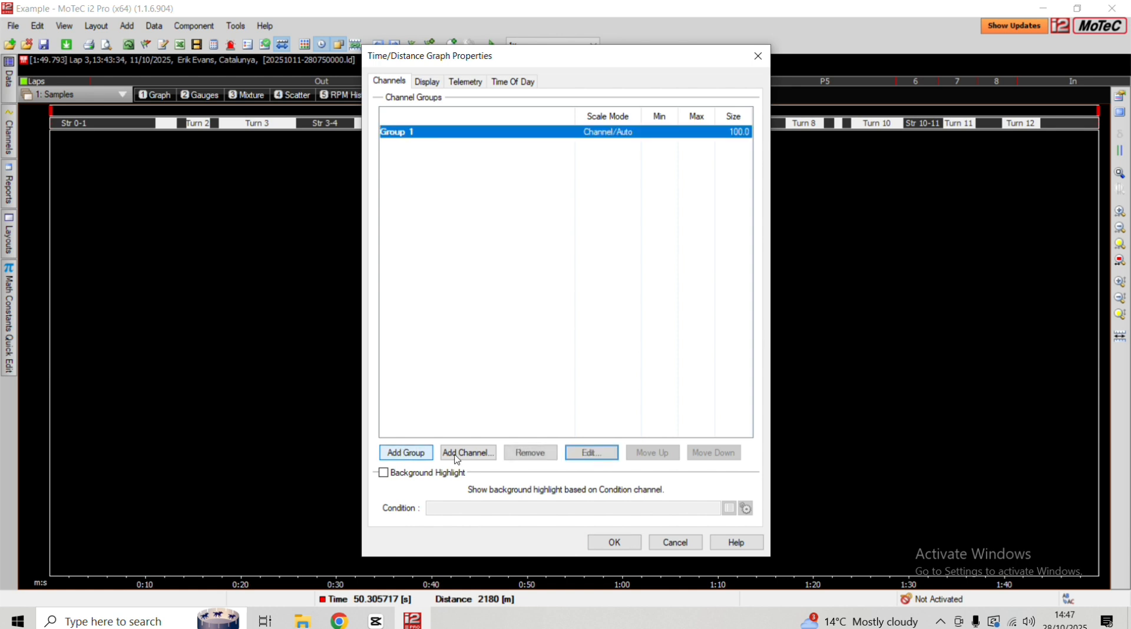
pyautogui.click(459, 454)
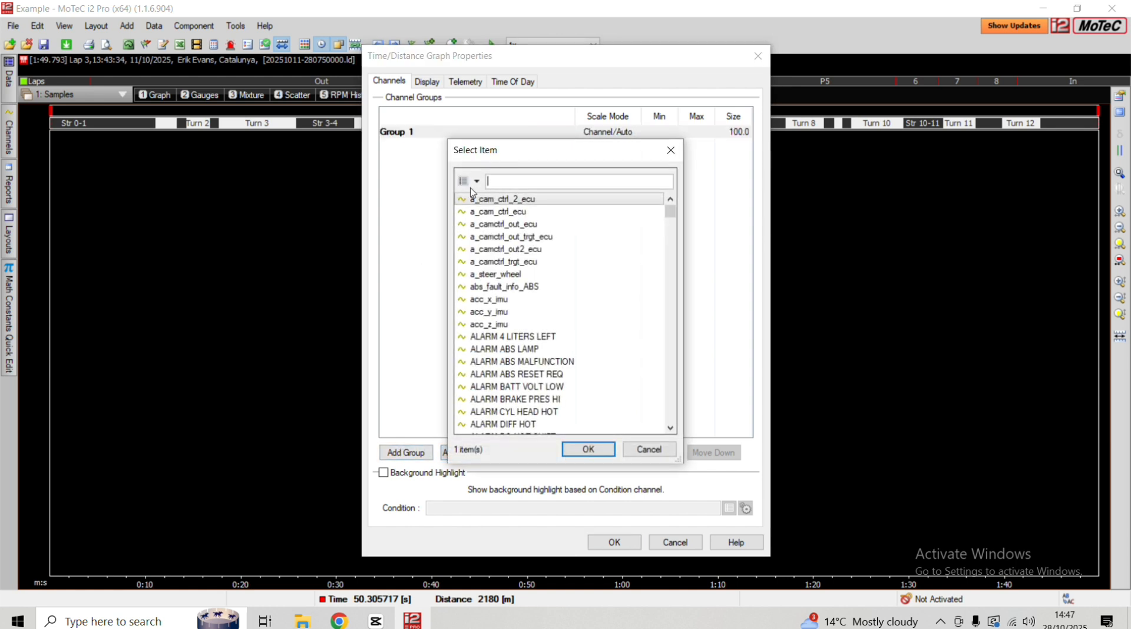
pyautogui.write('rpm')
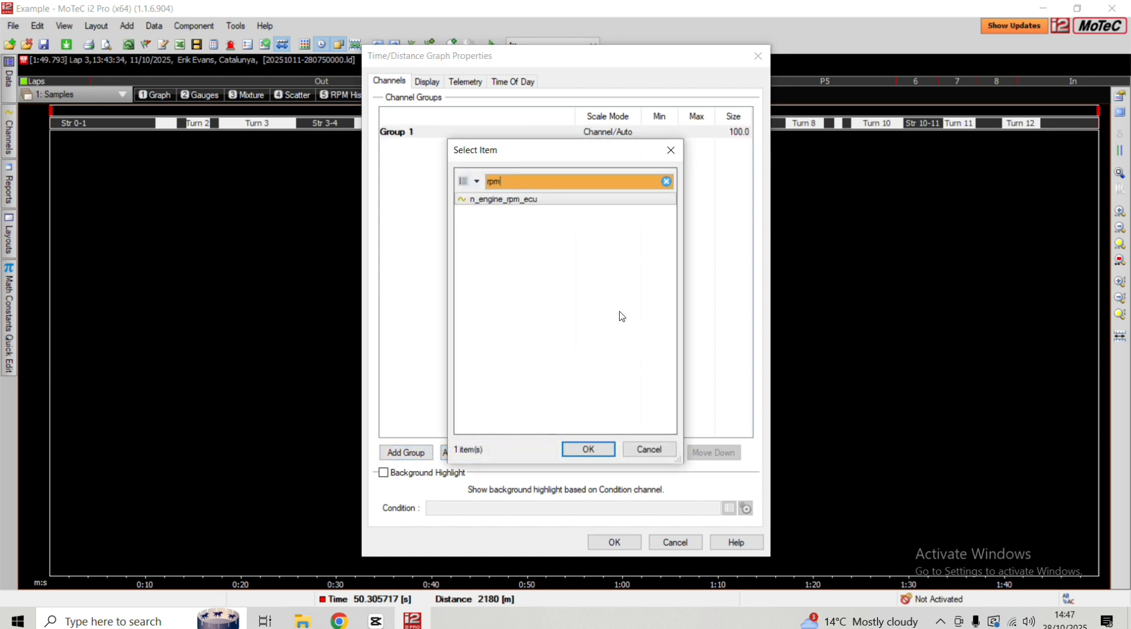
pyautogui.doubleClick(491, 201)
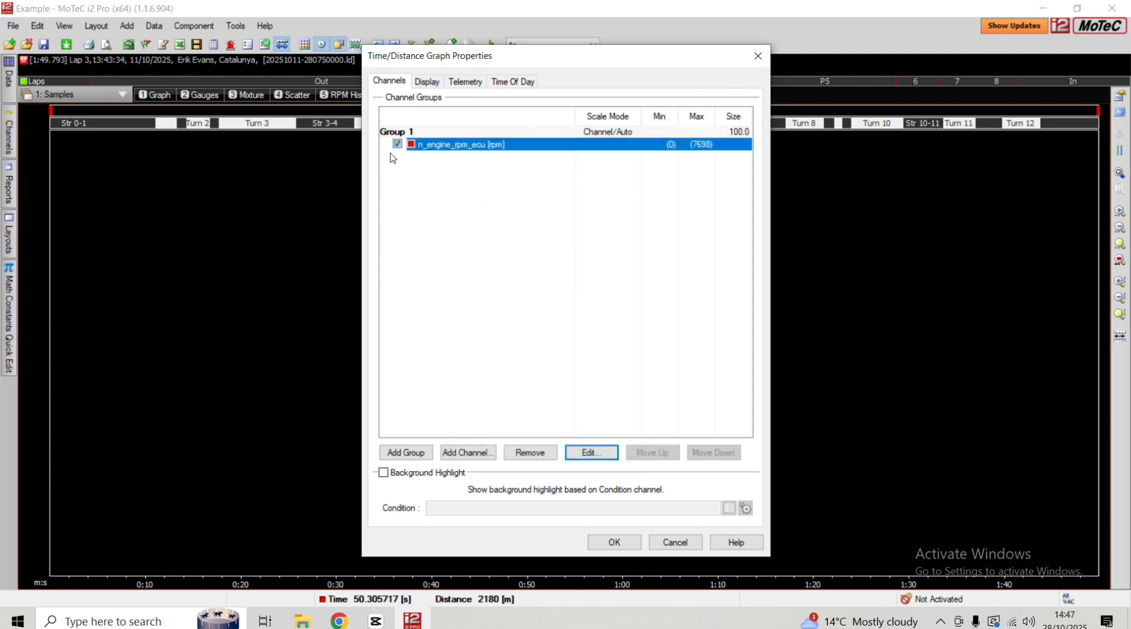
# Set the n_engine_rpm_ecu trace colour to cyan, keep its unit at rev/min (rpm), and apply the graph properties
pyautogui.doubleClick(415, 149)
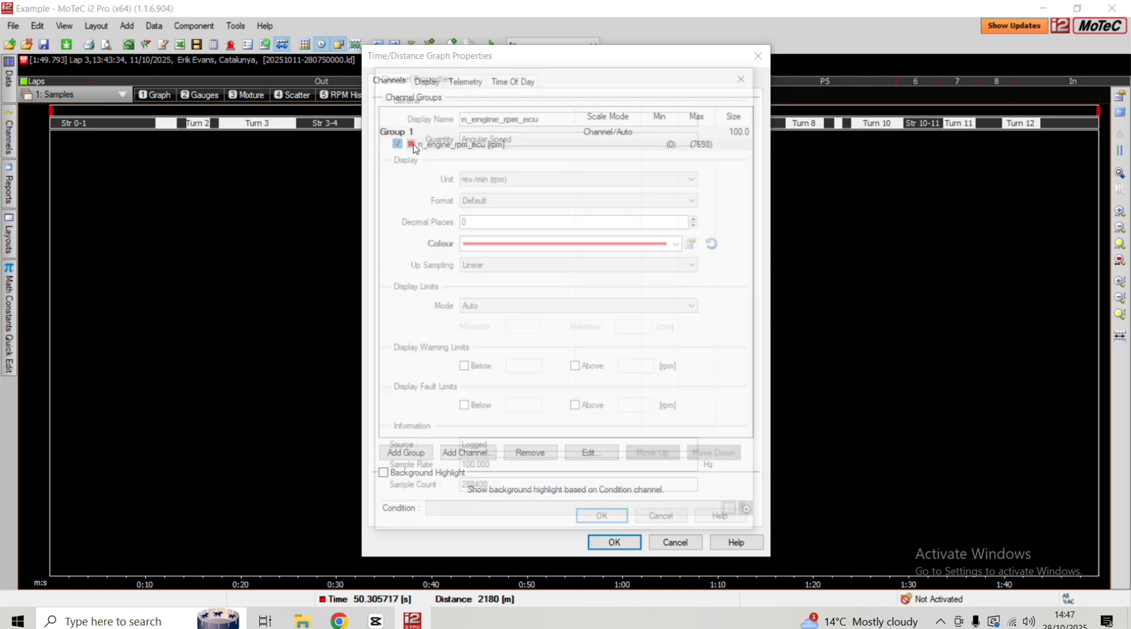
pyautogui.click(475, 244)
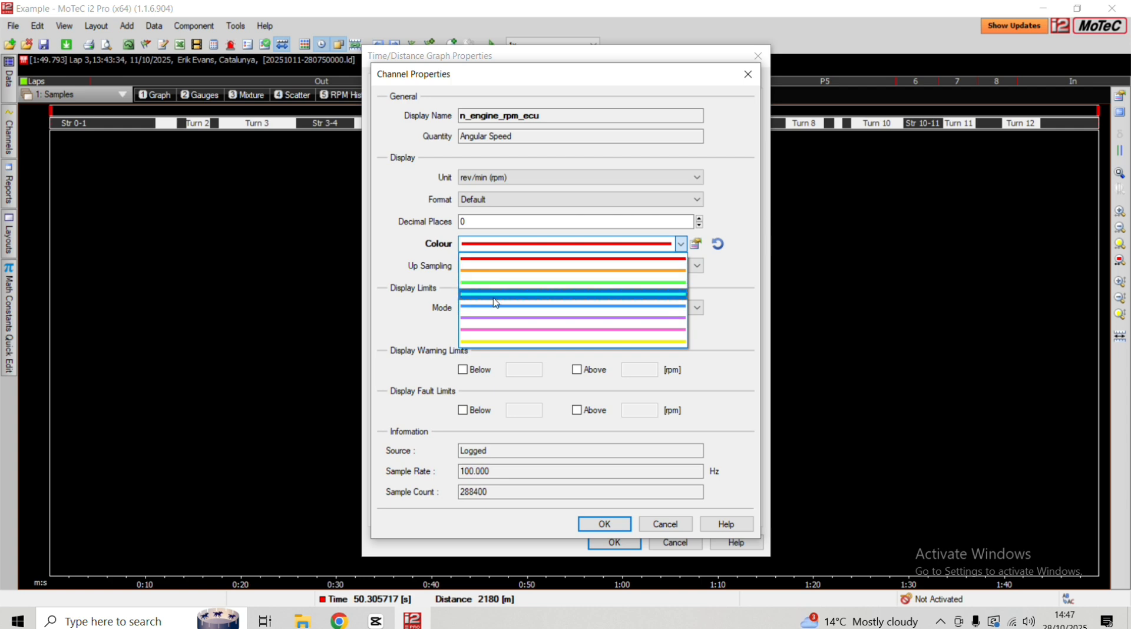
pyautogui.click(511, 295)
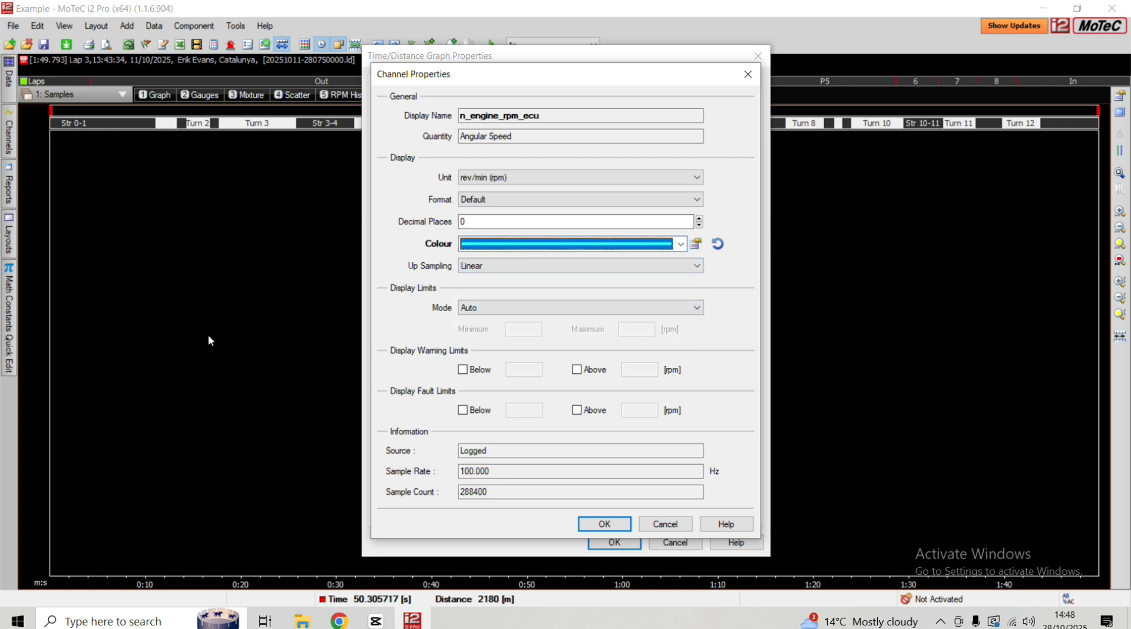
pyautogui.click(478, 178)
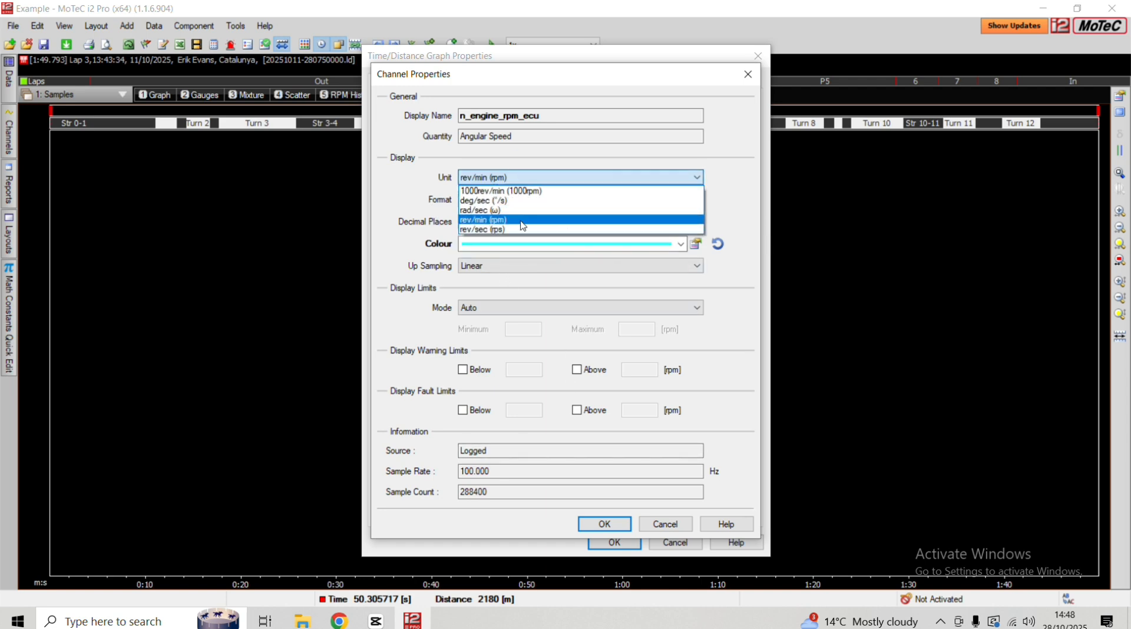
pyautogui.click(745, 200)
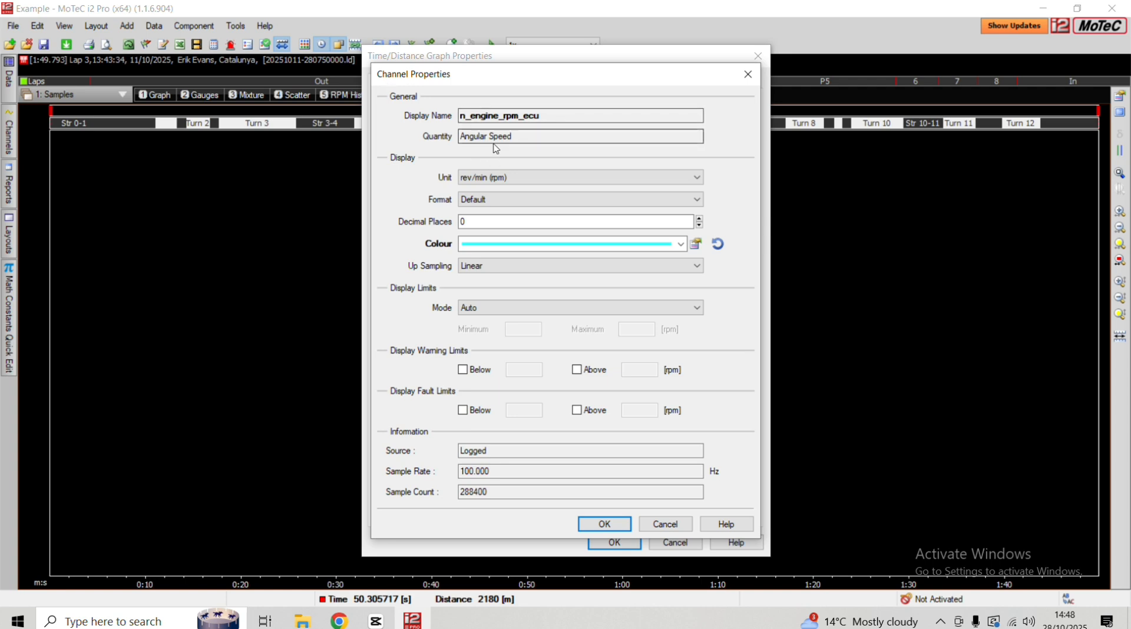
pyautogui.click(533, 135)
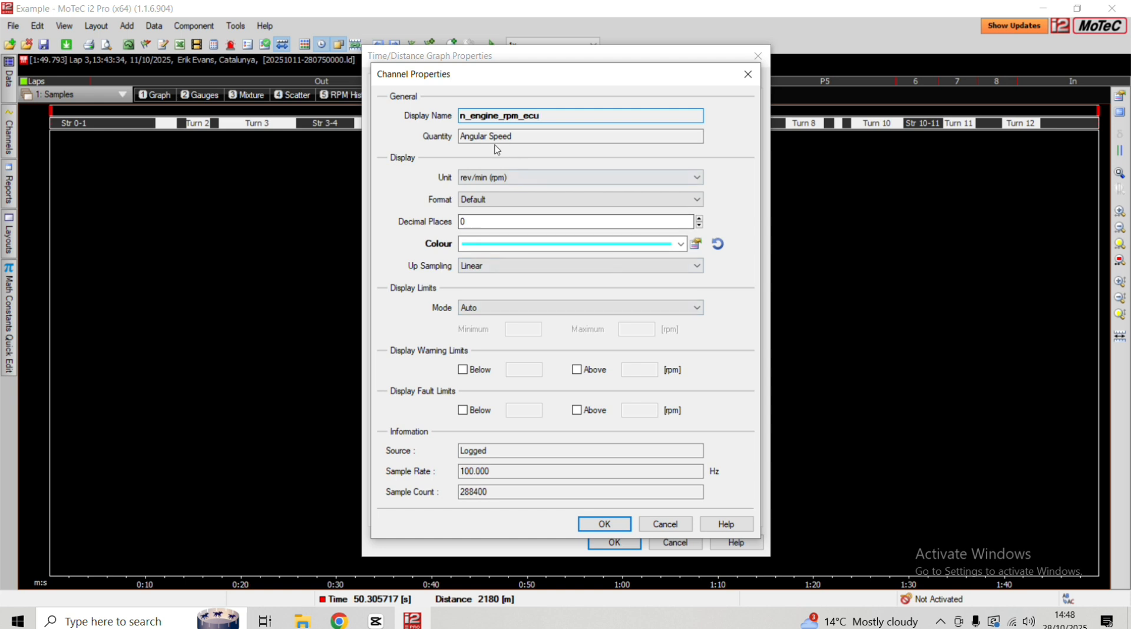
pyautogui.click(533, 137)
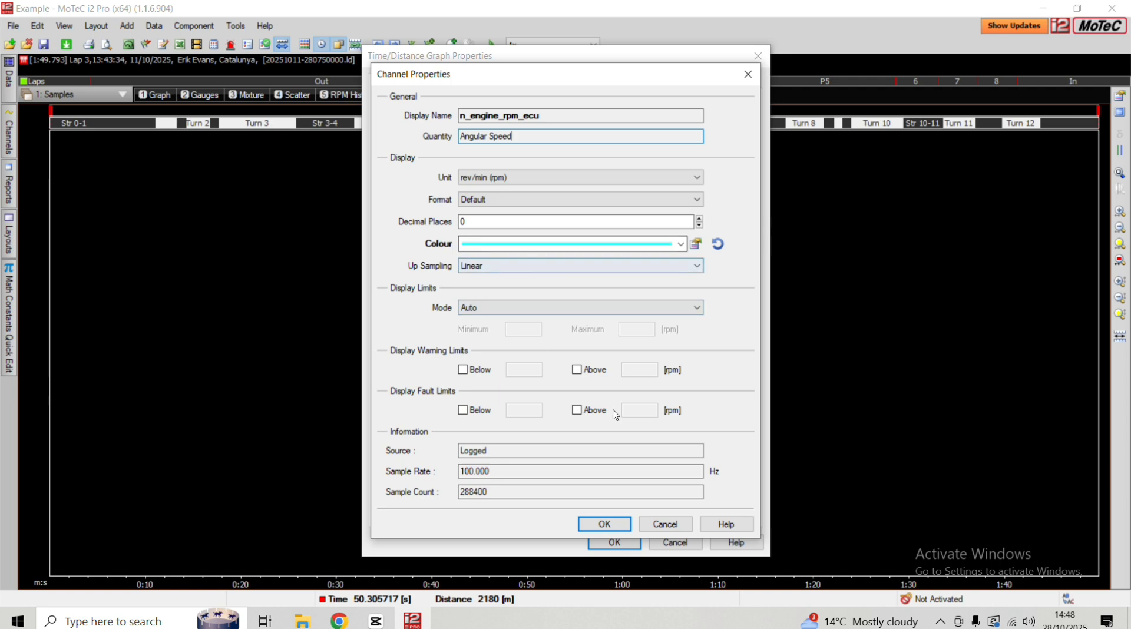
pyautogui.click(605, 526)
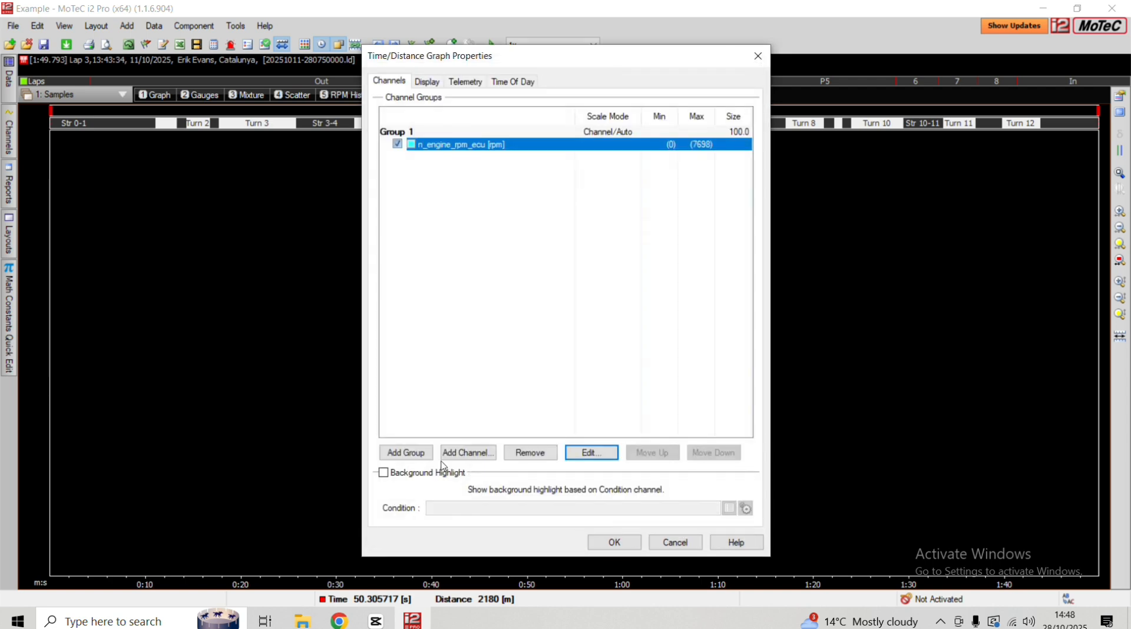
pyautogui.click(613, 541)
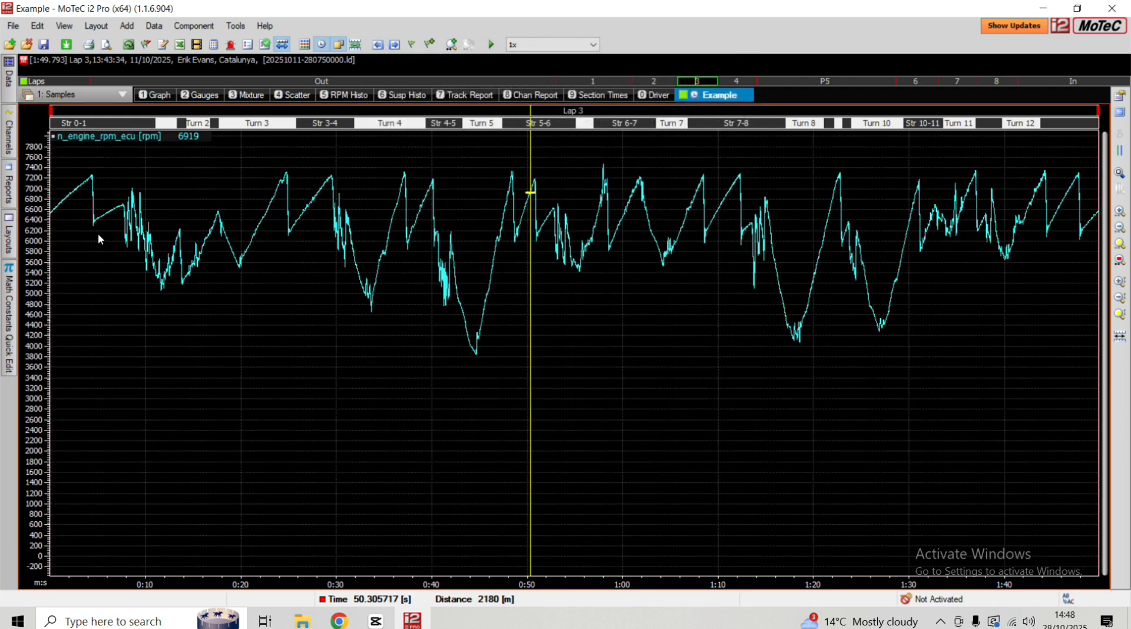
# Scrub the RPM graph cursor to about 55.6 s in lap 3 and view laps 4, 6, 7, 8 and the In Lap
pyautogui.moveTo(98, 234); pyautogui.dragTo(581, 381)
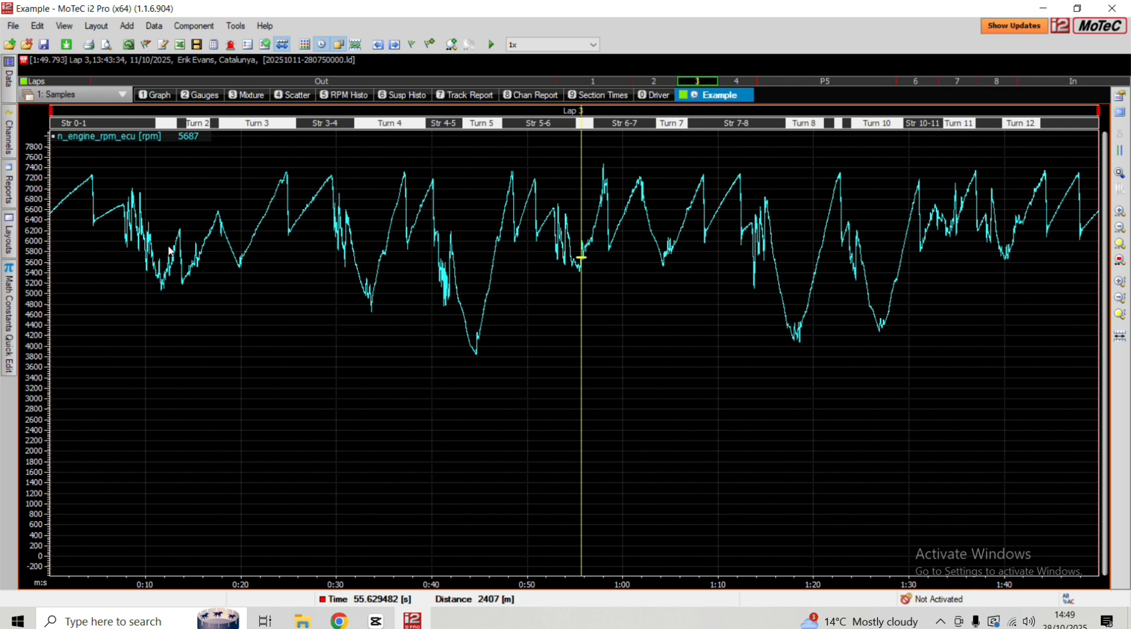
pyautogui.click(11, 82)
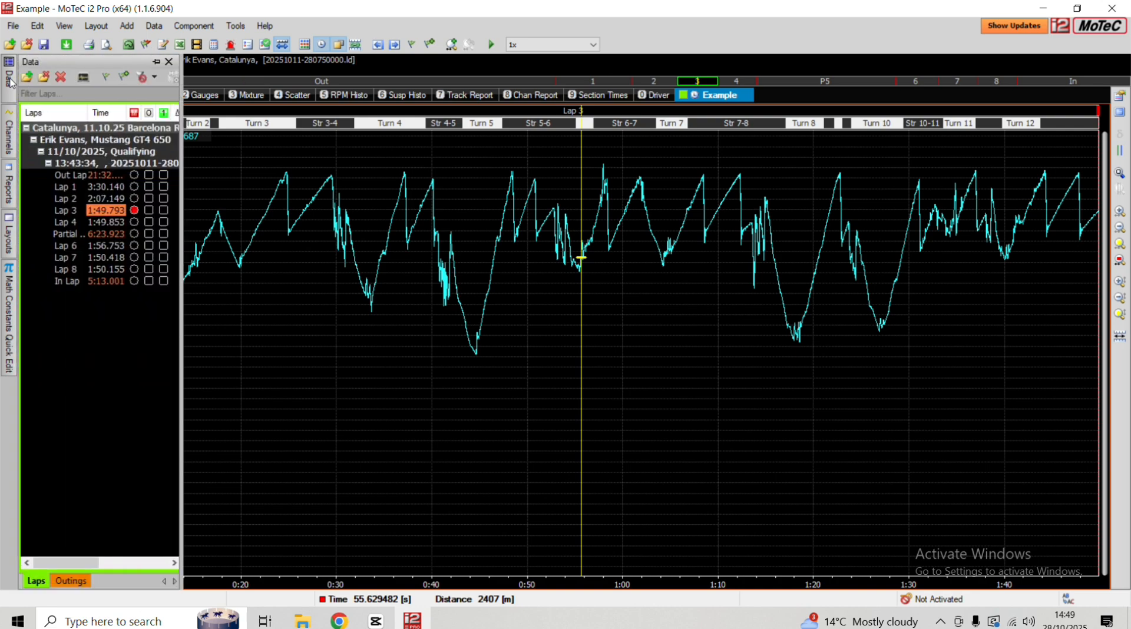
pyautogui.click(134, 221)
pyautogui.click(134, 245)
pyautogui.click(135, 258)
pyautogui.click(136, 271)
pyautogui.click(135, 281)
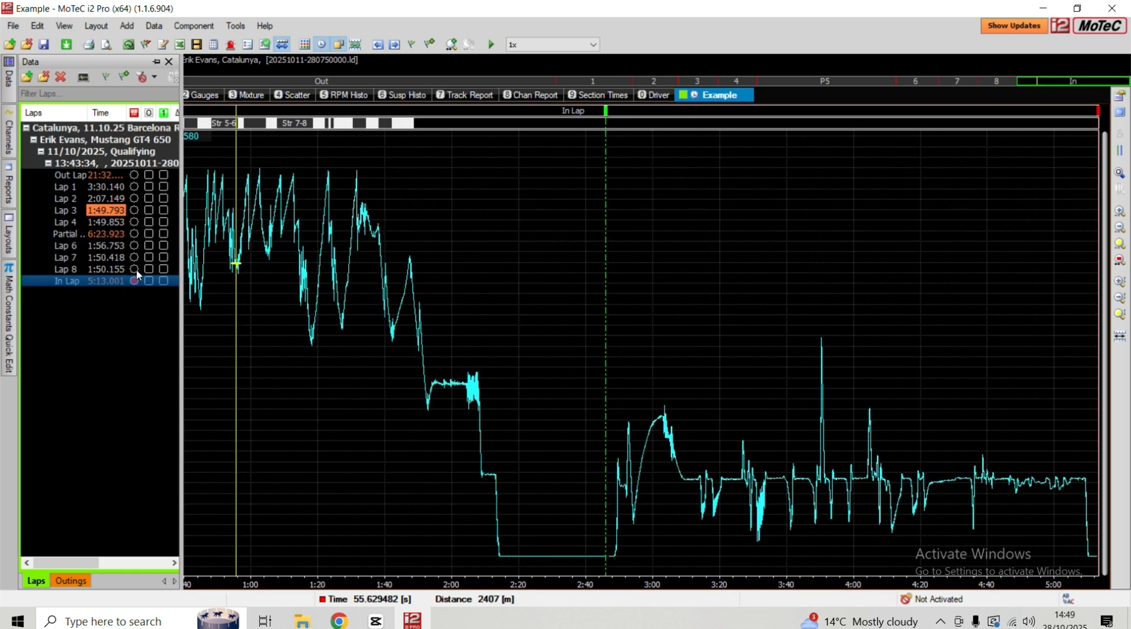
# View the RPM trace of laps 6 to 8 and the In Lap again, and return to lap 3 at about 34.7 s
pyautogui.click(135, 245)
pyautogui.click(134, 258)
pyautogui.click(134, 270)
pyautogui.click(135, 281)
pyautogui.click(135, 211)
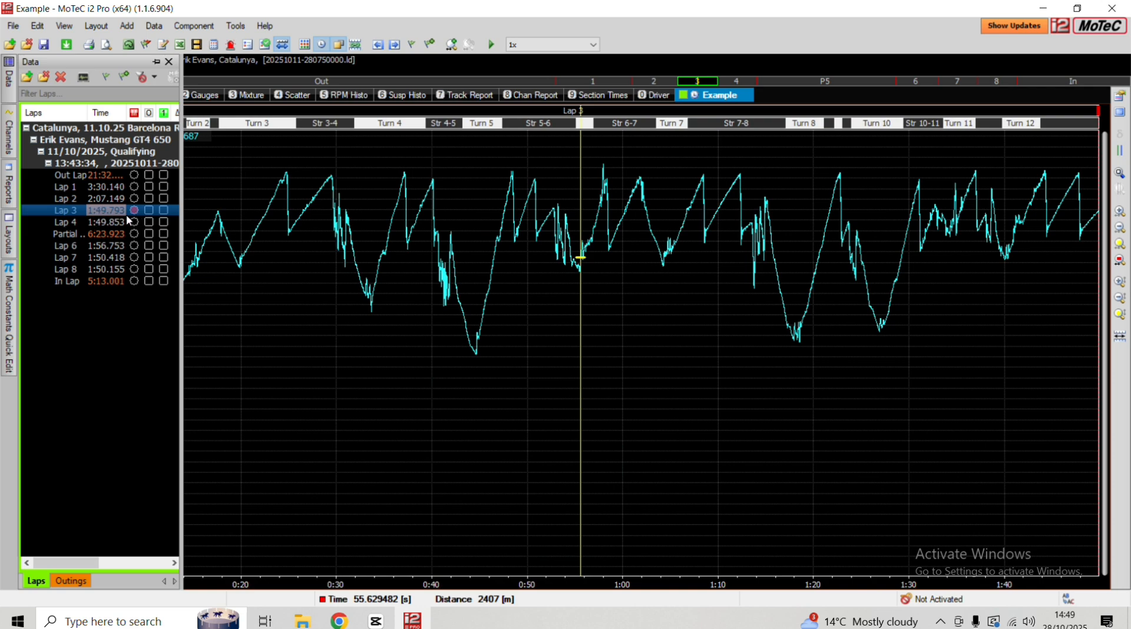
pyautogui.click(382, 353)
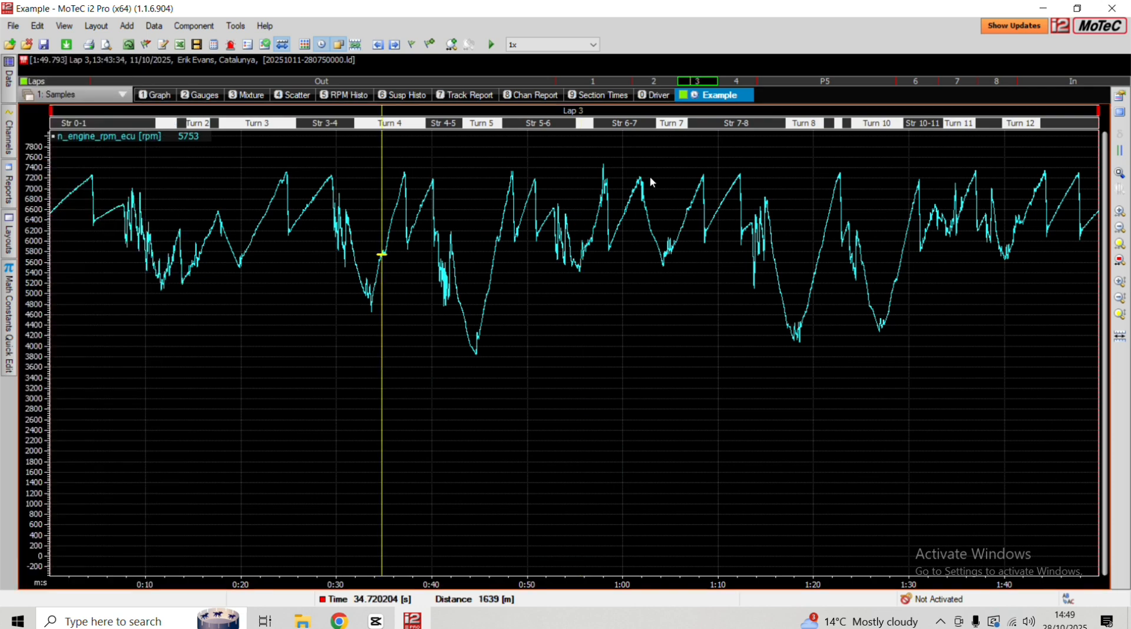
# Review the channels in the Driver worksheet's Time/Distance Graph properties, from r_aps1_ecu through GPS Speed
pyautogui.click(652, 97)
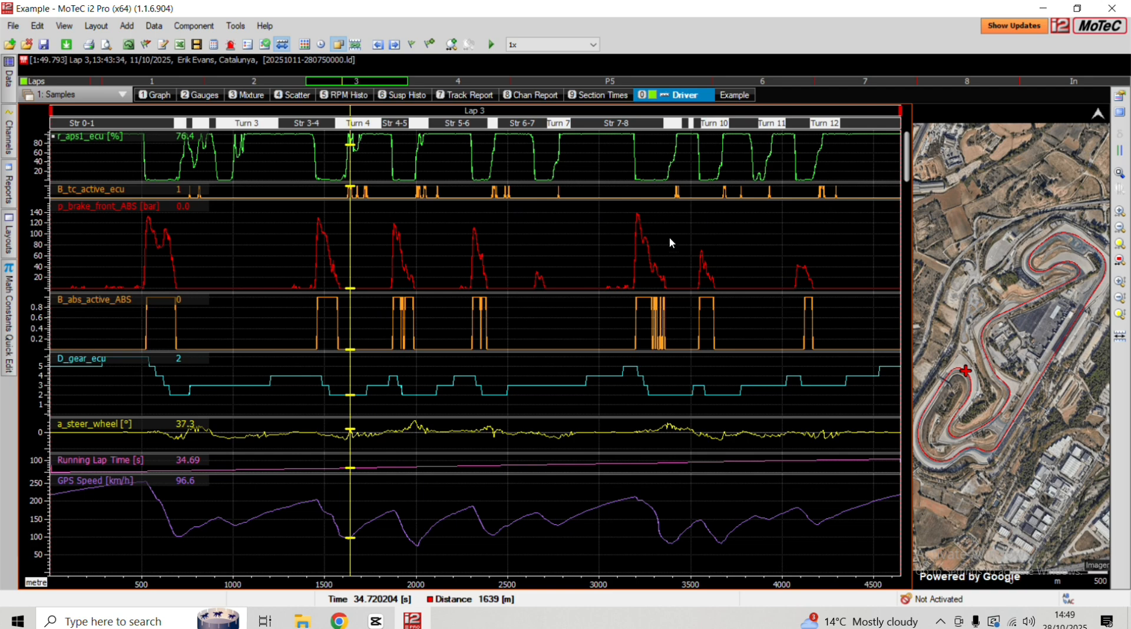
pyautogui.rightClick(532, 259)
pyautogui.click(557, 259)
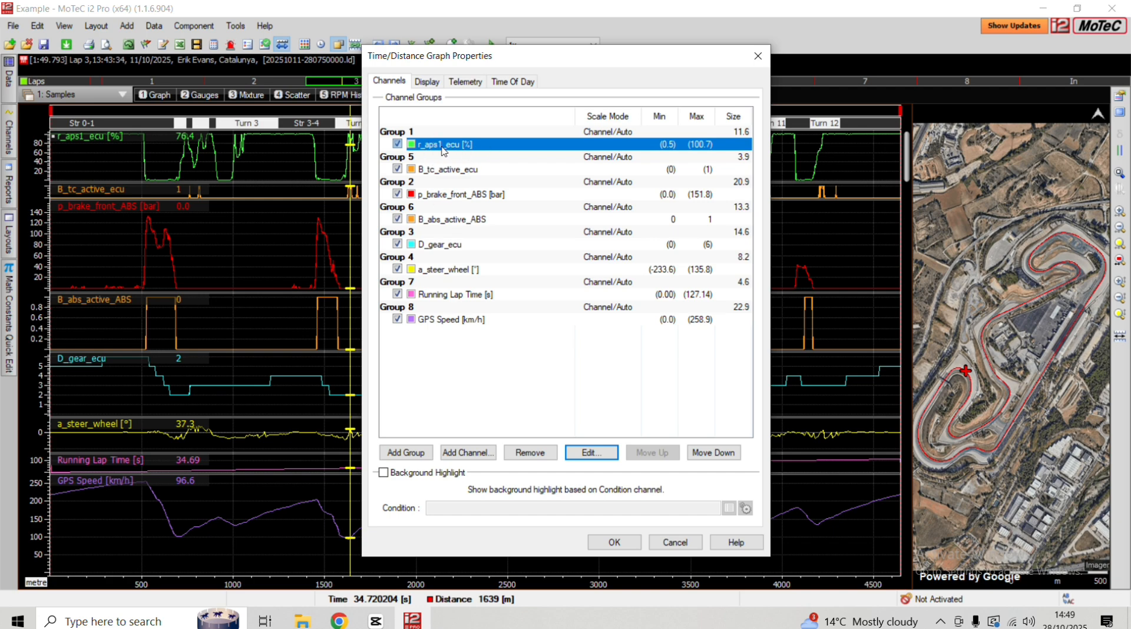
pyautogui.click(428, 172)
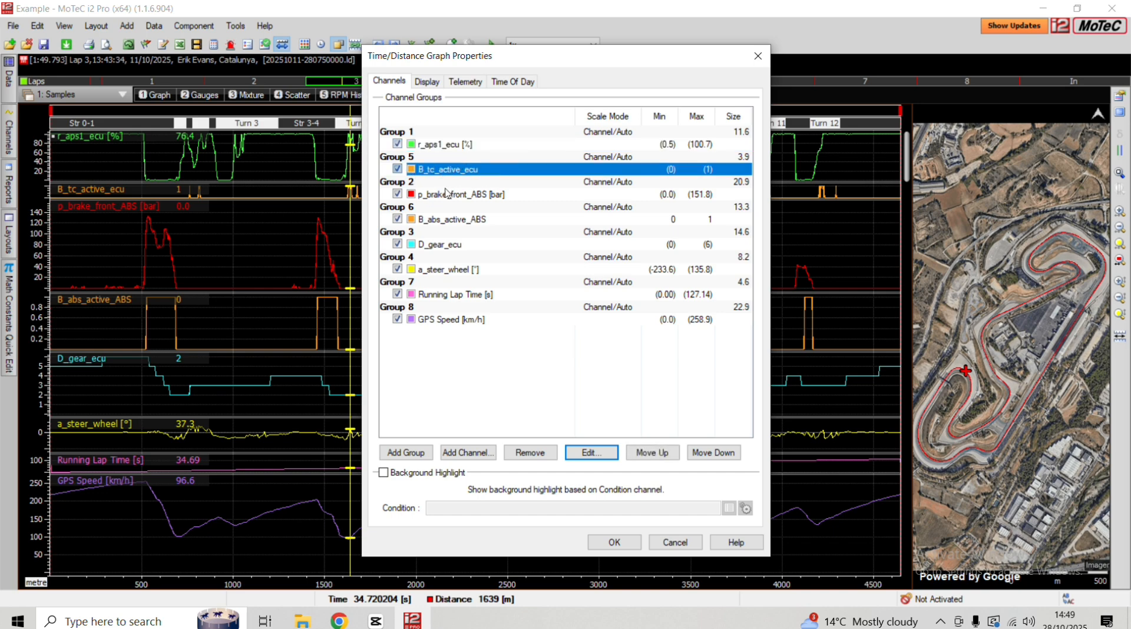
pyautogui.click(463, 197)
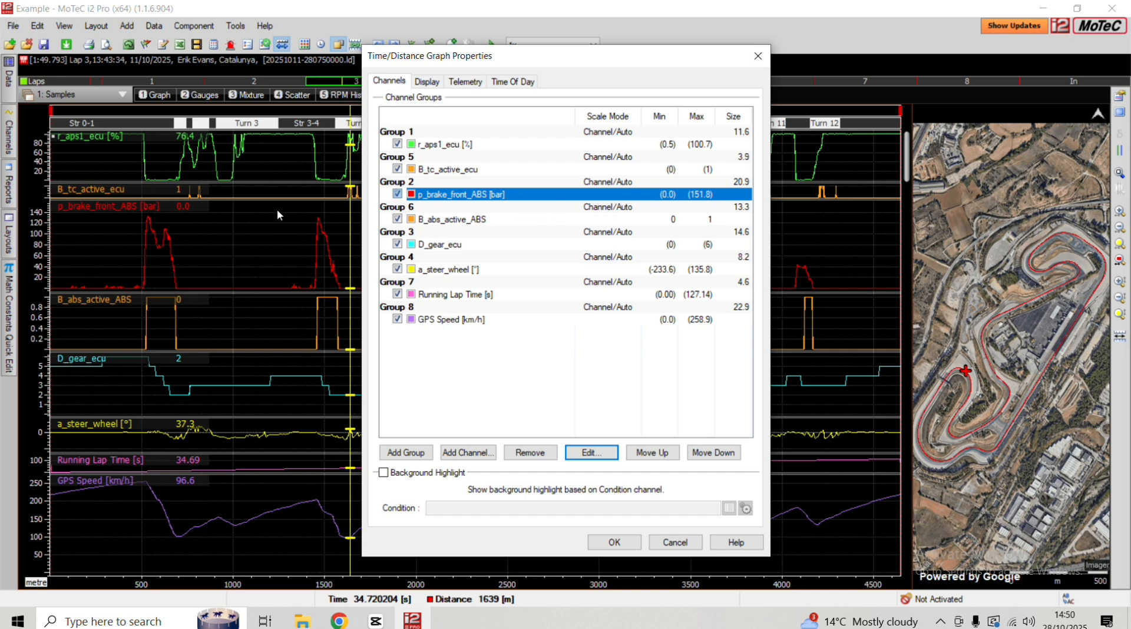
pyautogui.click(423, 220)
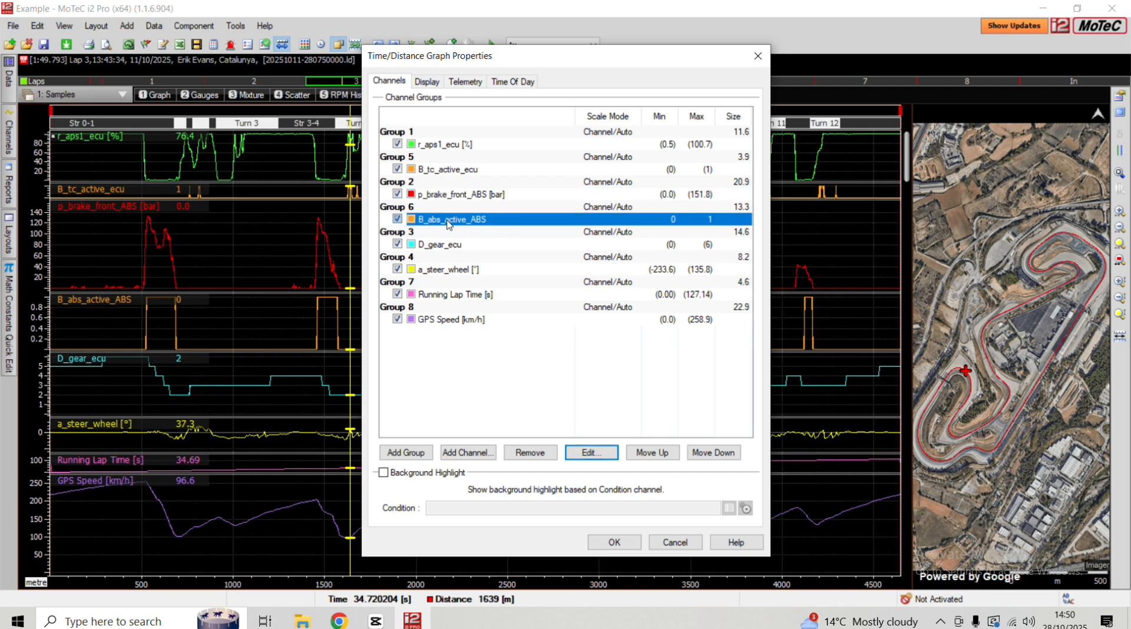
pyautogui.click(438, 250)
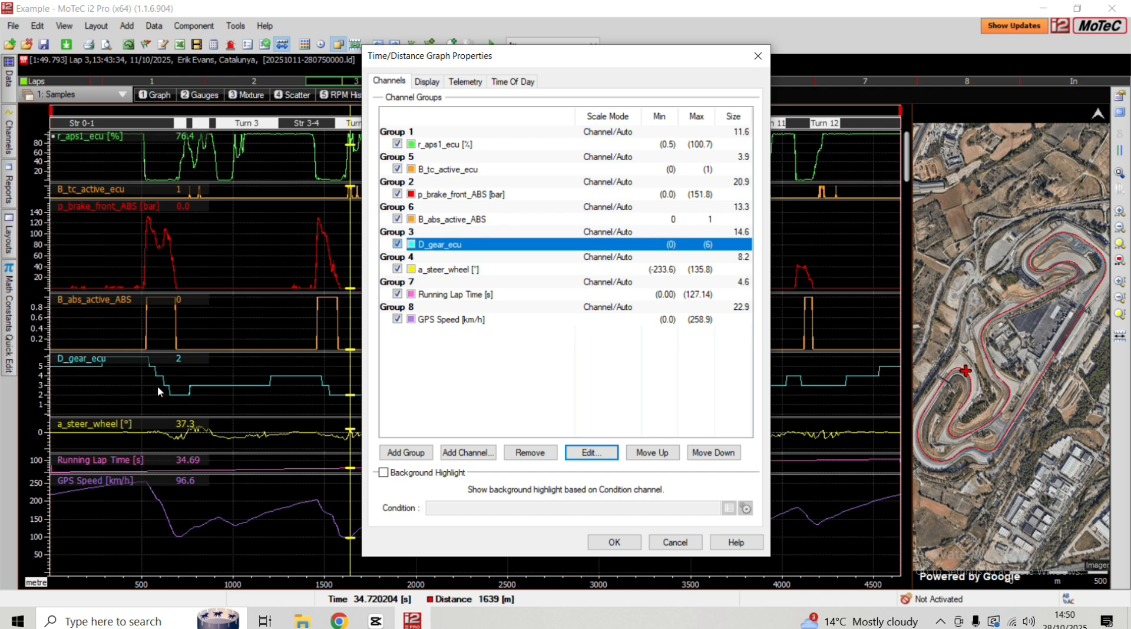
pyautogui.click(453, 271)
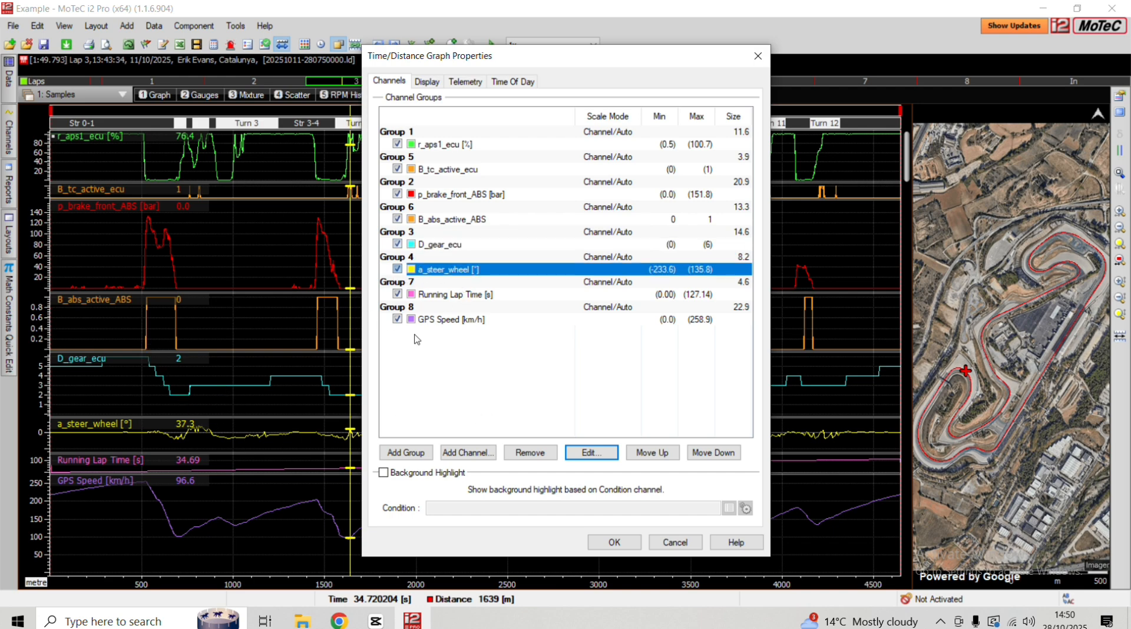
pyautogui.click(459, 296)
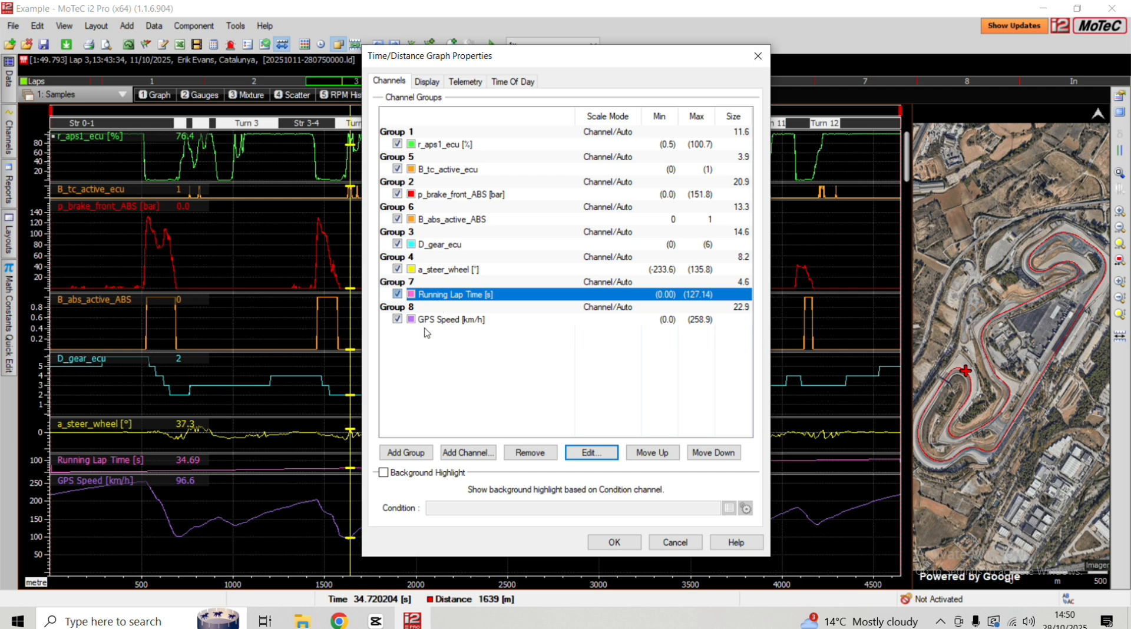
pyautogui.click(457, 321)
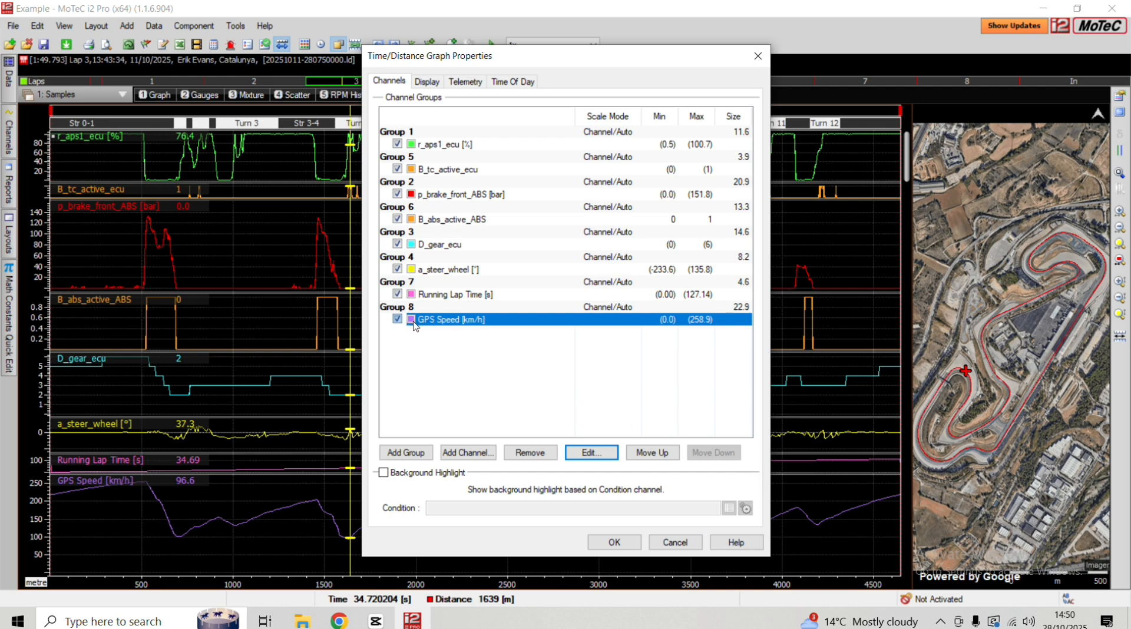
pyautogui.click(613, 542)
# Scrub the Driver graph cursor back and forth along lap 3, ending at about 56.5 s
pyautogui.moveTo(346, 389)
pyautogui.mouseDown()
pyautogui.moveTo(233, 389)
pyautogui.moveTo(849, 388)
pyautogui.moveTo(662, 394)
pyautogui.moveTo(218, 366)
pyautogui.moveTo(416, 392)
pyautogui.moveTo(740, 389)
pyautogui.moveTo(156, 341)
pyautogui.moveTo(137, 352)
pyautogui.moveTo(212, 360)
pyautogui.mouseUp()
pyautogui.moveTo(307, 203)
pyautogui.mouseDown()
pyautogui.moveTo(308, 177)
pyautogui.moveTo(628, 168)
pyautogui.mouseUp()
pyautogui.moveTo(128, 168); pyautogui.dragTo(497, 196)
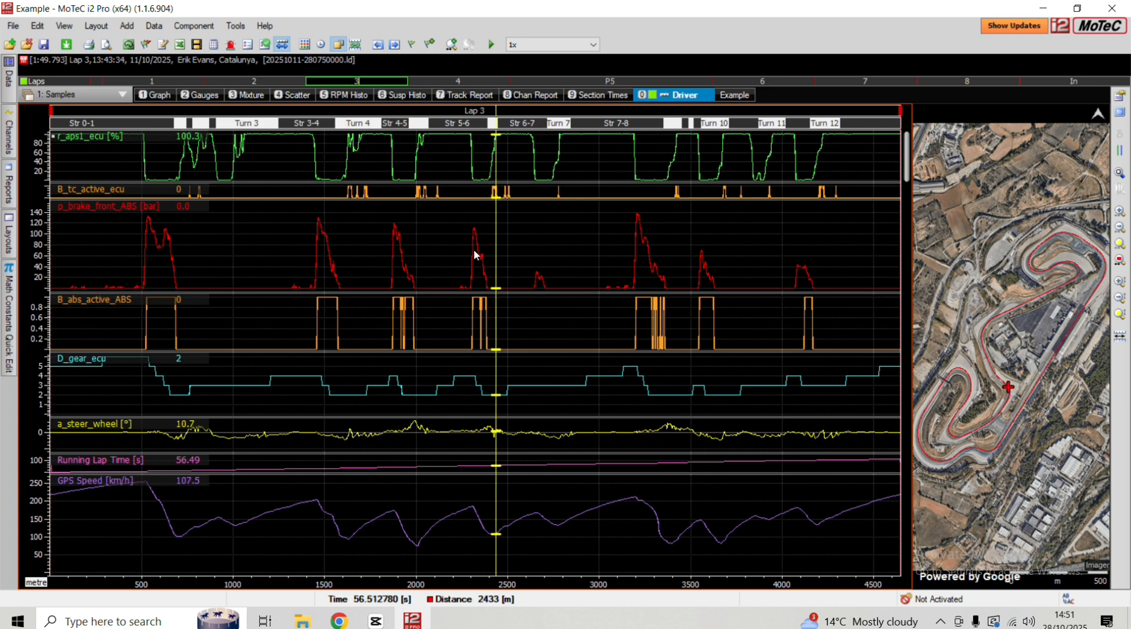
# Reduce the height of the satellite track map on the Driver worksheet to free an empty area above it
pyautogui.click(990, 229)
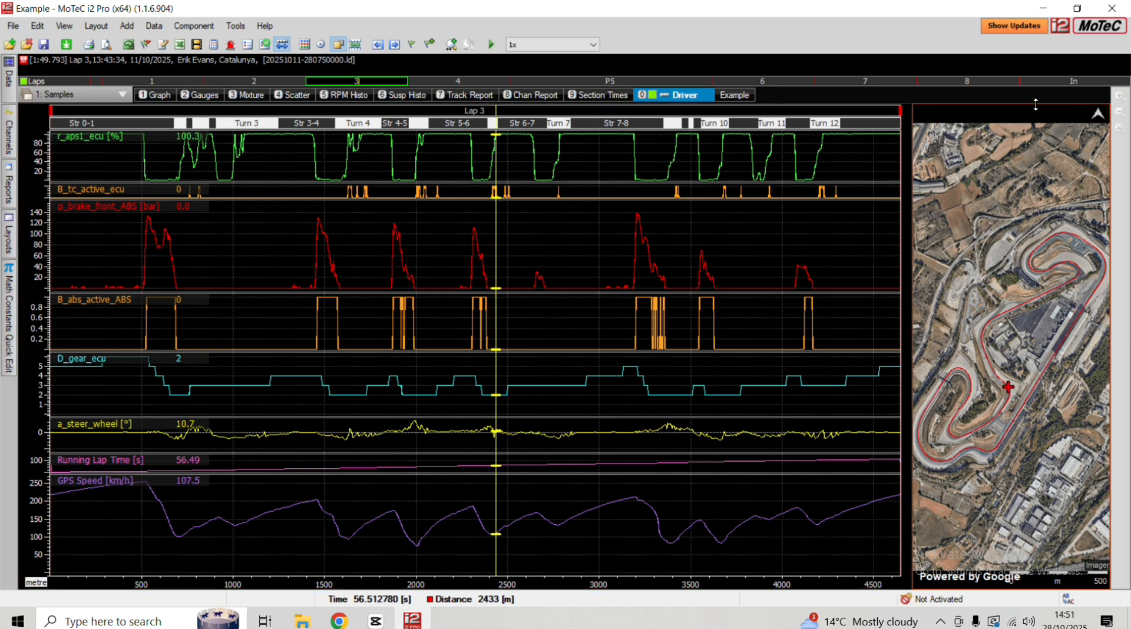
pyautogui.moveTo(1036, 104); pyautogui.dragTo(1028, 263)
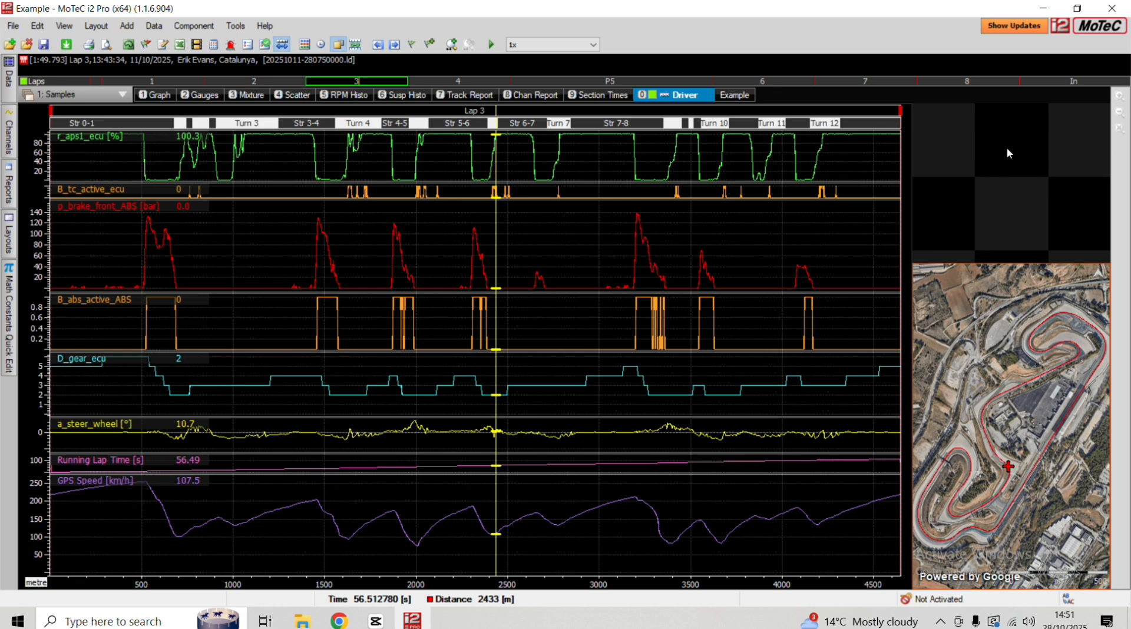
# Add a Rainbow Track to the empty area of the Driver worksheet, using D_gear_ecu as its colour channel
pyautogui.rightClick(998, 173)
pyautogui.moveTo(1010, 183)
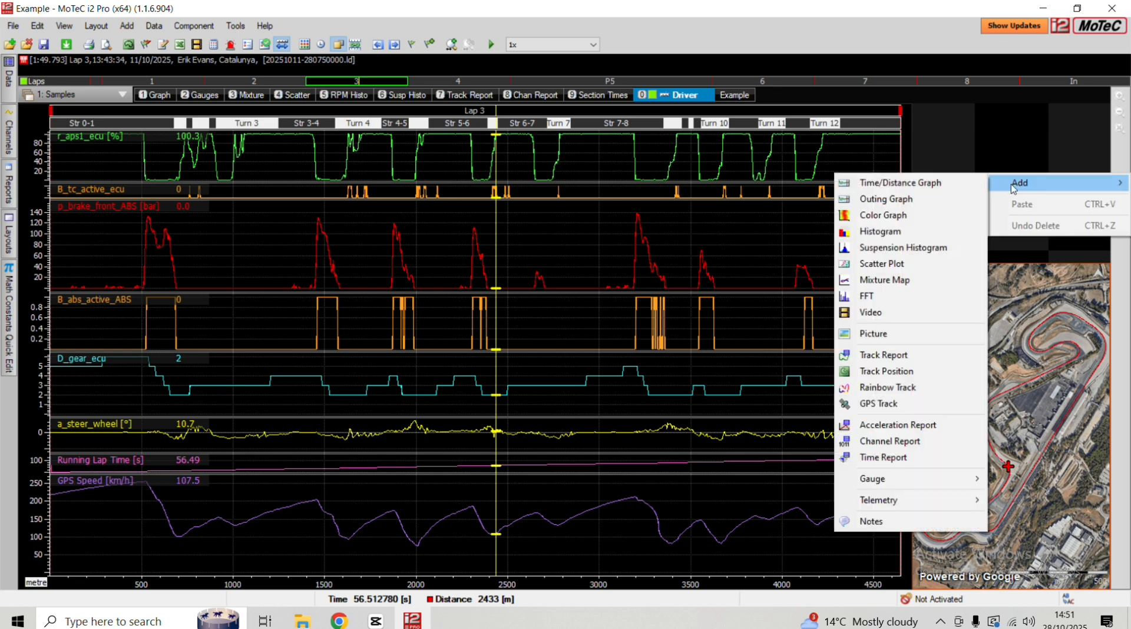
pyautogui.click(876, 388)
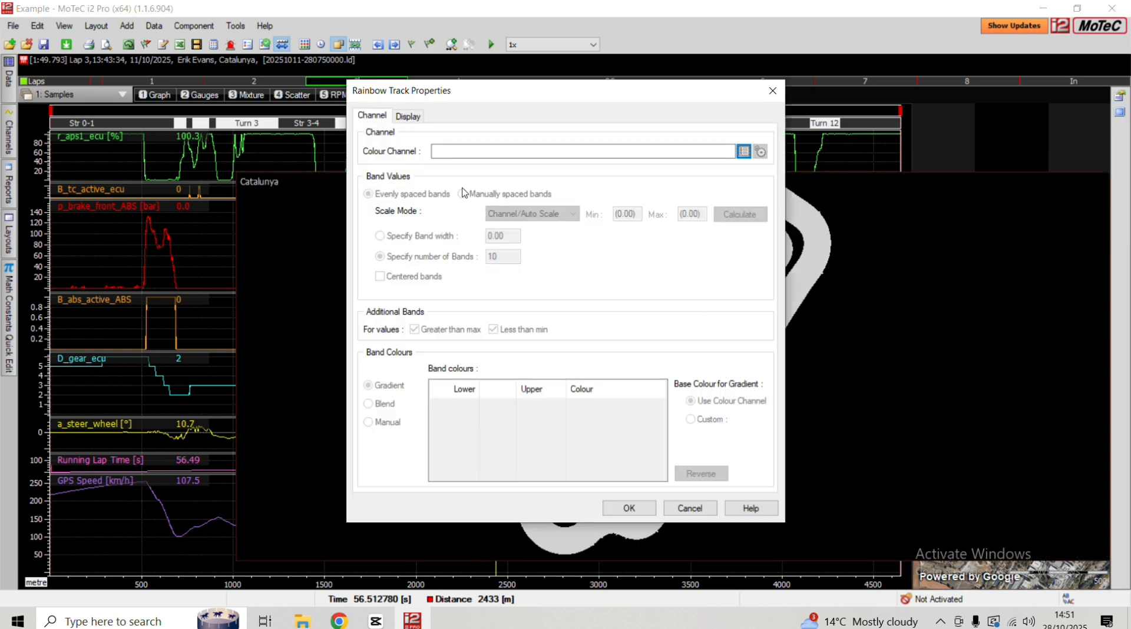
pyautogui.click(740, 152)
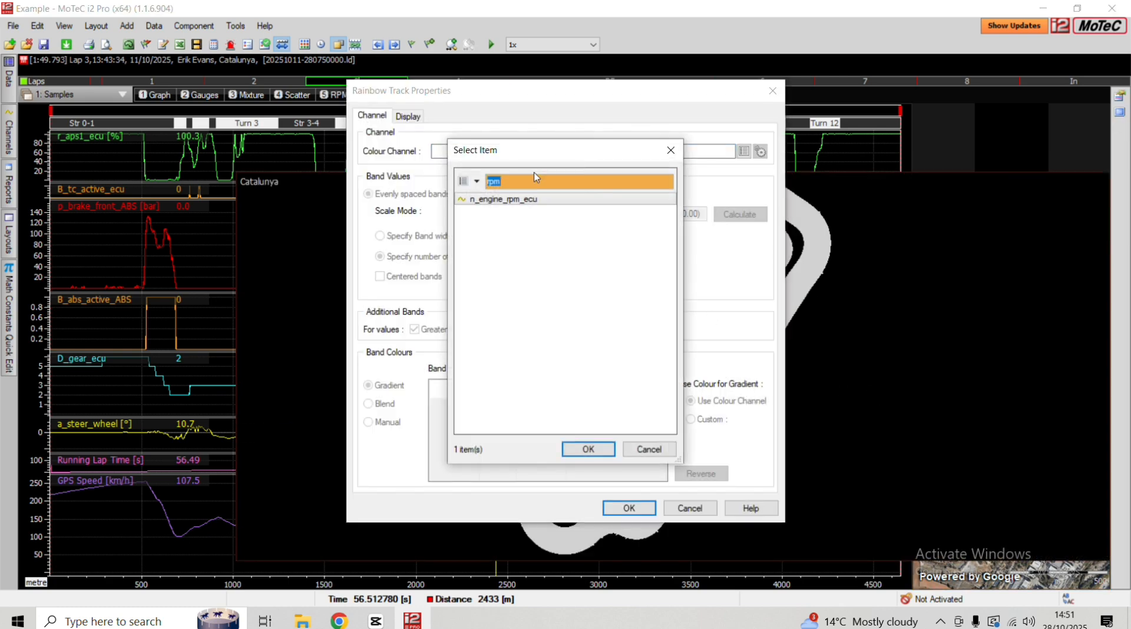
pyautogui.write('gear')
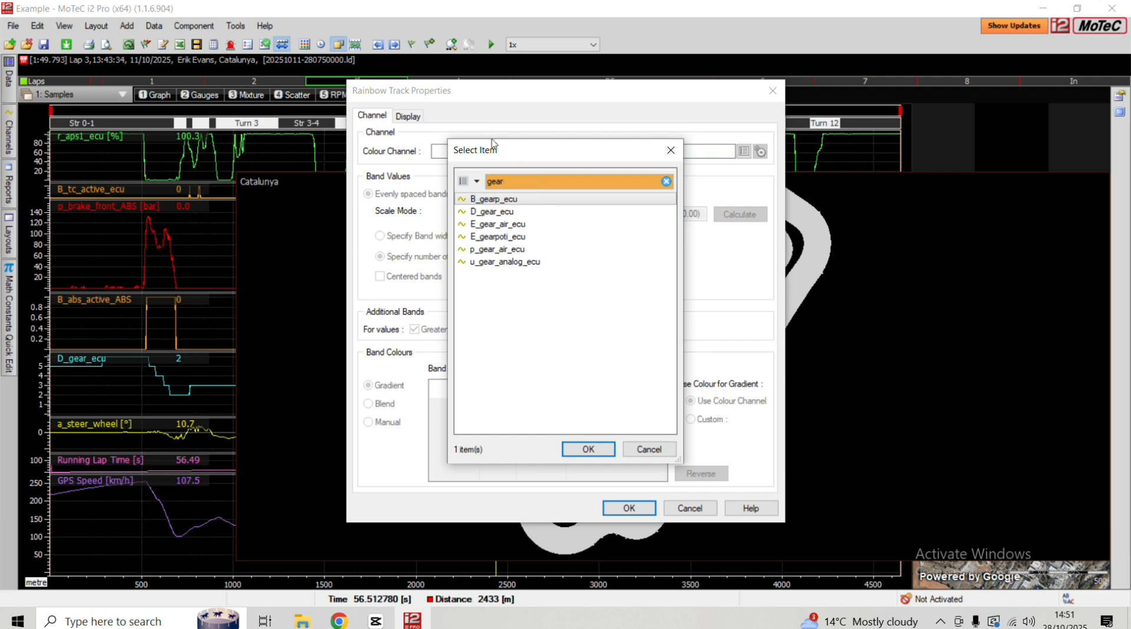
pyautogui.doubleClick(479, 213)
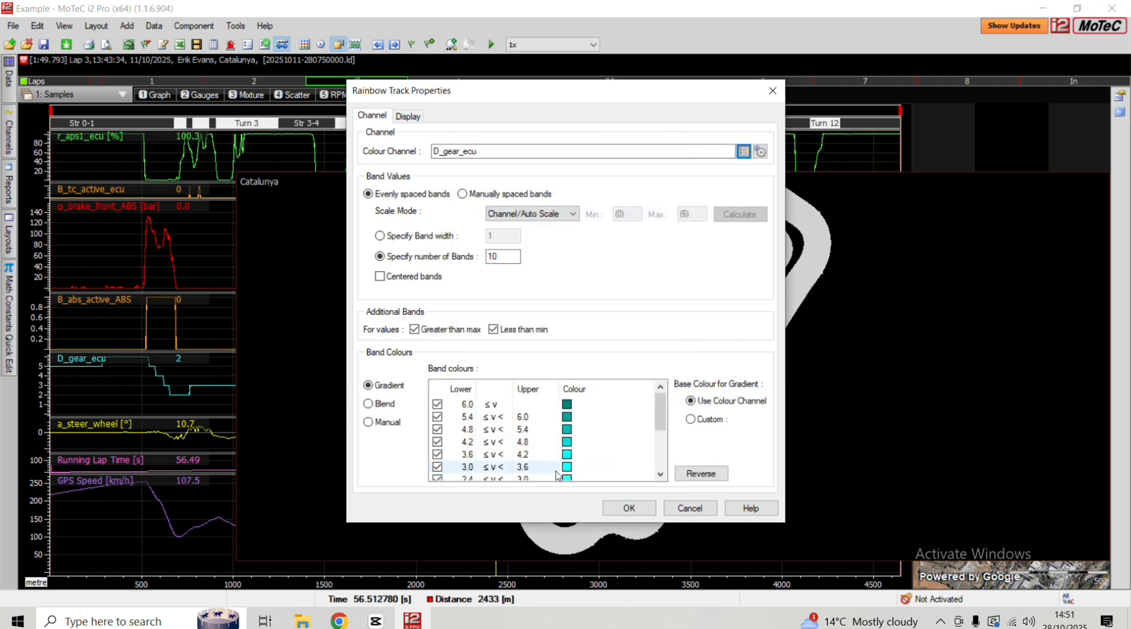
pyautogui.click(407, 116)
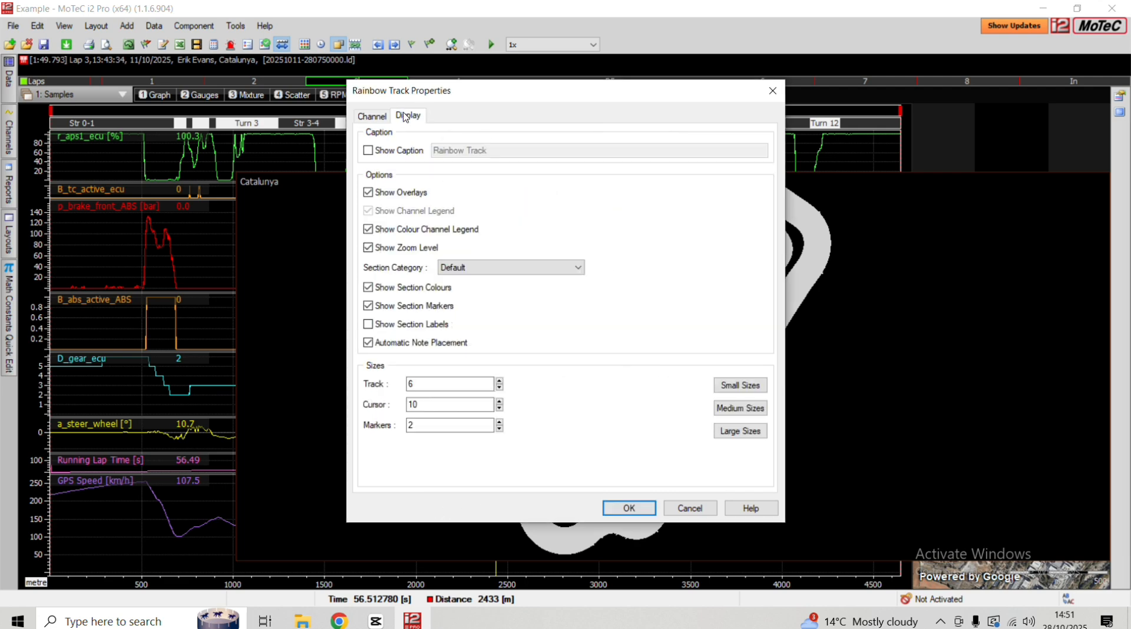
pyautogui.click(373, 115)
pyautogui.click(628, 508)
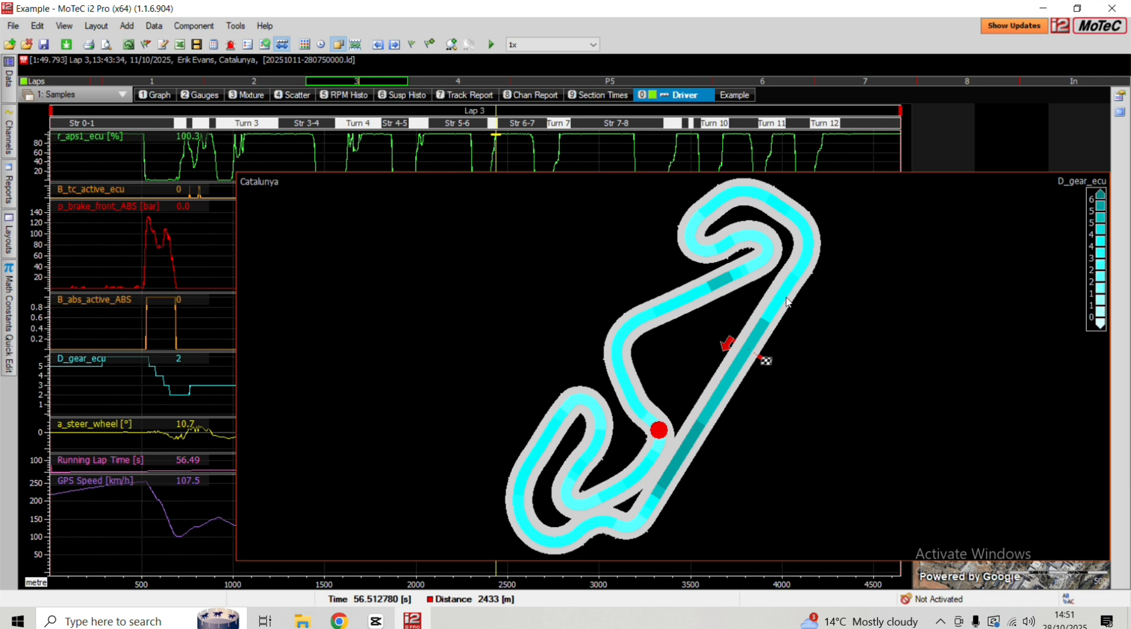
# Delete the Rainbow Track from the Driver worksheet
pyautogui.rightClick(708, 323)
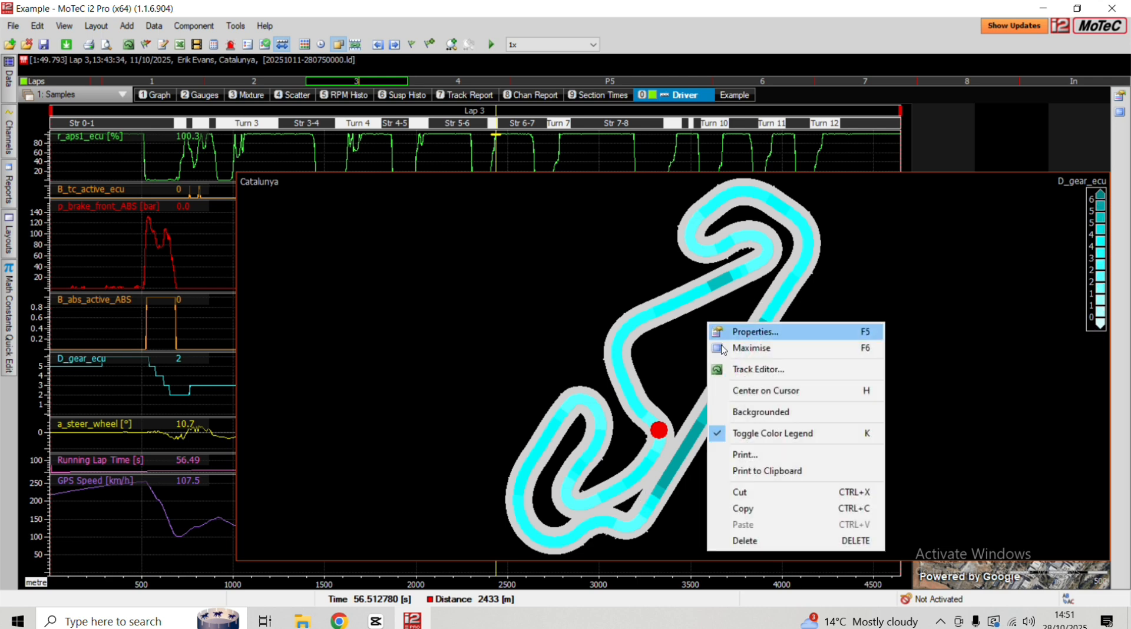
pyautogui.click(745, 541)
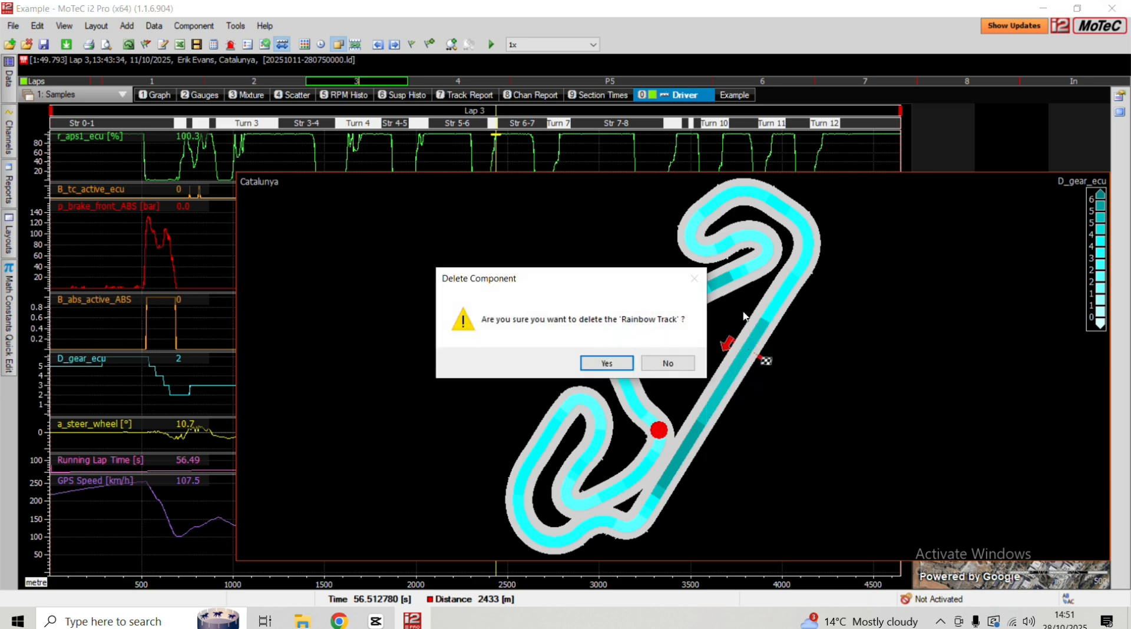
pyautogui.click(607, 366)
# Add a GPS Track to the empty area and try out its Google Map background option, discarding the property changes
pyautogui.rightClick(986, 189)
pyautogui.moveTo(1019, 199)
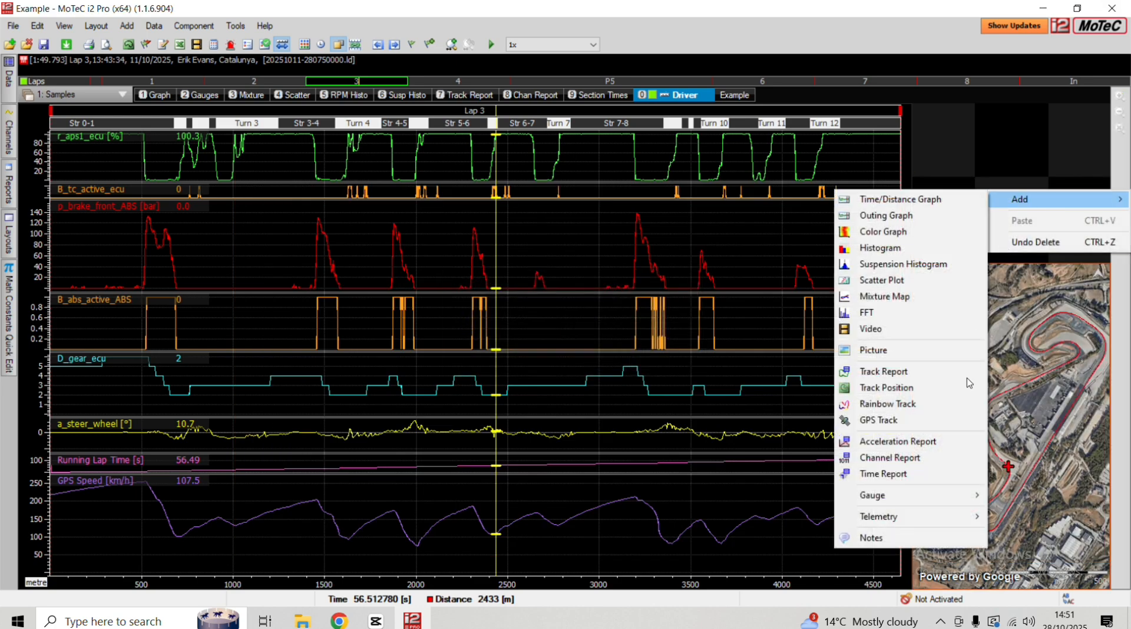
pyautogui.click(901, 421)
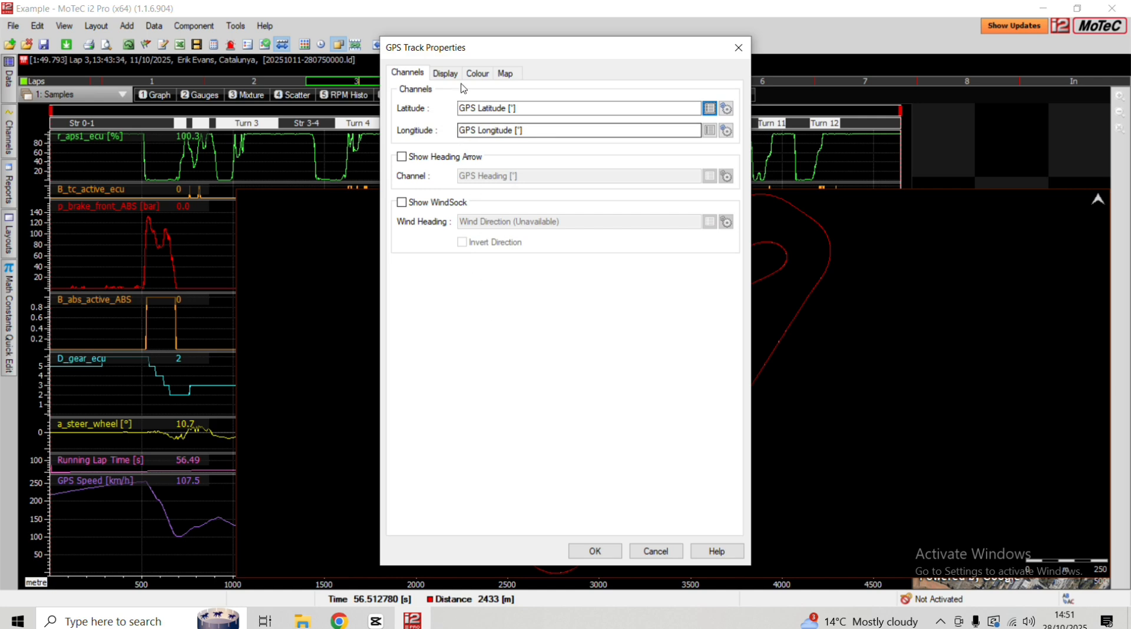
pyautogui.click(505, 73)
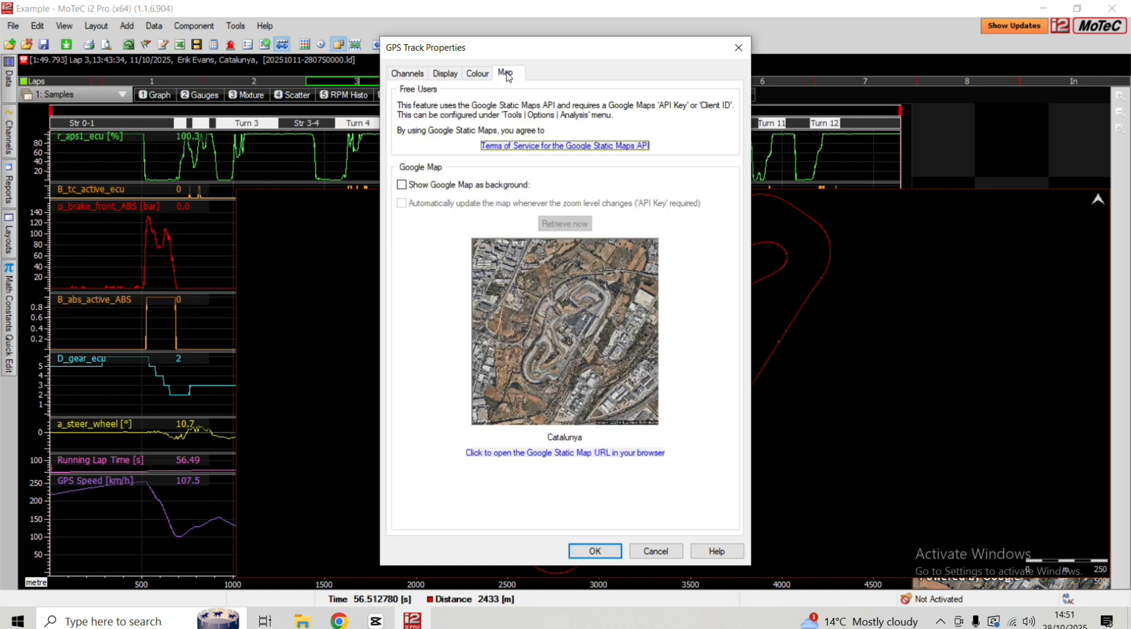
pyautogui.click(401, 186)
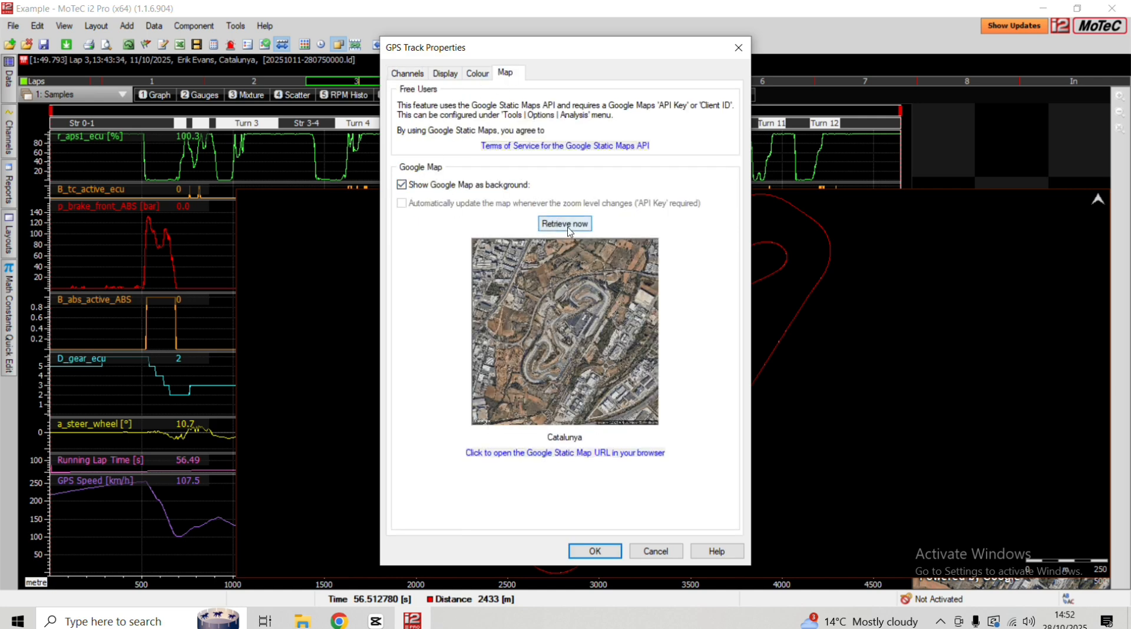
pyautogui.click(675, 553)
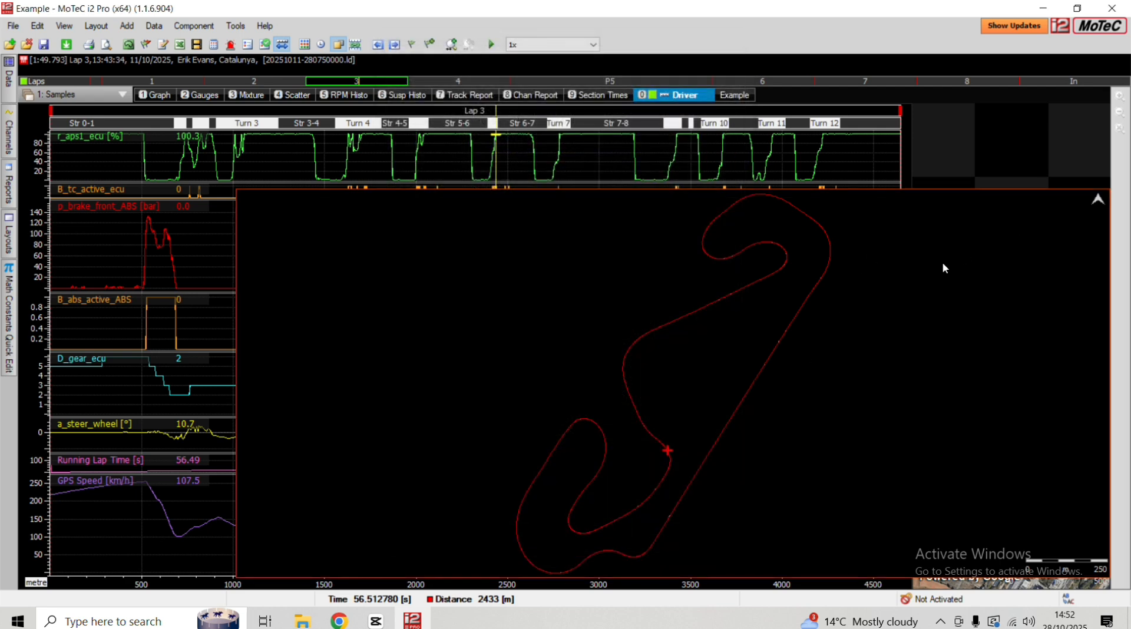
# Delete the new GPS Track and extend the satellite track map upward to fill the empty area
pyautogui.press('Delete')
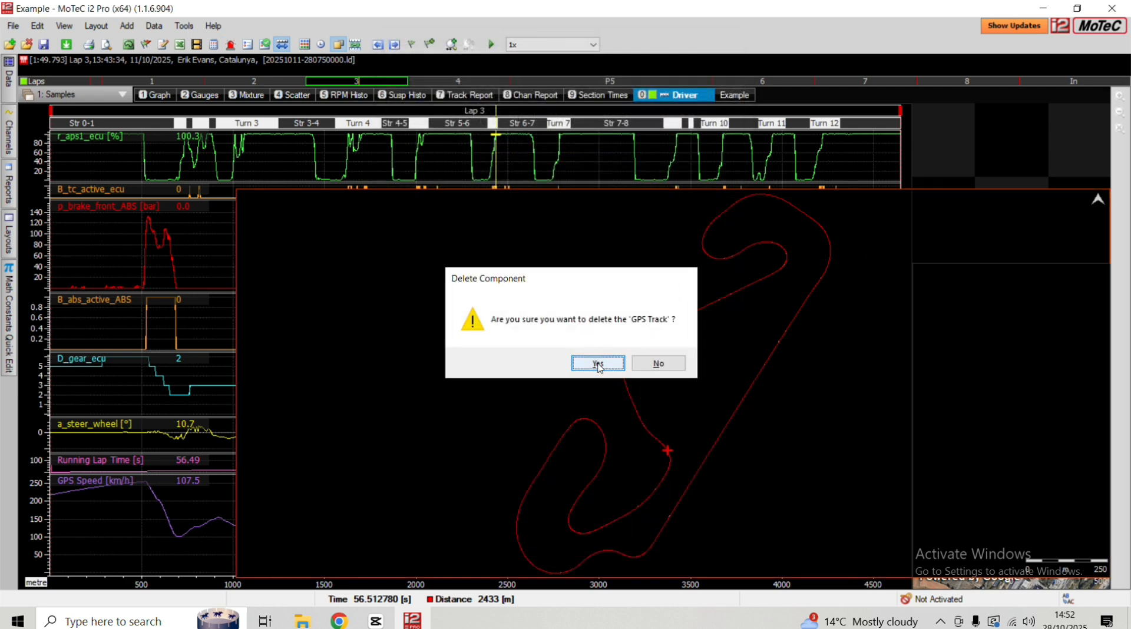
pyautogui.press('Return')
pyautogui.moveTo(922, 262); pyautogui.dragTo(923, 104)
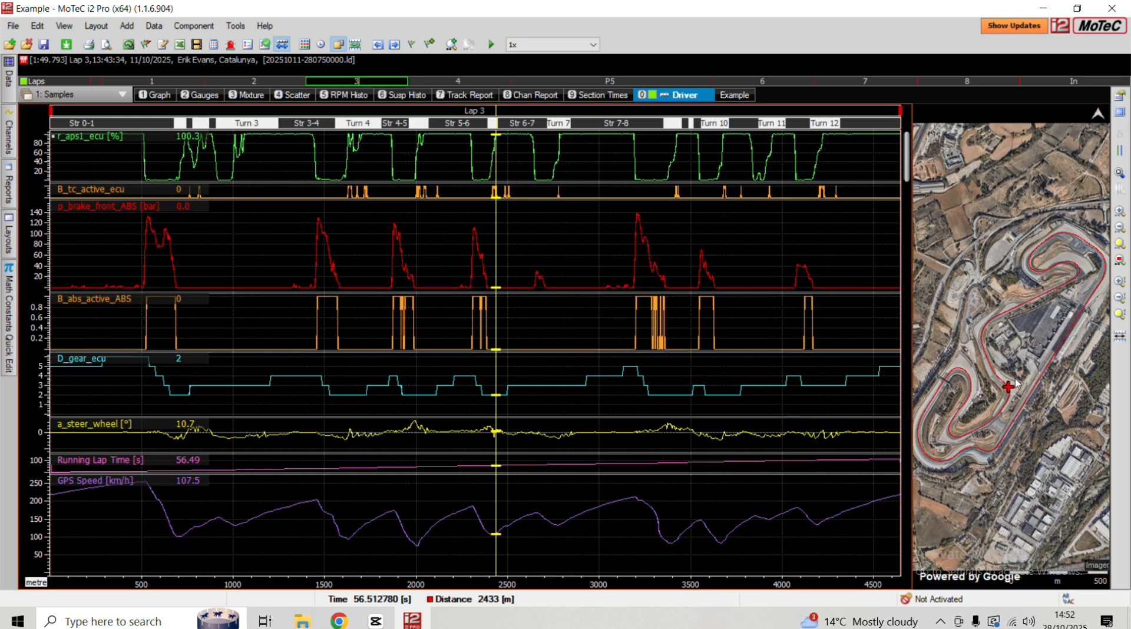
# Scrub the Driver graph cursor to the start of lap 3 and along the opening straight, ending at about 165 m
pyautogui.moveTo(484, 250)
pyautogui.mouseDown()
pyautogui.moveTo(82, 254)
pyautogui.moveTo(530, 252)
pyautogui.moveTo(75, 261)
pyautogui.moveTo(129, 266)
pyautogui.moveTo(101, 252)
pyautogui.moveTo(43, 253)
pyautogui.moveTo(88, 248)
pyautogui.moveTo(51, 248)
pyautogui.mouseUp()
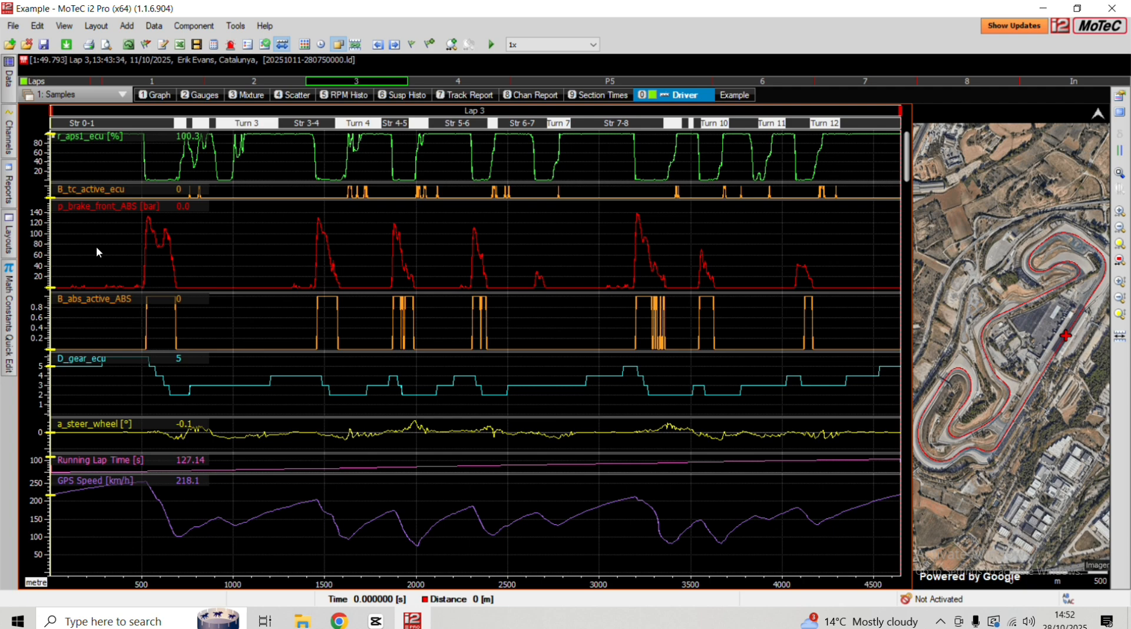
pyautogui.moveTo(97, 246)
pyautogui.mouseDown()
pyautogui.moveTo(133, 243)
pyautogui.moveTo(96, 245)
pyautogui.mouseUp()
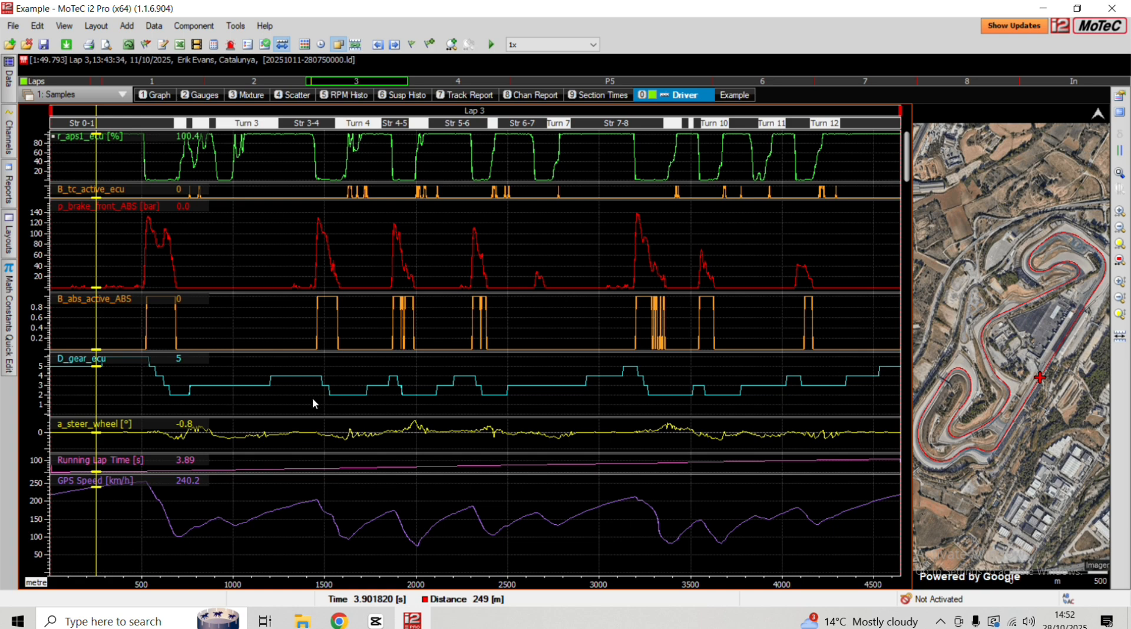
pyautogui.moveTo(316, 313)
pyautogui.mouseDown()
pyautogui.moveTo(278, 295)
pyautogui.moveTo(396, 331)
pyautogui.moveTo(496, 330)
pyautogui.moveTo(80, 338)
pyautogui.mouseUp()
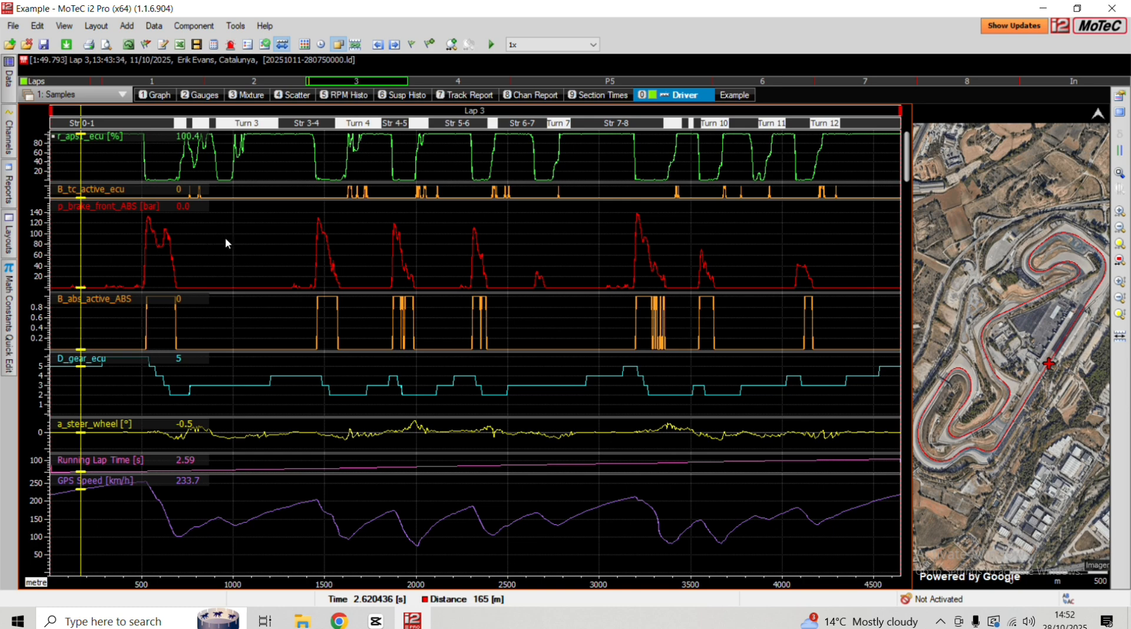
# Enlarge the front brake pressure trace, and move p_brake_front_ABS into Group 1 above r_aps1_ecu in the graph's channel groups
pyautogui.moveTo(259, 292); pyautogui.dragTo(267, 314)
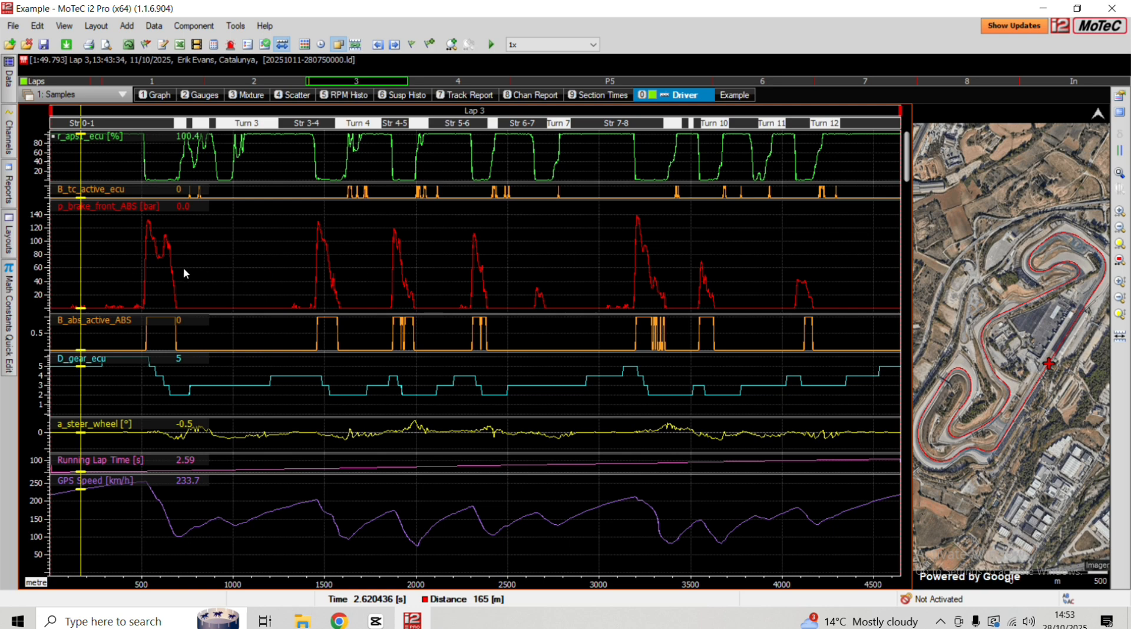
pyautogui.rightClick(258, 254)
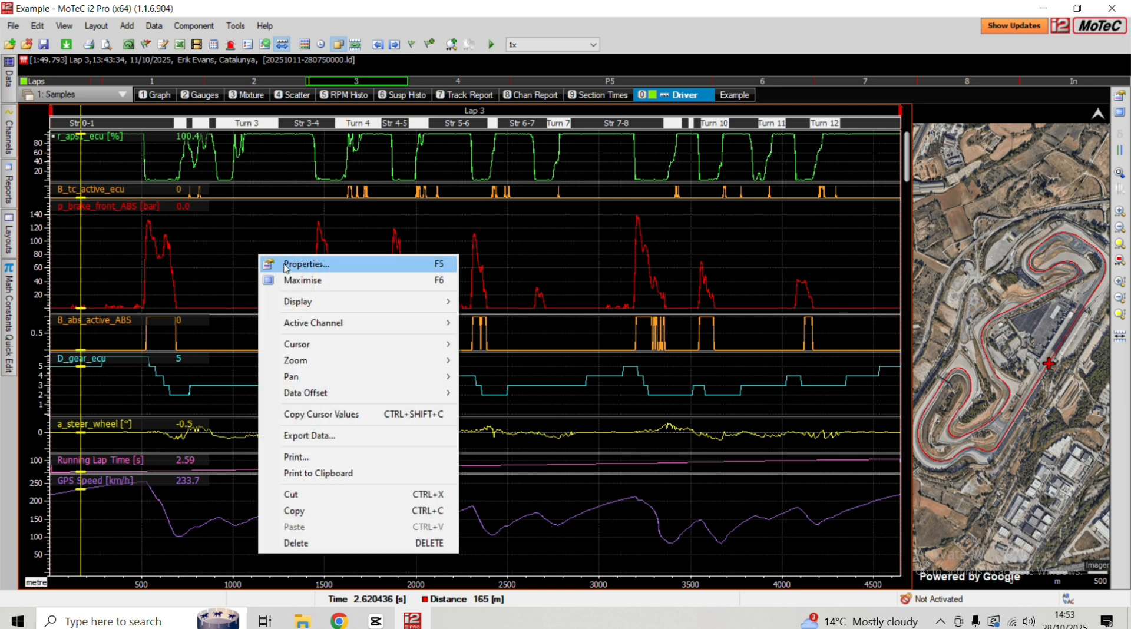
pyautogui.click(286, 267)
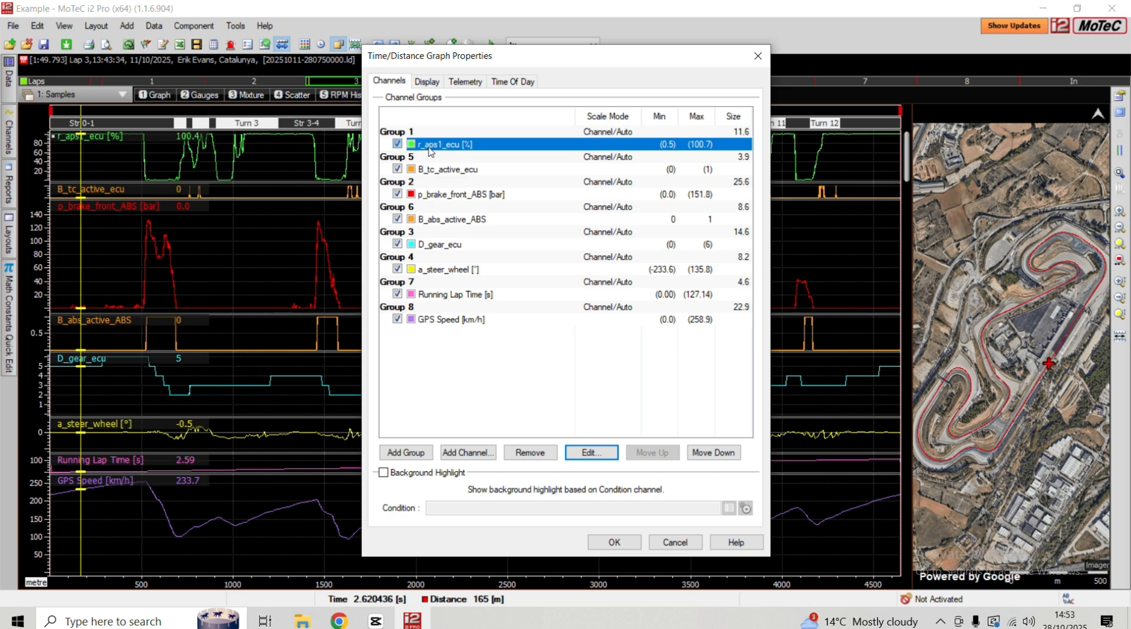
pyautogui.moveTo(445, 197); pyautogui.dragTo(433, 145)
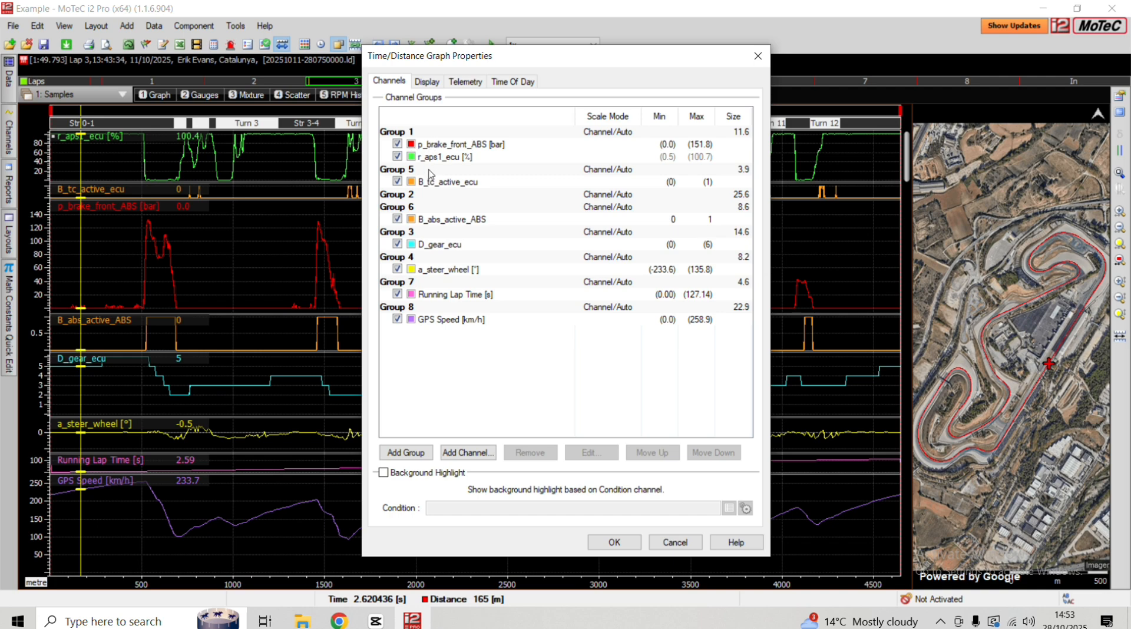
pyautogui.click(616, 541)
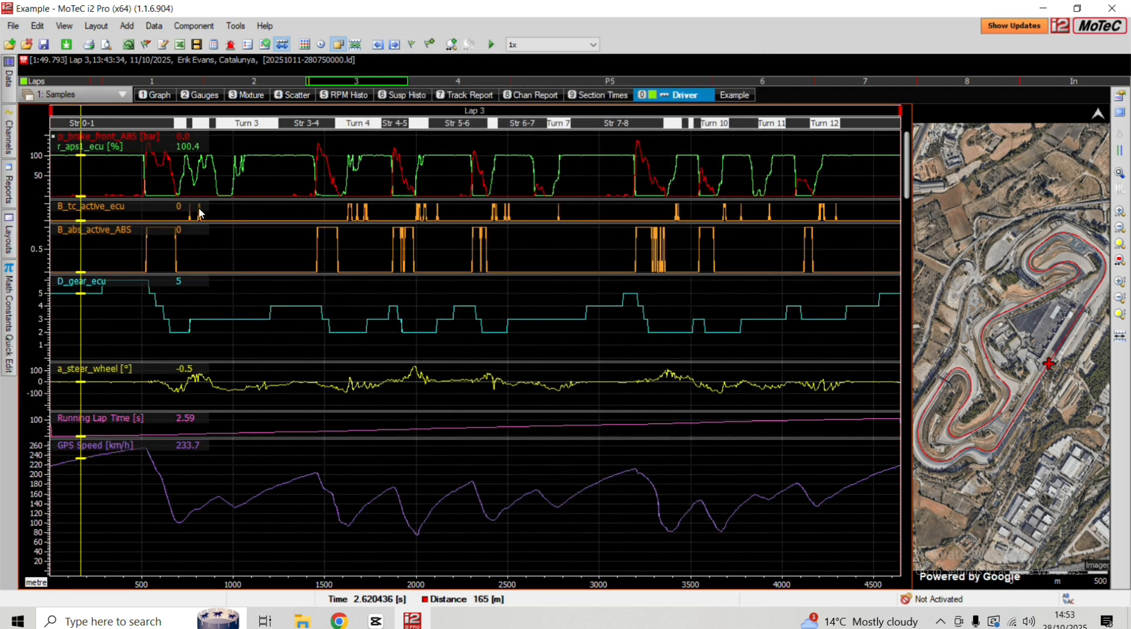
# Examine the throttle-to-brake transition before Turn 1 in a close-up of Turns 1 to 3, ending at about 508 m
pyautogui.moveTo(112, 171); pyautogui.dragTo(279, 178)
pyautogui.moveTo(127, 171)
pyautogui.mouseDown()
pyautogui.moveTo(495, 184)
pyautogui.moveTo(213, 192)
pyautogui.moveTo(223, 193)
pyautogui.mouseUp()
pyautogui.moveTo(212, 192); pyautogui.dragTo(217, 190)
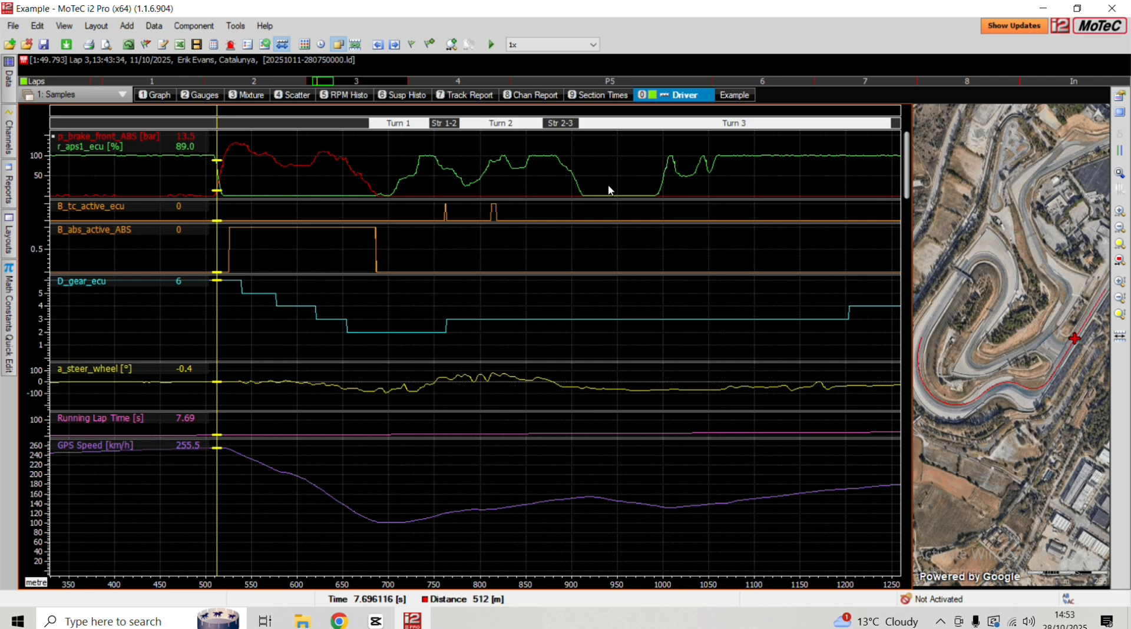
pyautogui.moveTo(483, 165)
pyautogui.mouseDown()
pyautogui.moveTo(336, 170)
pyautogui.moveTo(391, 186)
pyautogui.moveTo(407, 180)
pyautogui.moveTo(305, 168)
pyautogui.moveTo(145, 176)
pyautogui.mouseUp()
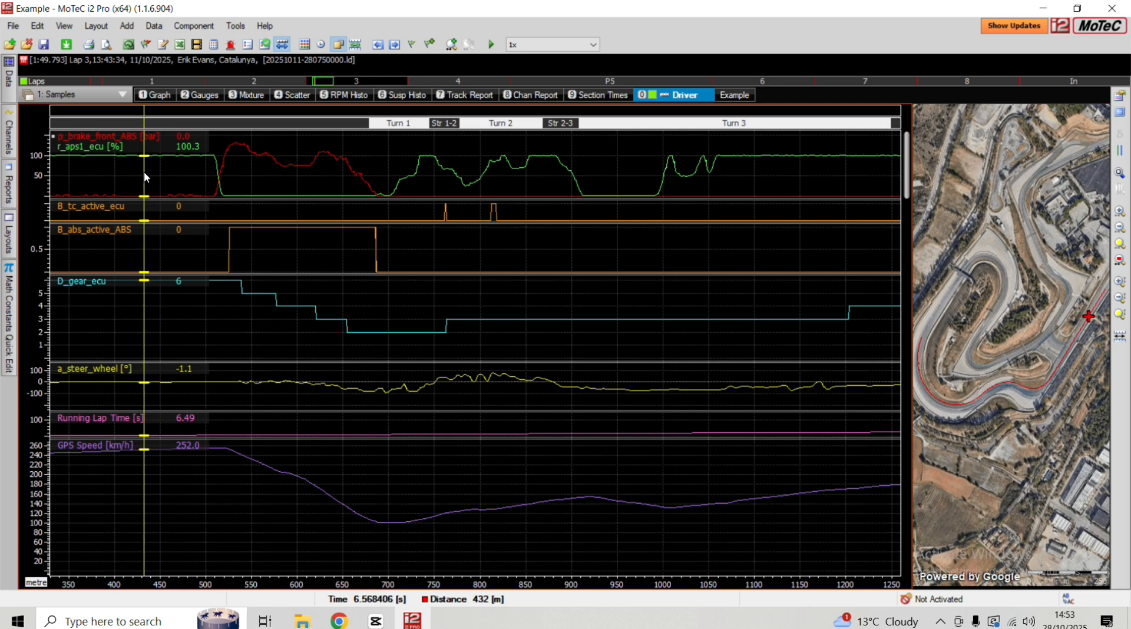
pyautogui.click(218, 184)
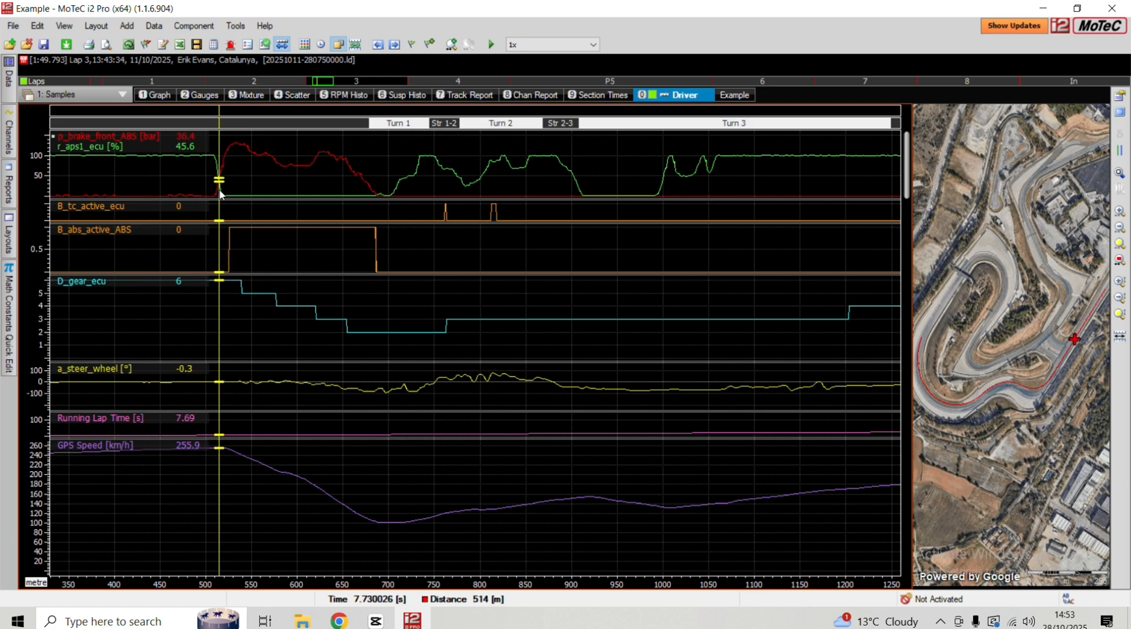
pyautogui.moveTo(219, 192); pyautogui.dragTo(213, 190)
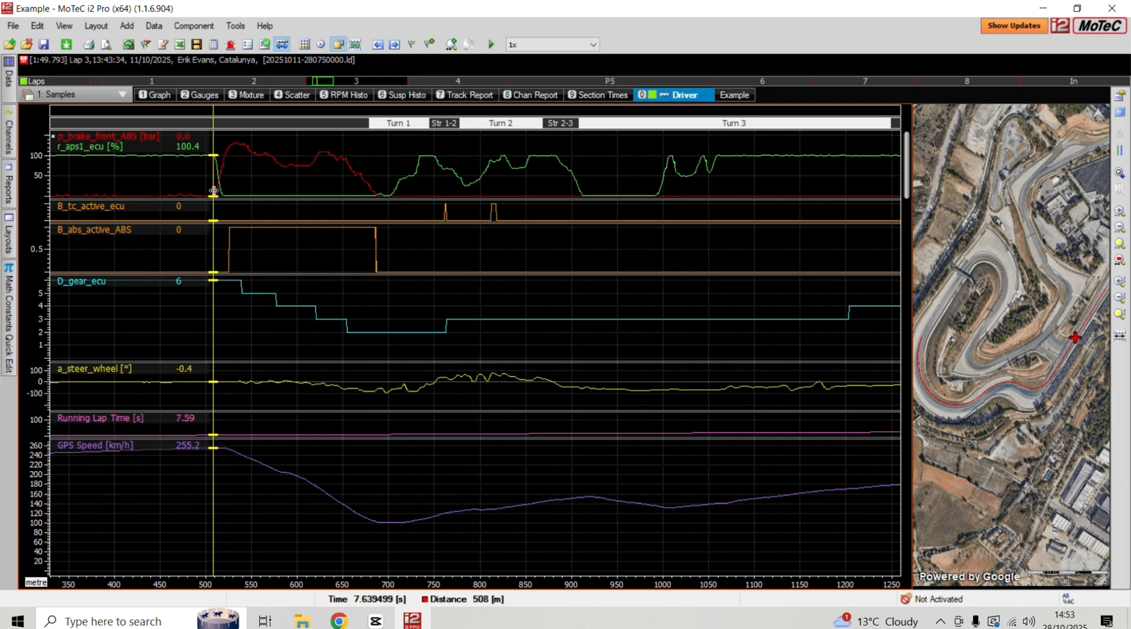
# Return to the whole of lap 3 and scrub the cursor back to about 185 m
pyautogui.scroll(-4, 214, 190)
pyautogui.moveTo(139, 178)
pyautogui.mouseDown()
pyautogui.moveTo(813, 178)
pyautogui.moveTo(578, 184)
pyautogui.mouseUp()
pyautogui.moveTo(98, 184); pyautogui.dragTo(83, 178)
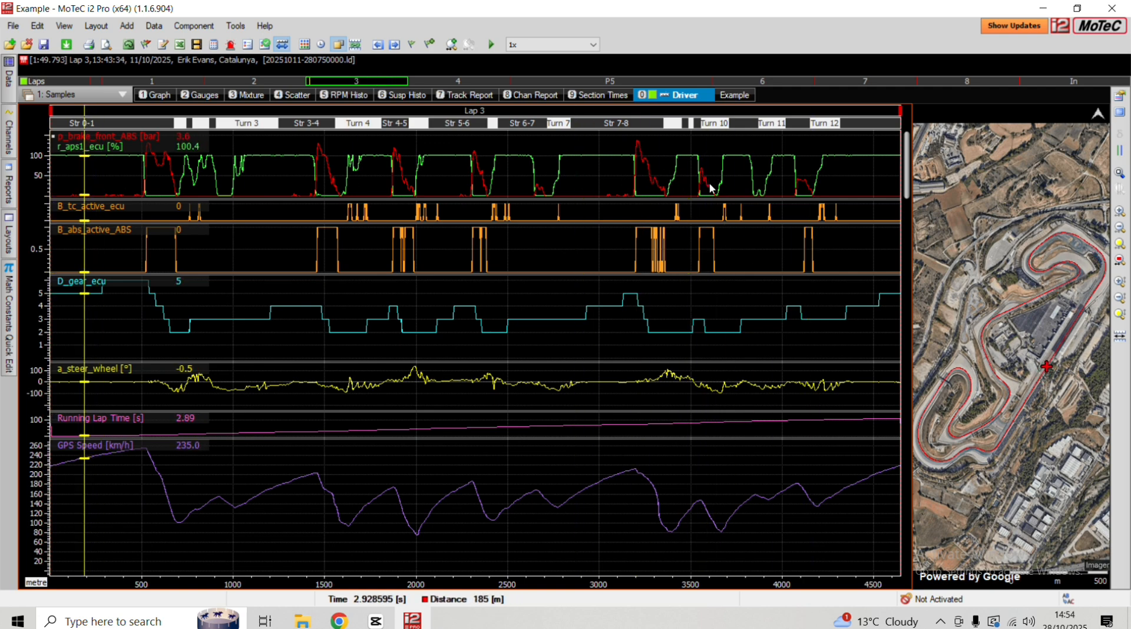
# Trace the overlaid throttle and brake channels in a close-up from the main straight into Turn 3, ending at about 884 m
pyautogui.moveTo(833, 179); pyautogui.dragTo(259, 174)
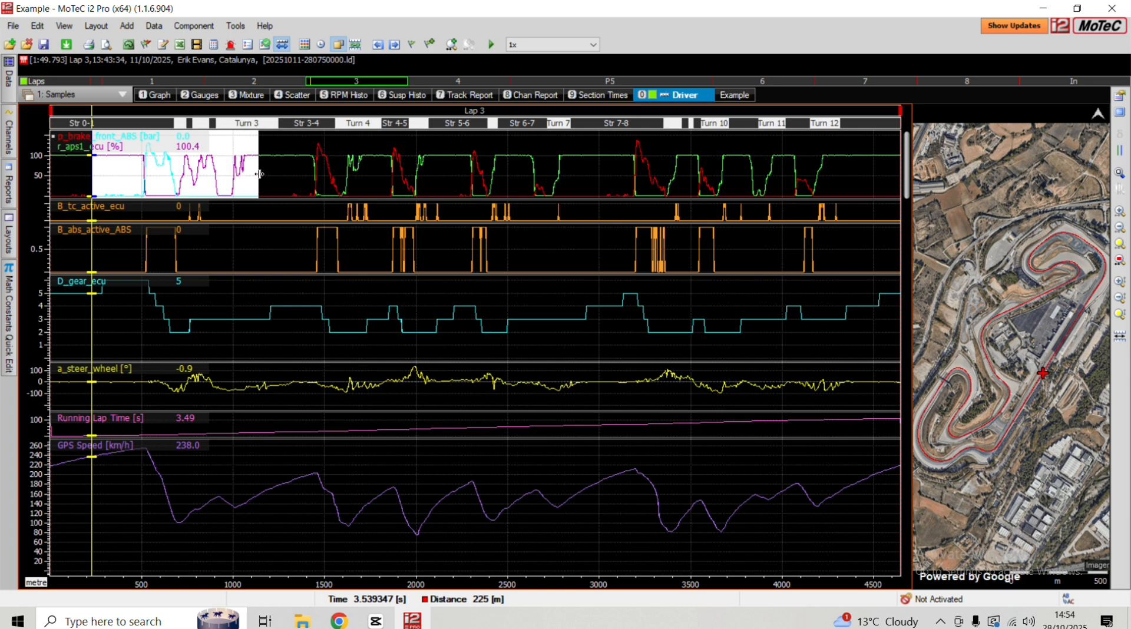
pyautogui.moveTo(259, 174); pyautogui.dragTo(257, 174)
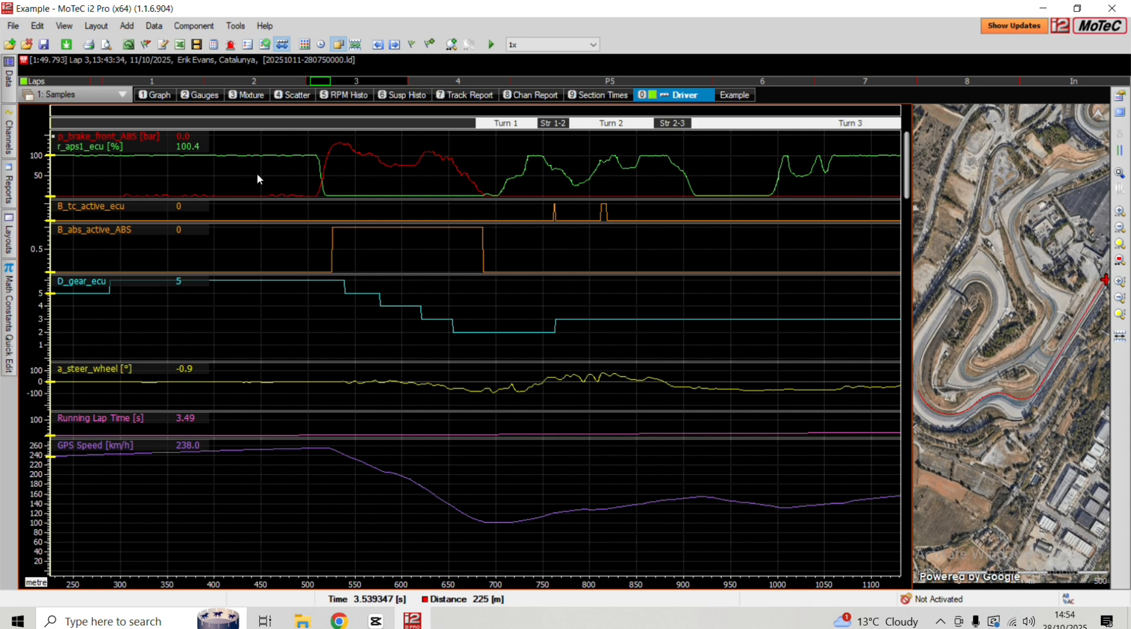
pyautogui.click(128, 176)
pyautogui.moveTo(154, 176)
pyautogui.mouseDown()
pyautogui.moveTo(880, 189)
pyautogui.moveTo(549, 197)
pyautogui.moveTo(669, 205)
pyautogui.mouseUp()
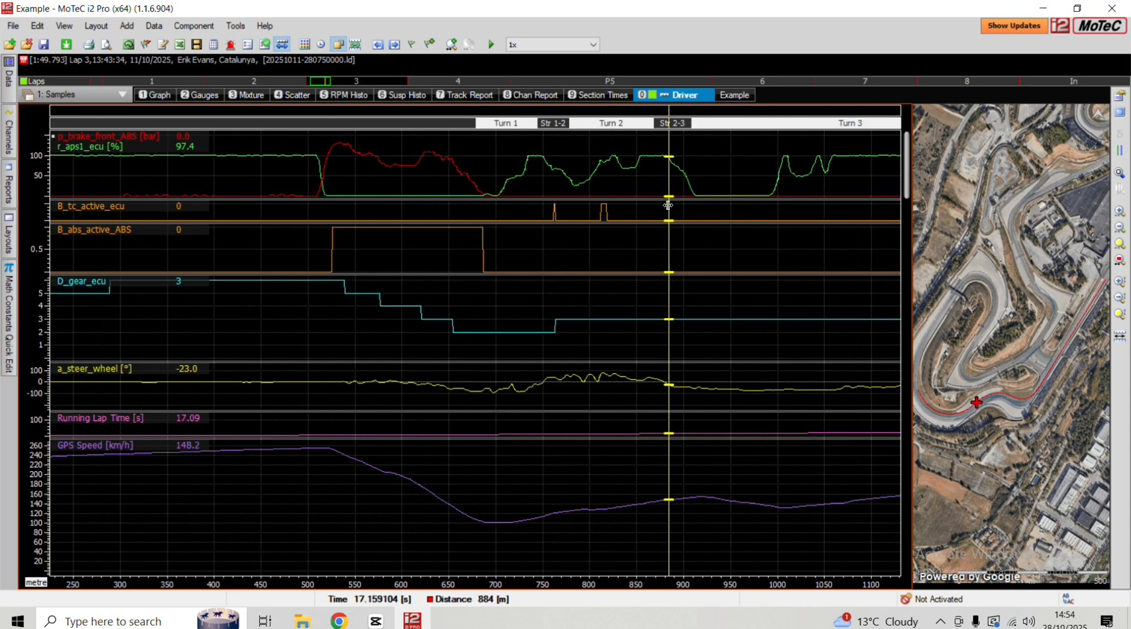
# Scrub along the full lap 3 to about 1922 m and expand the graph to show all laps of the session
pyautogui.scroll(-3, 668, 205)
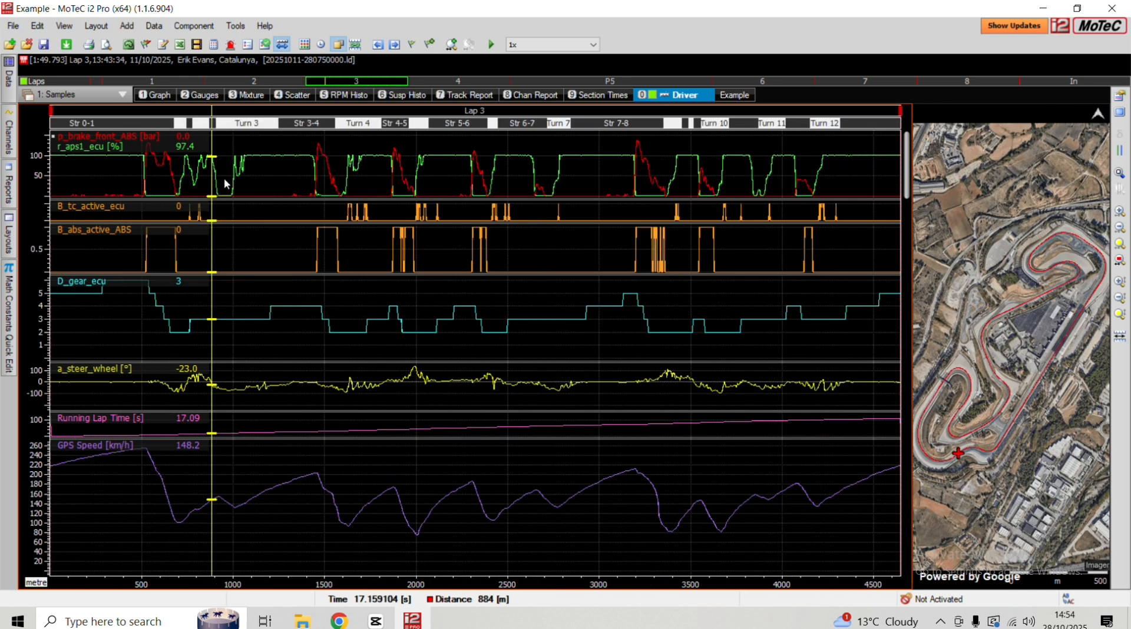
pyautogui.moveTo(239, 177)
pyautogui.mouseDown()
pyautogui.moveTo(214, 187)
pyautogui.moveTo(402, 183)
pyautogui.mouseUp()
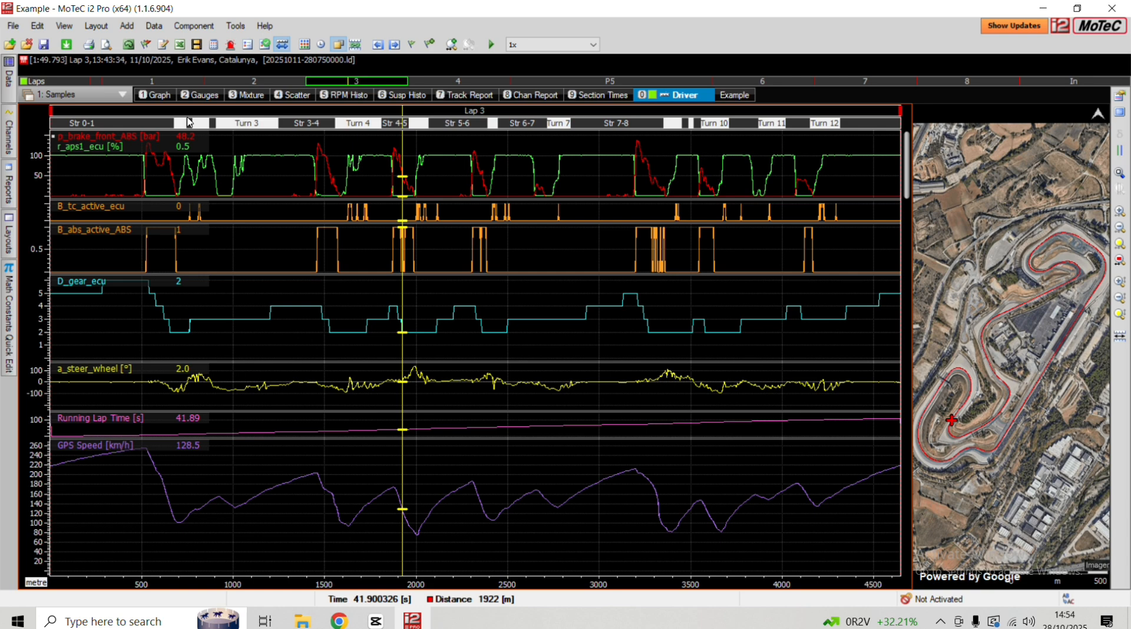
pyautogui.click(107, 109)
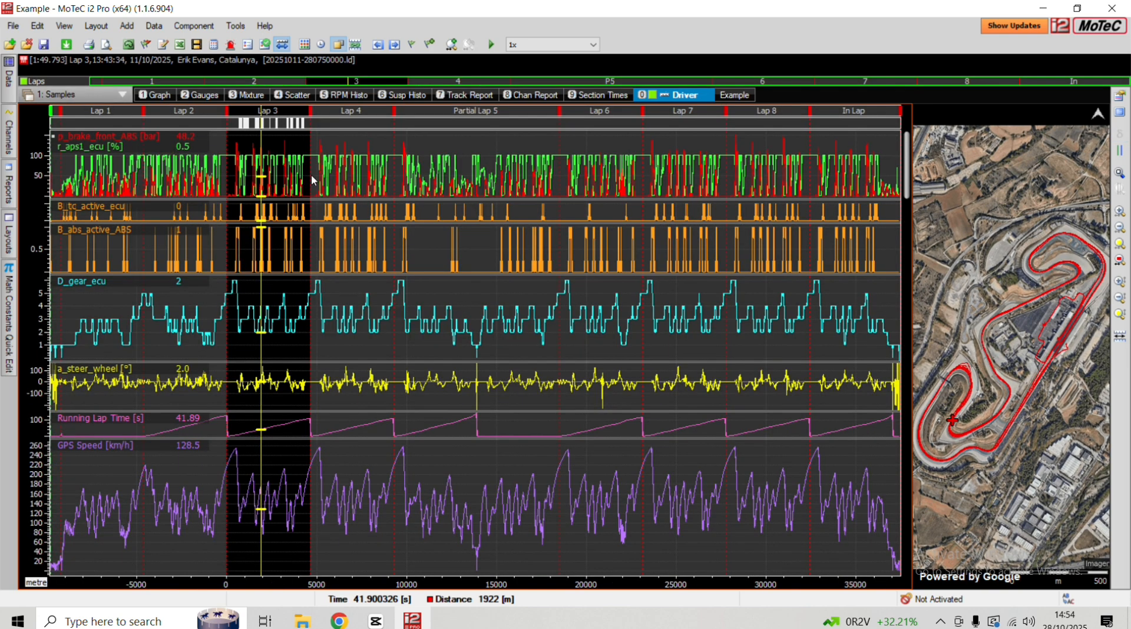
# Scan the driver traces across all laps of the session and return the graph to lap 3 with the cursor at about 3400 m
pyautogui.moveTo(288, 177)
pyautogui.mouseDown()
pyautogui.moveTo(922, 197)
pyautogui.moveTo(53, 215)
pyautogui.moveTo(888, 237)
pyautogui.moveTo(841, 237)
pyautogui.mouseUp()
pyautogui.moveTo(5, 94)
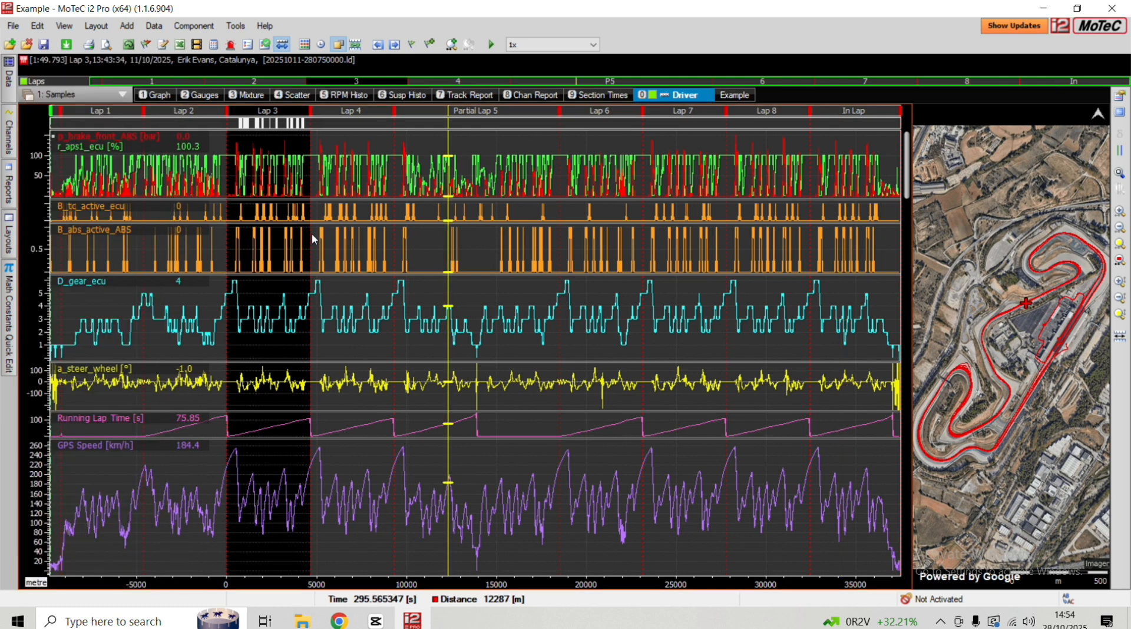
pyautogui.click(313, 233)
pyautogui.click(288, 233)
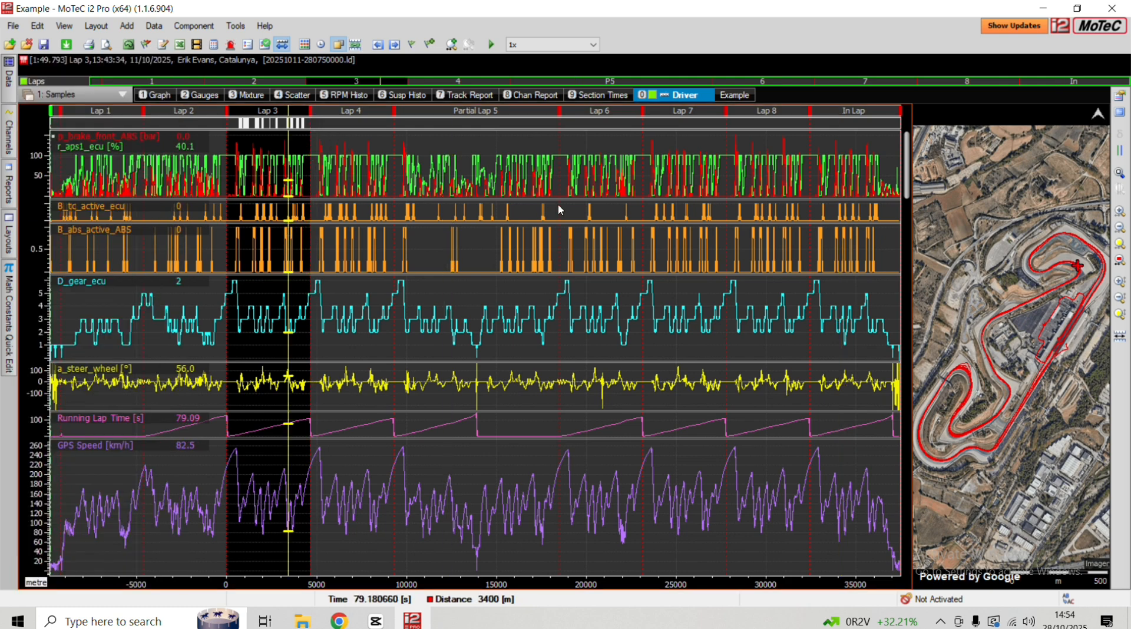
pyautogui.press('l')
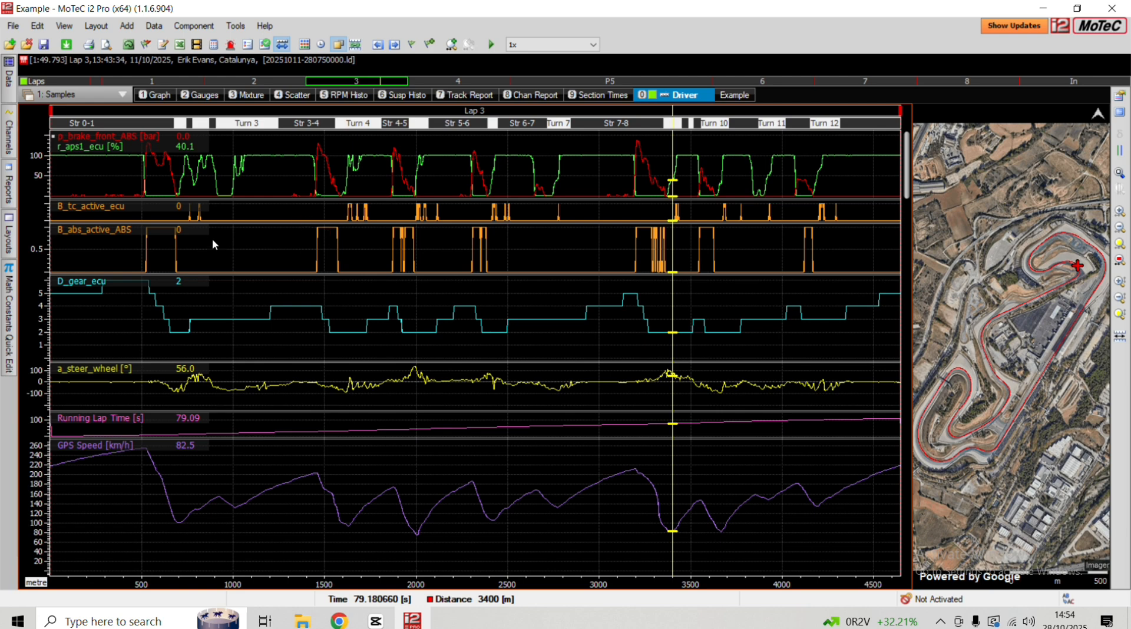
# Scrub back along the main straight of lap 3 from about 467 m to about 318 m to read throttle and brake pressure
pyautogui.moveTo(107, 168)
pyautogui.mouseDown()
pyautogui.moveTo(127, 175)
pyautogui.moveTo(85, 179)
pyautogui.moveTo(217, 175)
pyautogui.moveTo(136, 170)
pyautogui.mouseUp()
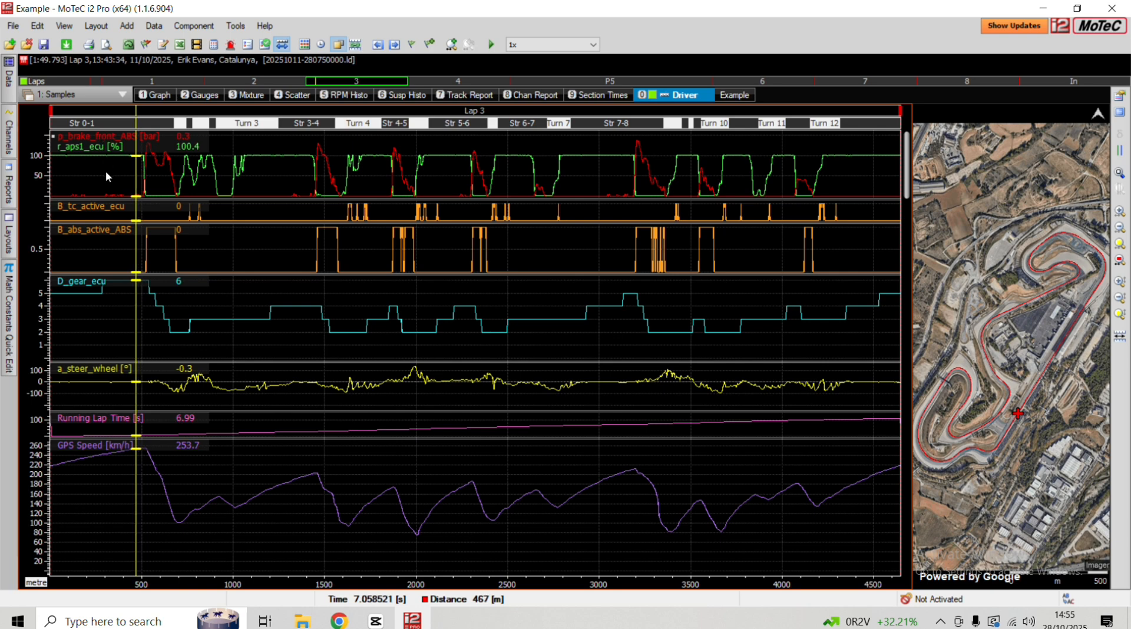
pyautogui.press('Left')
pyautogui.press('Left')
pyautogui.press('Left')
pyautogui.press('Left')
pyautogui.press('Left')
pyautogui.press('Left')
pyautogui.click(107, 165)
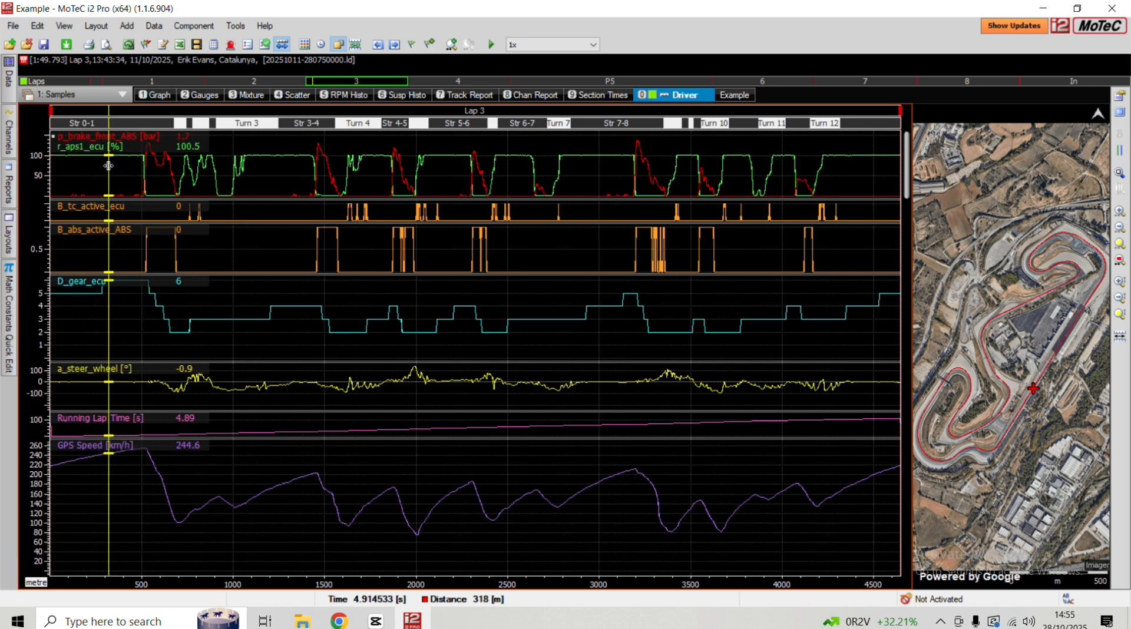
# Examine the Turn 1 throttle-to-brake crossover in a close-up of about 413 to 600 m, placing the cursor at the throttle lift at about 509 m
pyautogui.moveTo(255, 177); pyautogui.dragTo(88, 177)
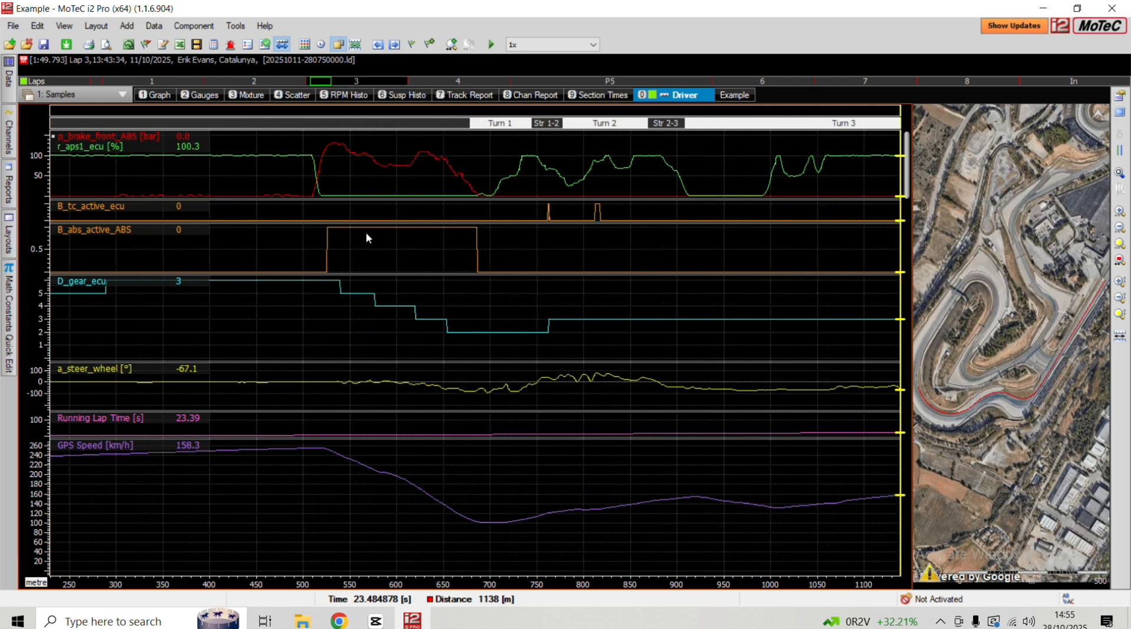
pyautogui.click(248, 172)
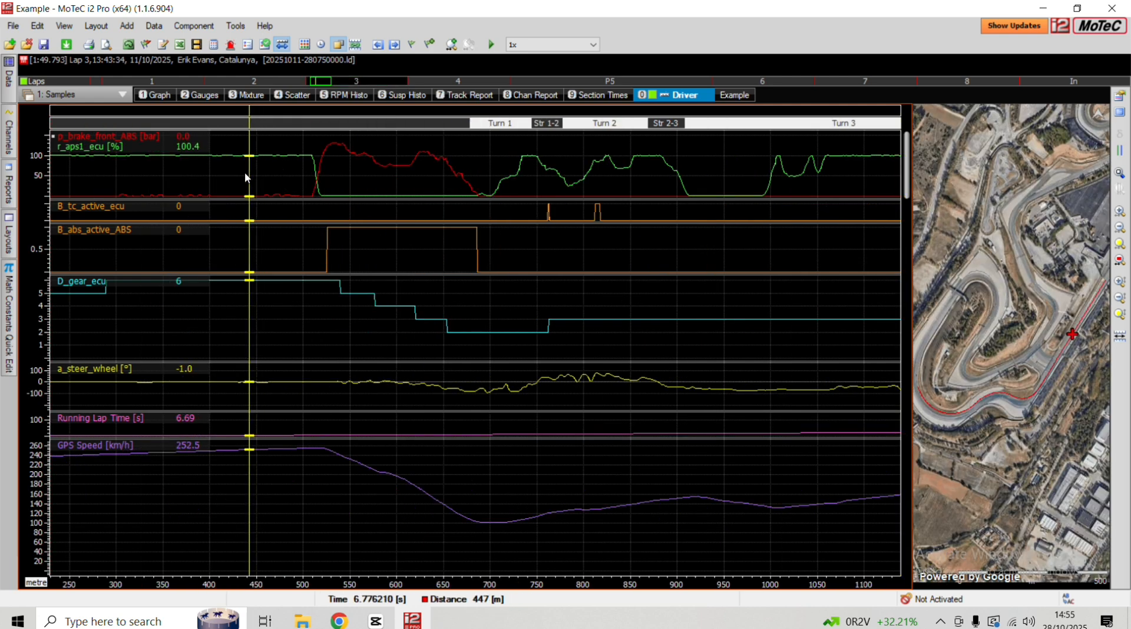
pyautogui.moveTo(221, 177); pyautogui.dragTo(394, 192)
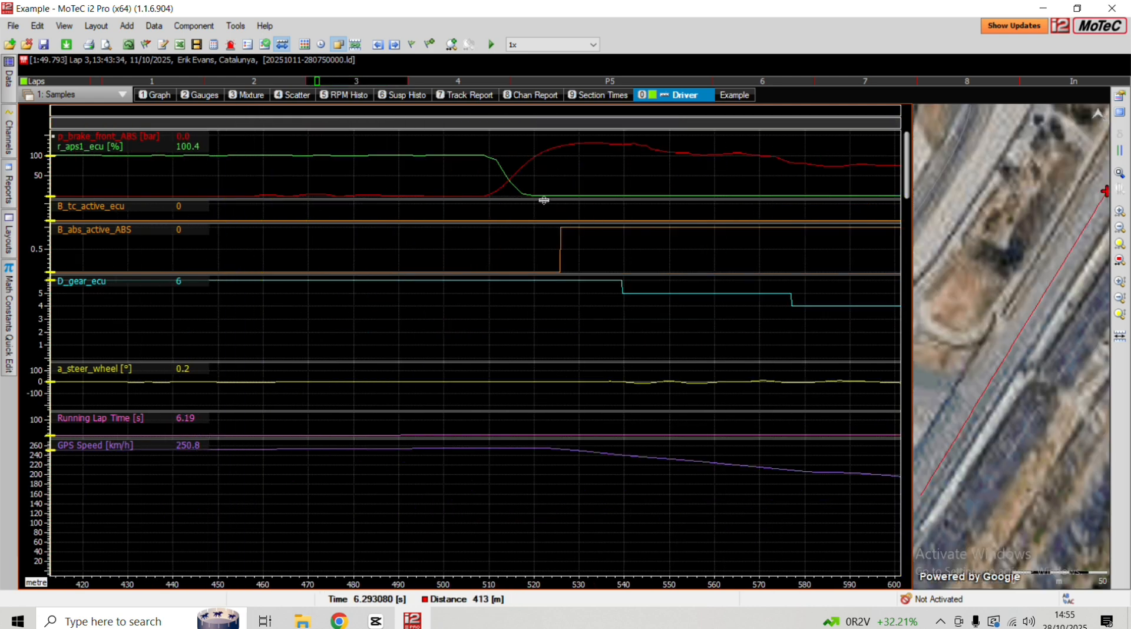
pyautogui.moveTo(505, 189)
pyautogui.mouseDown()
pyautogui.moveTo(528, 188)
pyautogui.moveTo(490, 191)
pyautogui.moveTo(510, 193)
pyautogui.mouseUp()
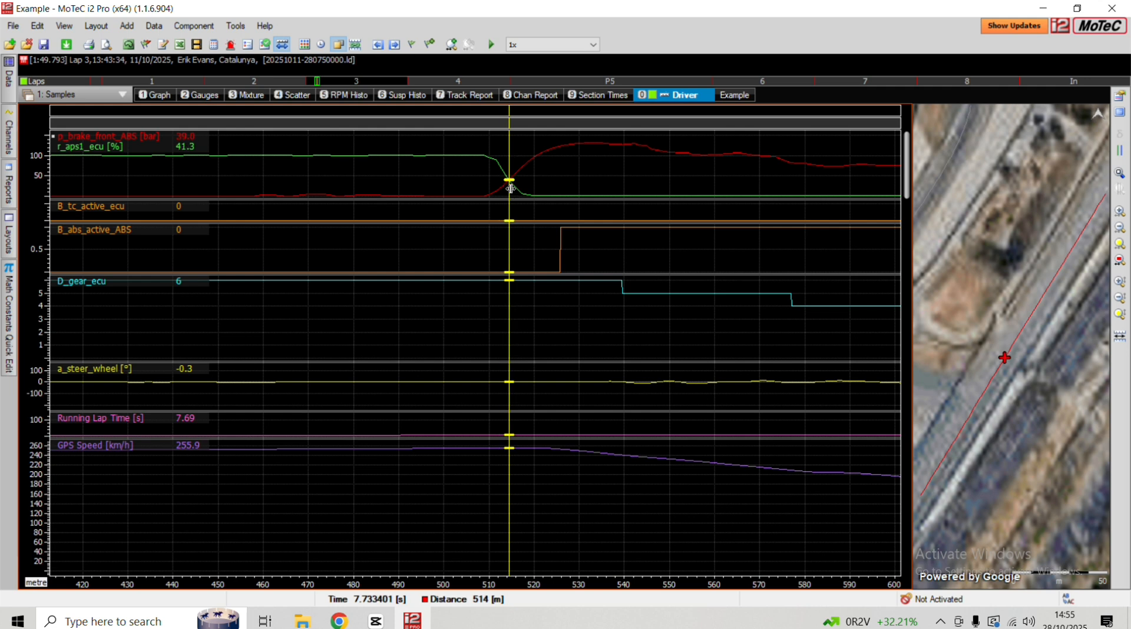
pyautogui.moveTo(432, 183); pyautogui.dragTo(483, 189)
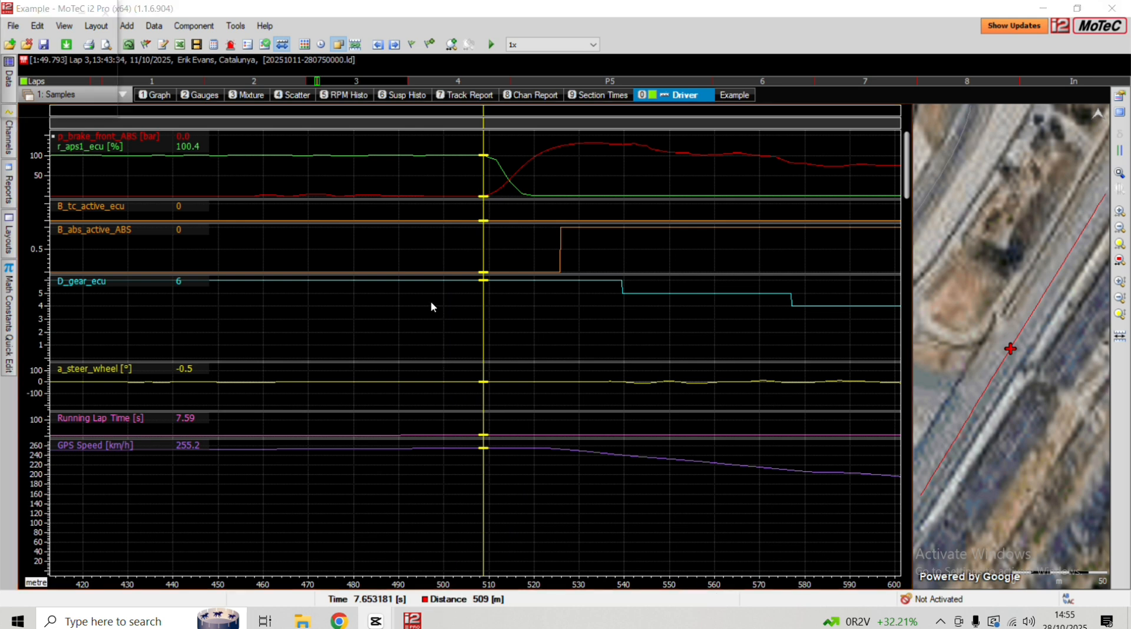
pyautogui.moveTo(468, 169)
pyautogui.mouseDown()
pyautogui.moveTo(458, 165)
pyautogui.moveTo(485, 167)
pyautogui.mouseUp()
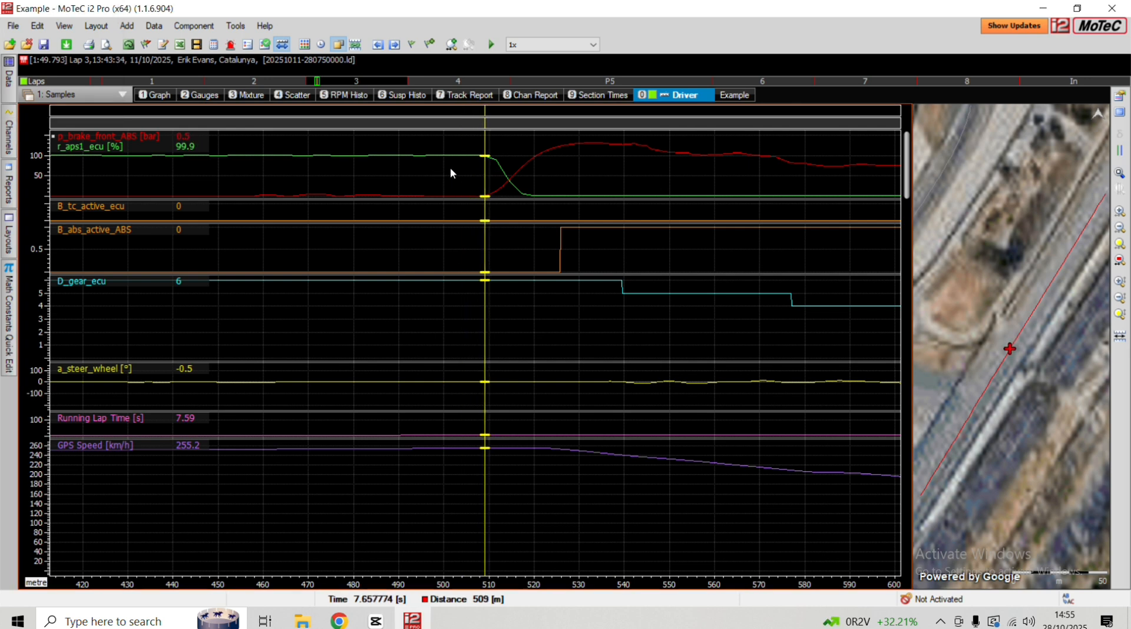
# Set a datum cursor at the throttle lift at 509 m and measure the throttle-to-brake transition to 519 m
pyautogui.press('space')
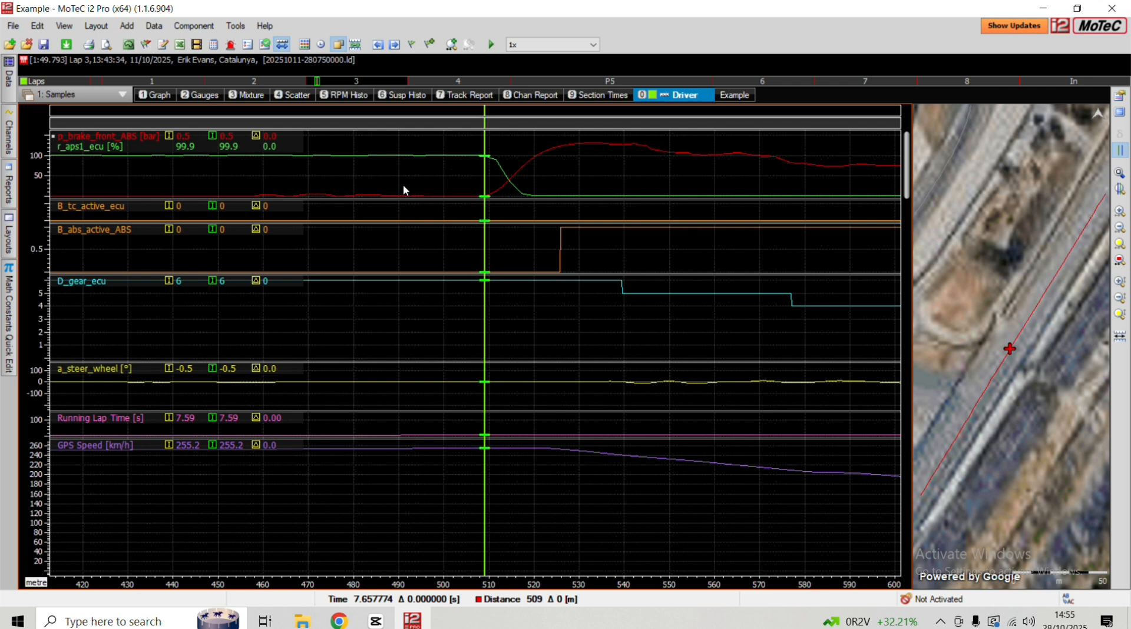
pyautogui.press('Right')
pyautogui.press('Right')
pyautogui.press('Right')
pyautogui.press('Right')
pyautogui.press('Right')
pyautogui.press('Right')
pyautogui.press('Right')
pyautogui.press('Right')
pyautogui.press('Right')
pyautogui.press('Right')
pyautogui.press('Right')
pyautogui.press('Right')
pyautogui.press('Right')
pyautogui.press('Right')
pyautogui.press('Right')
pyautogui.press('Right')
pyautogui.press('Right')
pyautogui.press('Right')
pyautogui.press('Right')
pyautogui.press('Right')
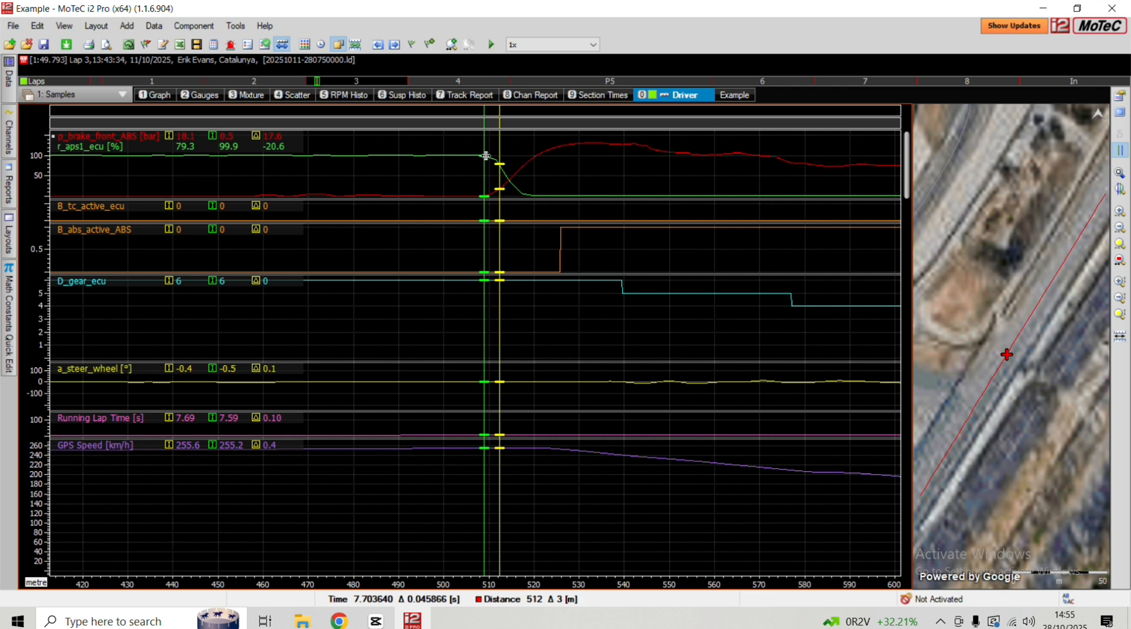
pyautogui.press('Right')
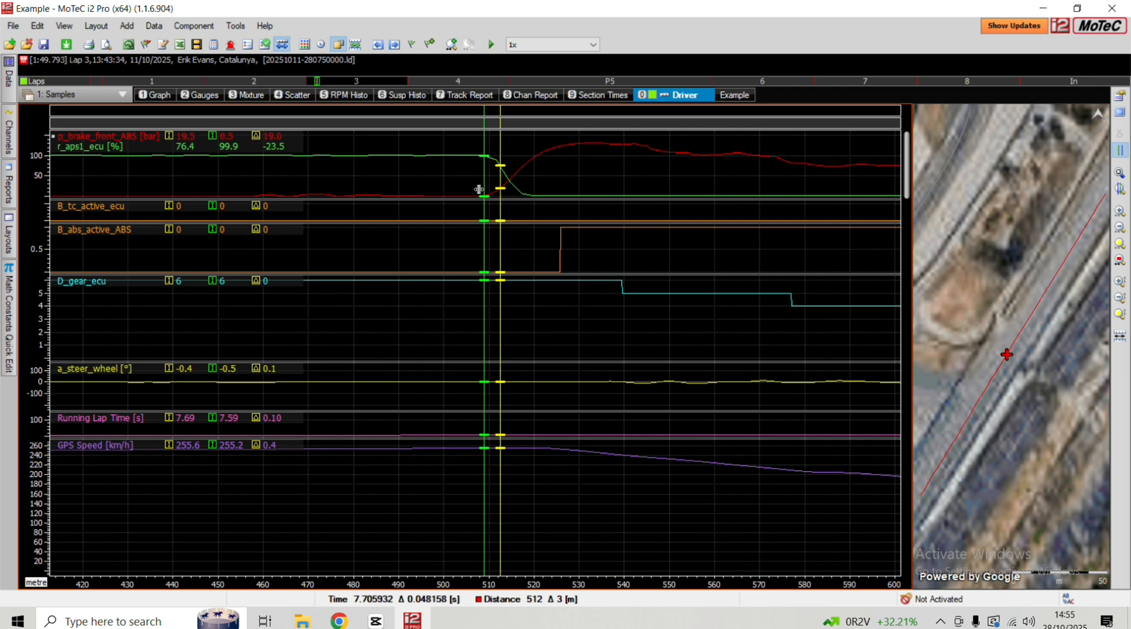
pyautogui.press('Right')
pyautogui.press('Right')
pyautogui.press('Right')
pyautogui.press('Right')
pyautogui.press('Right')
pyautogui.press('Right')
pyautogui.press('Right')
pyautogui.press('Right')
pyautogui.press('Right')
pyautogui.press('Right')
pyautogui.press('Right')
pyautogui.press('Right')
pyautogui.press('Right')
pyautogui.press('Right')
pyautogui.press('Right')
pyautogui.press('Right')
pyautogui.press('Right')
pyautogui.press('Right')
pyautogui.press('Right')
pyautogui.press('Right')
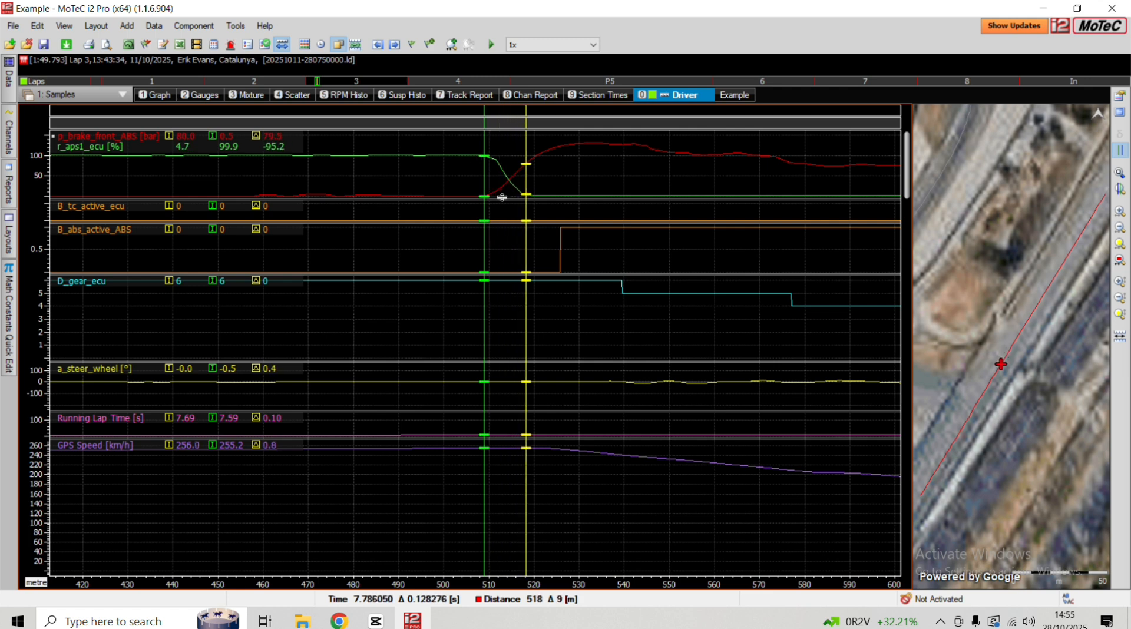
pyautogui.press('Right')
pyautogui.press('Right')
pyautogui.press('Right')
pyautogui.press('Right')
pyautogui.press('Right')
pyautogui.press('Right')
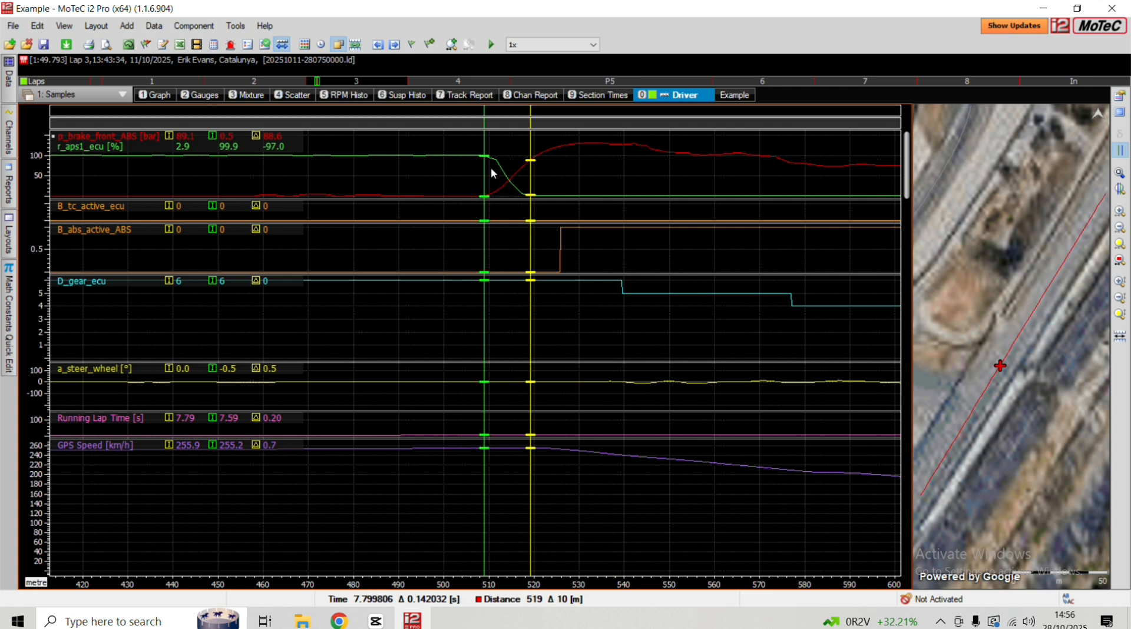
# Remove the datum cursor, recheck the throttle lift at about 509 m, and return to the whole of lap 3 at about 402 m
pyautogui.press('space')
pyautogui.moveTo(475, 173); pyautogui.dragTo(487, 191)
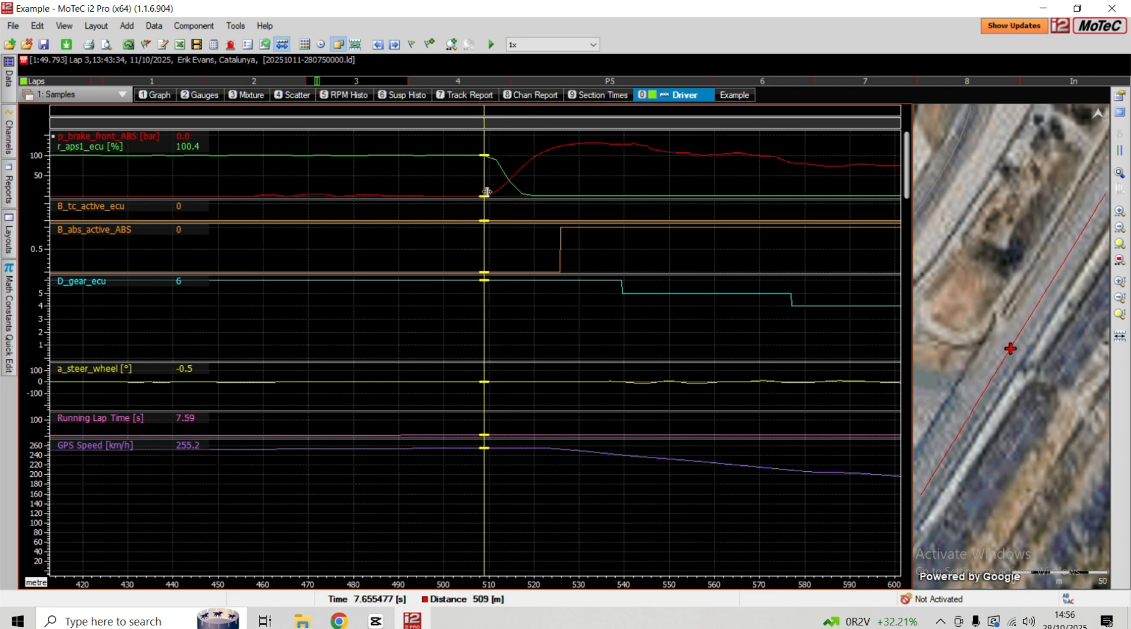
pyautogui.scroll(-5, 488, 194)
pyautogui.moveTo(134, 184)
pyautogui.mouseDown()
pyautogui.moveTo(146, 177)
pyautogui.moveTo(122, 175)
pyautogui.mouseUp()
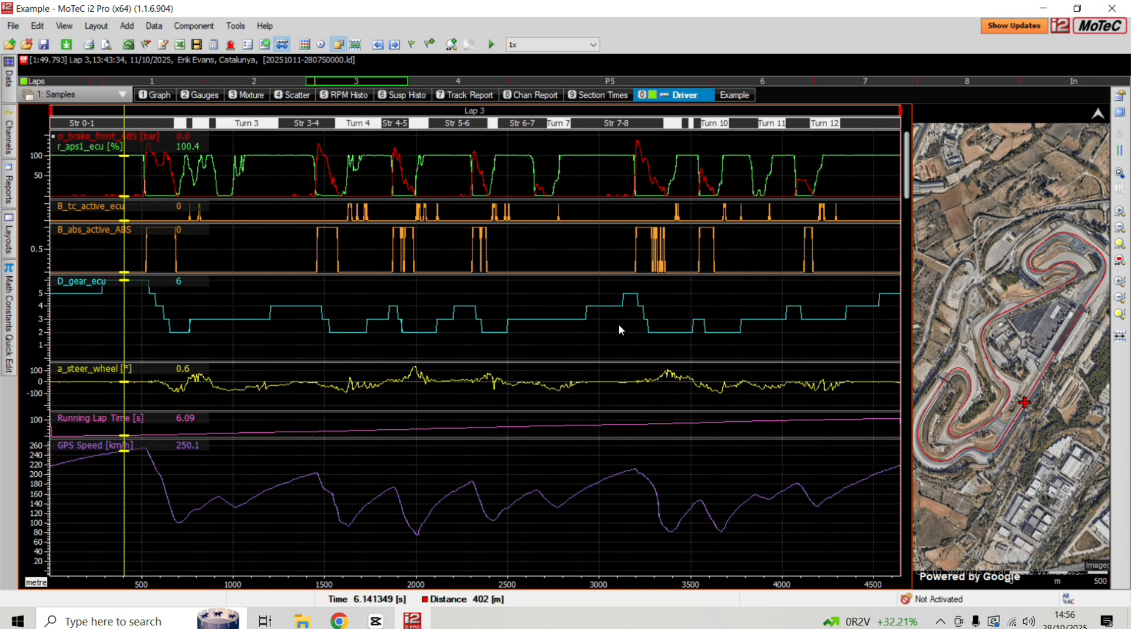
# Examine the brake pressure trace along the main straight in close-ups of about 65 to 480 m and 235 to 470 m
pyautogui.moveTo(134, 192)
pyautogui.mouseDown()
pyautogui.moveTo(222, 184)
pyautogui.moveTo(133, 165)
pyautogui.moveTo(312, 195)
pyautogui.moveTo(292, 175)
pyautogui.moveTo(250, 168)
pyautogui.moveTo(61, 156)
pyautogui.moveTo(137, 190)
pyautogui.moveTo(136, 178)
pyautogui.moveTo(215, 189)
pyautogui.moveTo(180, 205)
pyautogui.moveTo(861, 213)
pyautogui.moveTo(508, 200)
pyautogui.mouseUp()
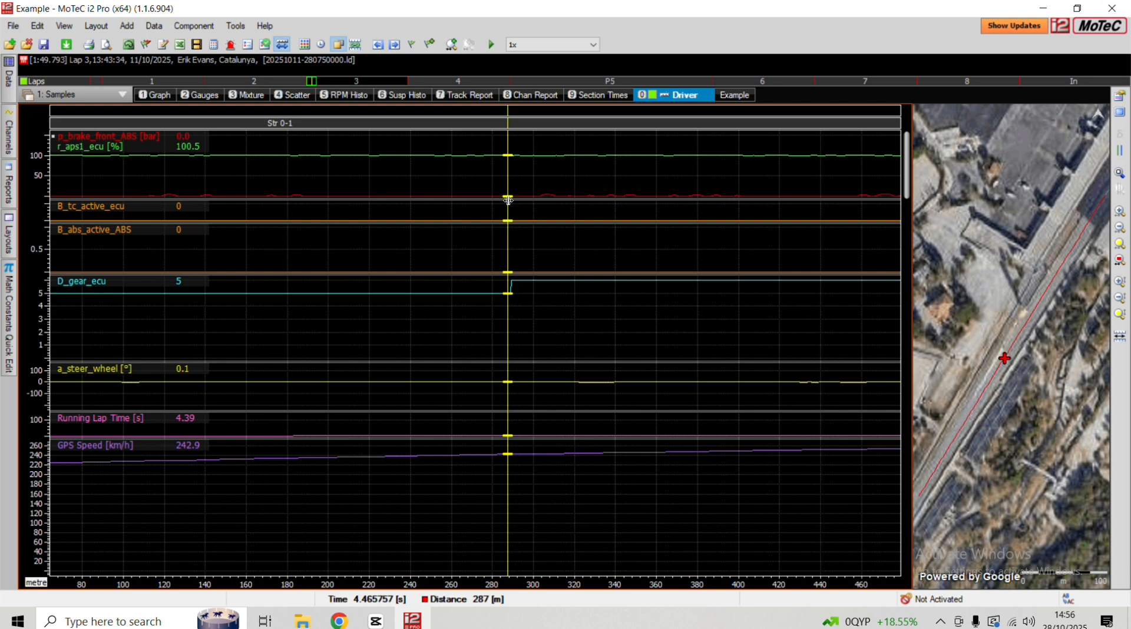
pyautogui.scroll(-4, 508, 201)
pyautogui.moveTo(126, 165); pyautogui.dragTo(130, 169)
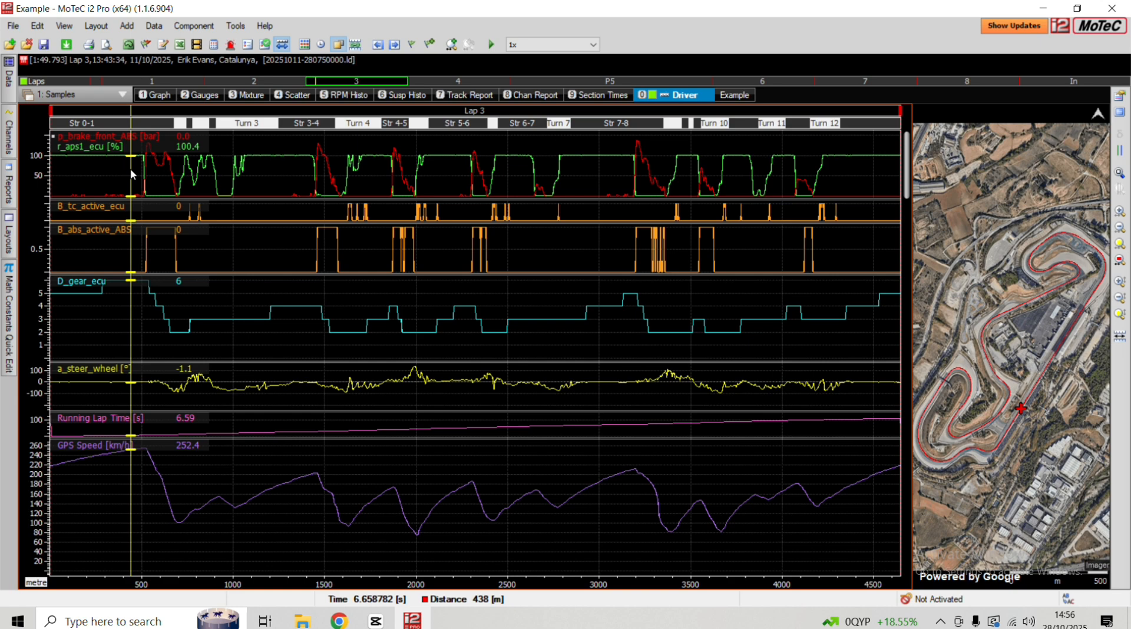
pyautogui.moveTo(130, 169)
pyautogui.mouseDown()
pyautogui.moveTo(155, 169)
pyautogui.moveTo(139, 174)
pyautogui.mouseUp()
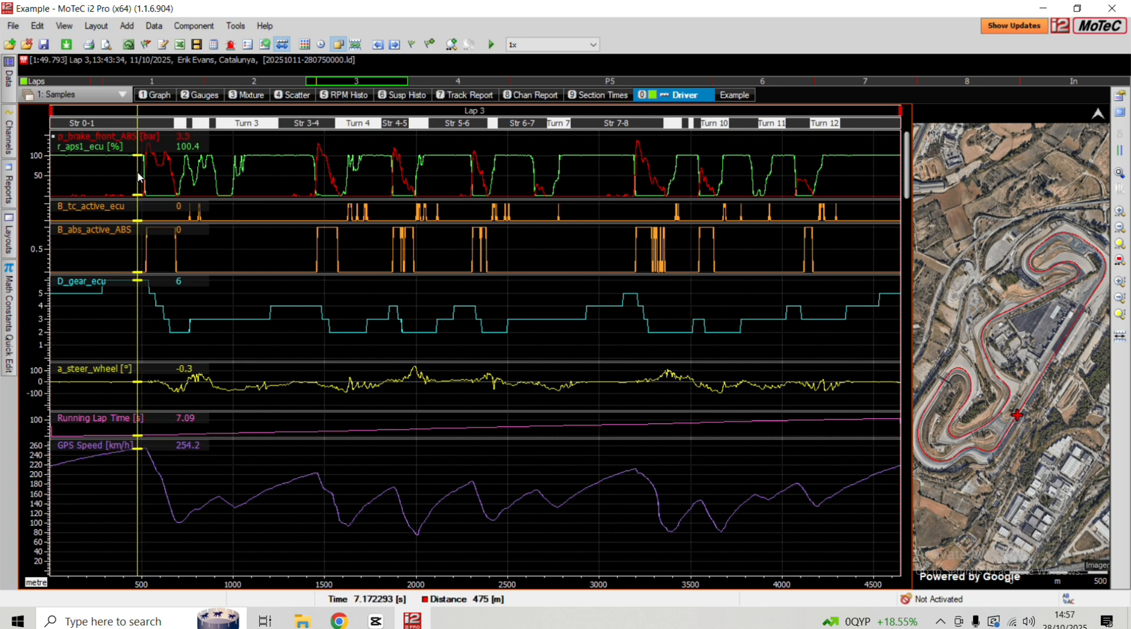
pyautogui.moveTo(139, 175)
pyautogui.mouseDown()
pyautogui.moveTo(53, 176)
pyautogui.moveTo(64, 182)
pyautogui.mouseUp()
pyautogui.moveTo(136, 181); pyautogui.dragTo(94, 186)
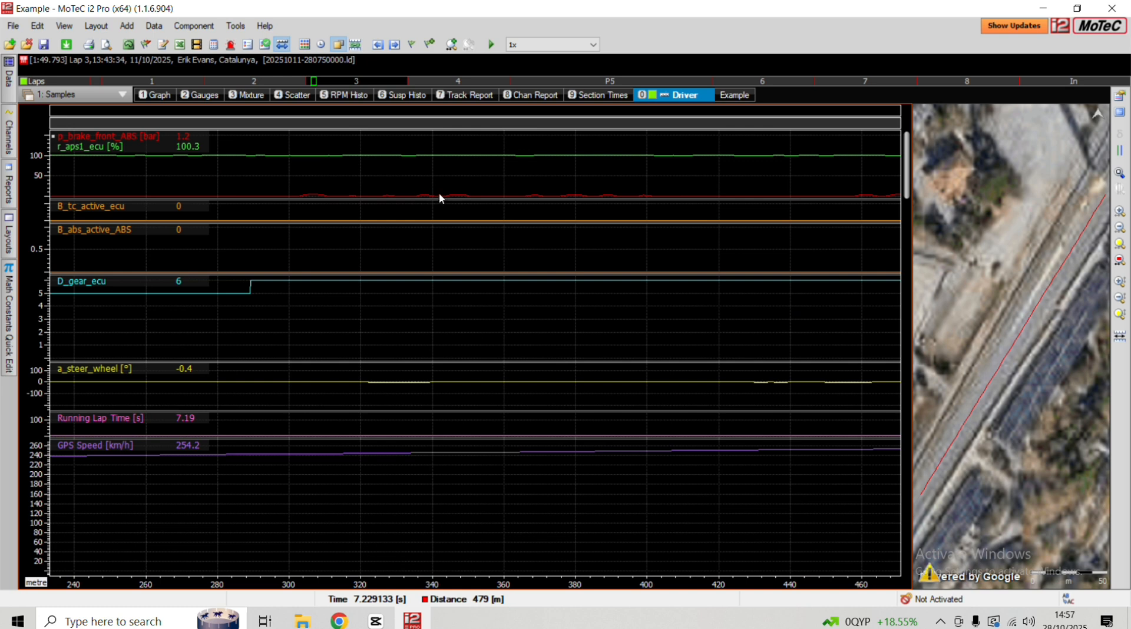
pyautogui.moveTo(440, 197)
pyautogui.mouseDown()
pyautogui.moveTo(468, 195)
pyautogui.moveTo(299, 202)
pyautogui.moveTo(645, 230)
pyautogui.moveTo(282, 215)
pyautogui.moveTo(296, 212)
pyautogui.mouseUp()
pyautogui.scroll(-5, 294, 208)
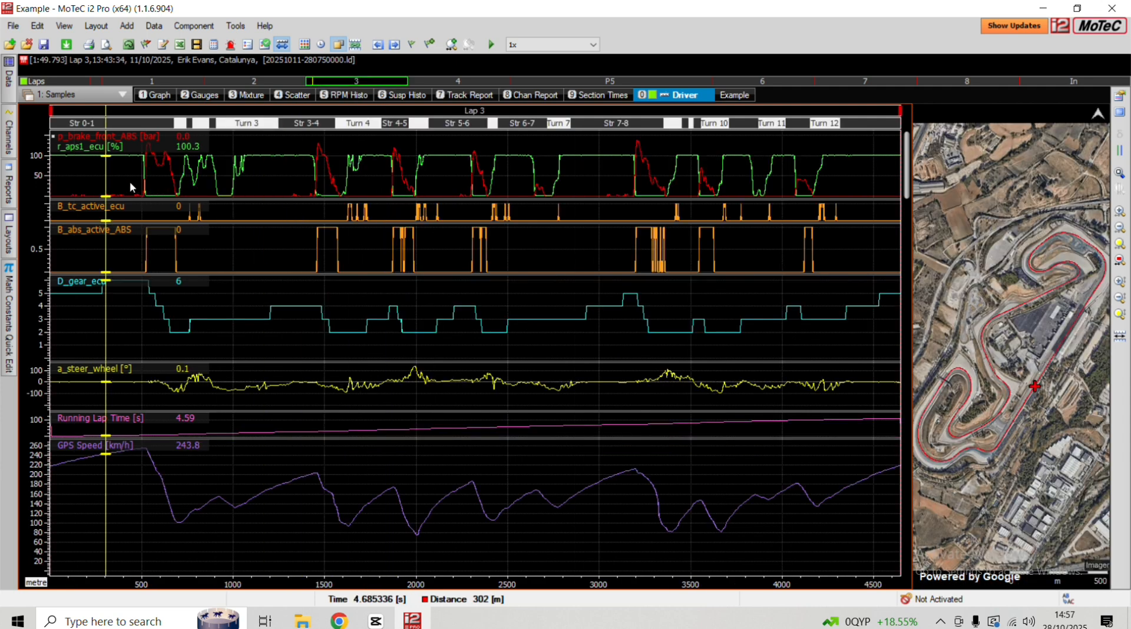
# Scrub the main straight of the full lap 3 back to about 88 m, and follow the traces onward to about 2538 m
pyautogui.click(105, 191)
pyautogui.moveTo(106, 191)
pyautogui.mouseDown()
pyautogui.moveTo(128, 204)
pyautogui.moveTo(111, 211)
pyautogui.moveTo(139, 216)
pyautogui.moveTo(96, 221)
pyautogui.moveTo(143, 229)
pyautogui.moveTo(96, 231)
pyautogui.mouseUp()
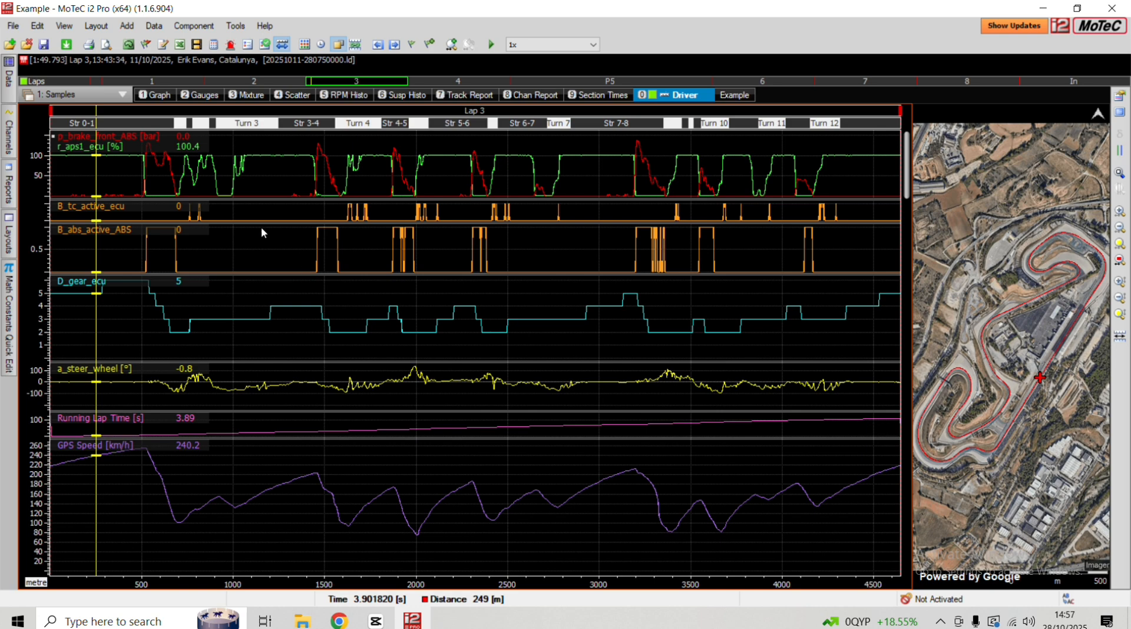
pyautogui.moveTo(115, 186); pyautogui.dragTo(107, 214)
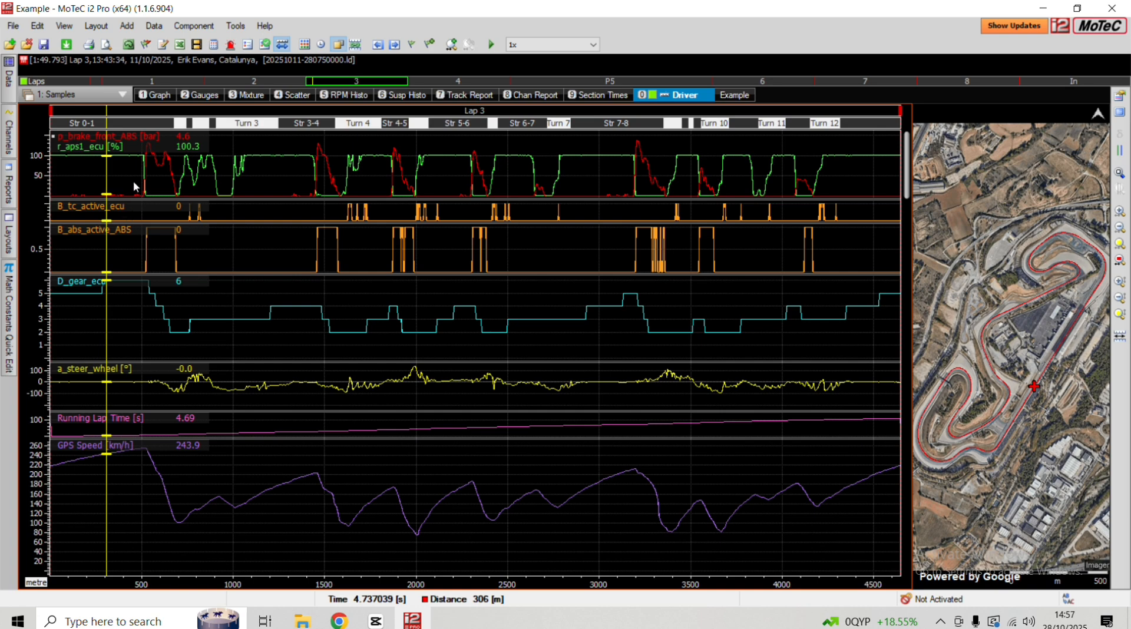
pyautogui.moveTo(134, 184)
pyautogui.mouseDown()
pyautogui.moveTo(146, 180)
pyautogui.moveTo(54, 186)
pyautogui.moveTo(68, 191)
pyautogui.mouseUp()
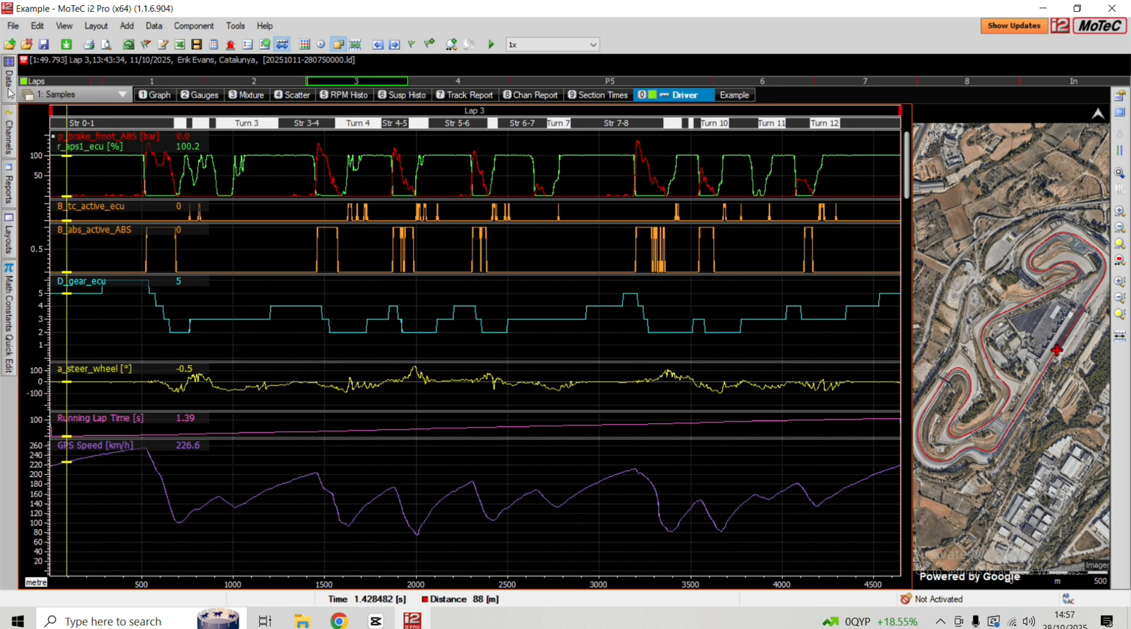
pyautogui.moveTo(319, 182)
pyautogui.mouseDown()
pyautogui.moveTo(164, 186)
pyautogui.moveTo(851, 211)
pyautogui.moveTo(306, 204)
pyautogui.moveTo(460, 207)
pyautogui.moveTo(505, 215)
pyautogui.moveTo(357, 220)
pyautogui.moveTo(533, 227)
pyautogui.moveTo(502, 227)
pyautogui.moveTo(516, 228)
pyautogui.mouseUp()
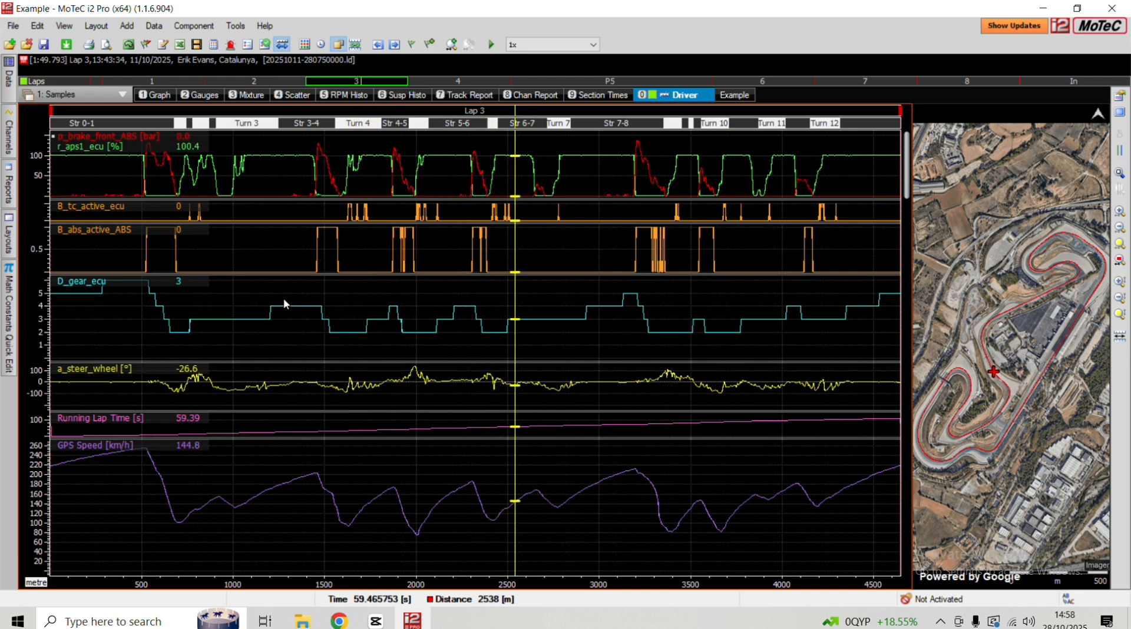
# Overlay lap 8 on main lap 3 and move the cursor to about 2019 m to compare the laps
pyautogui.click(10, 88)
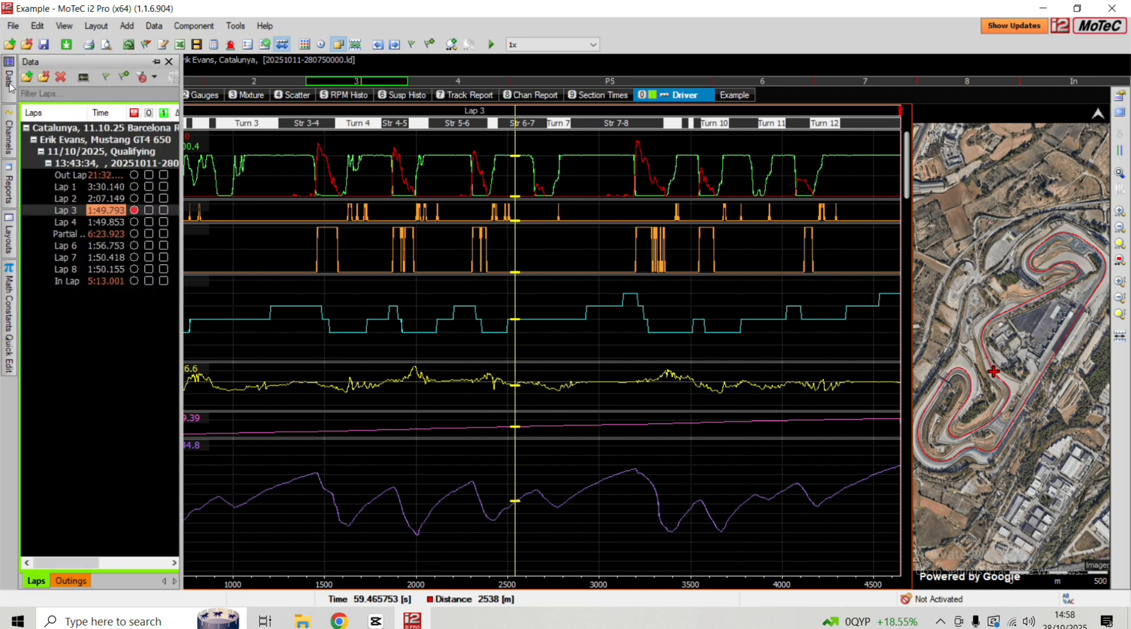
pyautogui.click(10, 87)
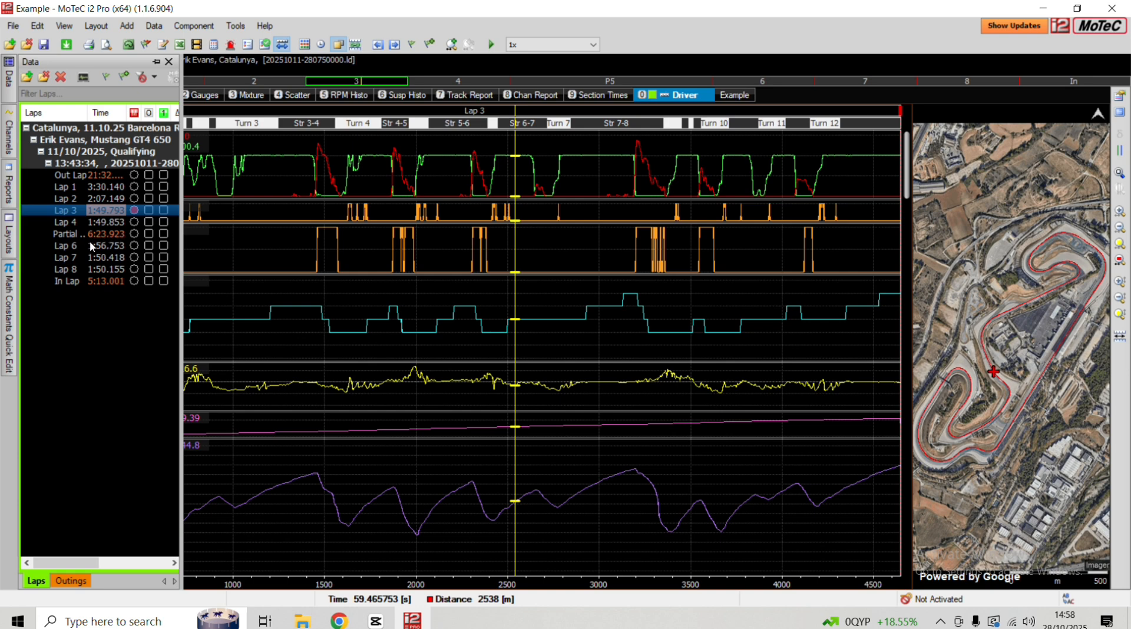
pyautogui.click(149, 270)
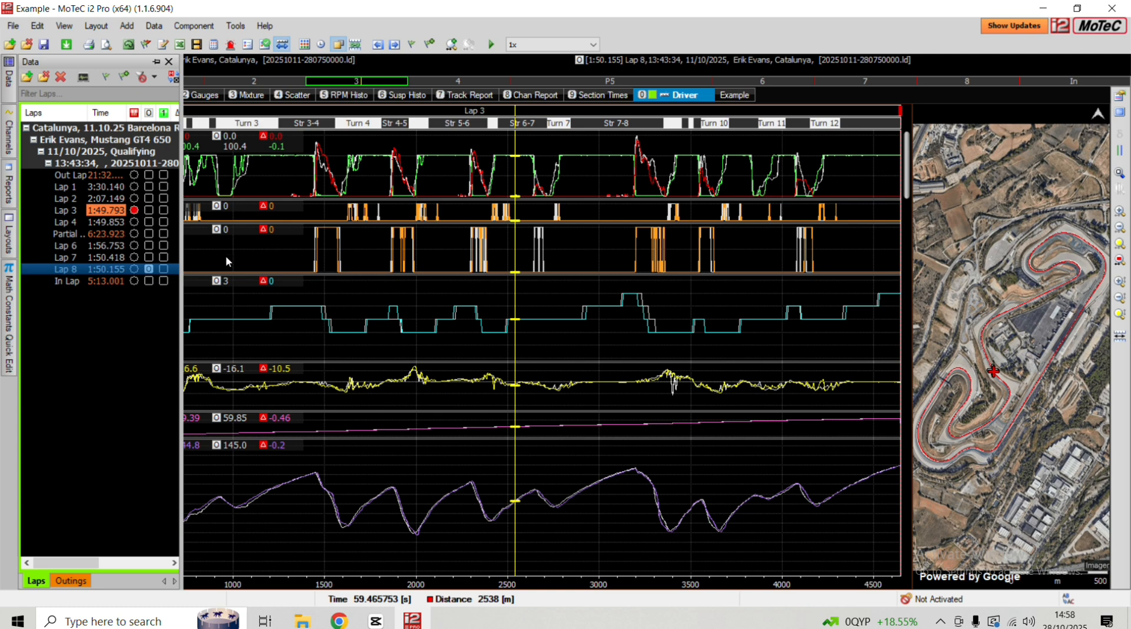
pyautogui.moveTo(282, 257)
pyautogui.mouseDown()
pyautogui.moveTo(190, 295)
pyautogui.moveTo(627, 328)
pyautogui.moveTo(228, 331)
pyautogui.moveTo(422, 369)
pyautogui.mouseUp()
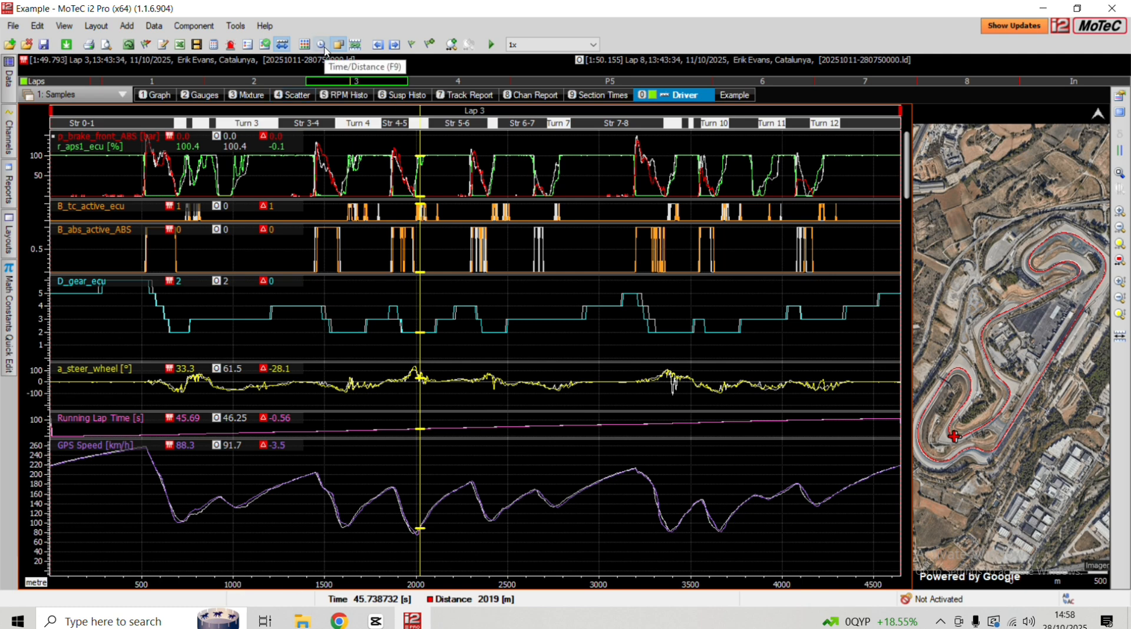
# Switch the graphs from distance to time and compare laps 3 and 8 at about 49 s and 71 s
pyautogui.click(323, 46)
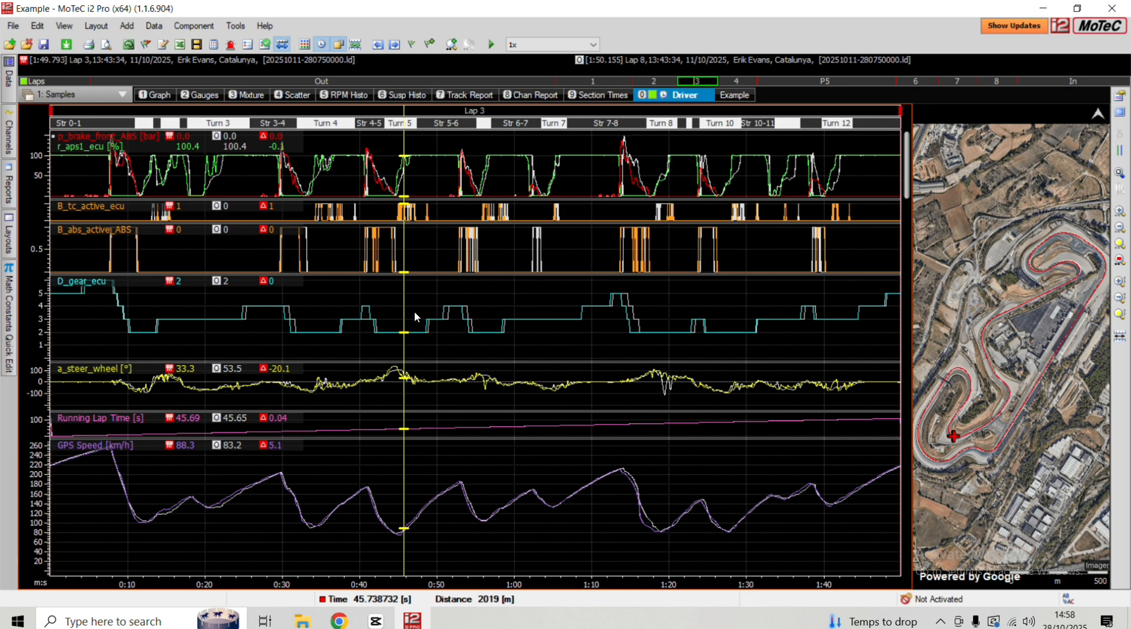
pyautogui.click(432, 310)
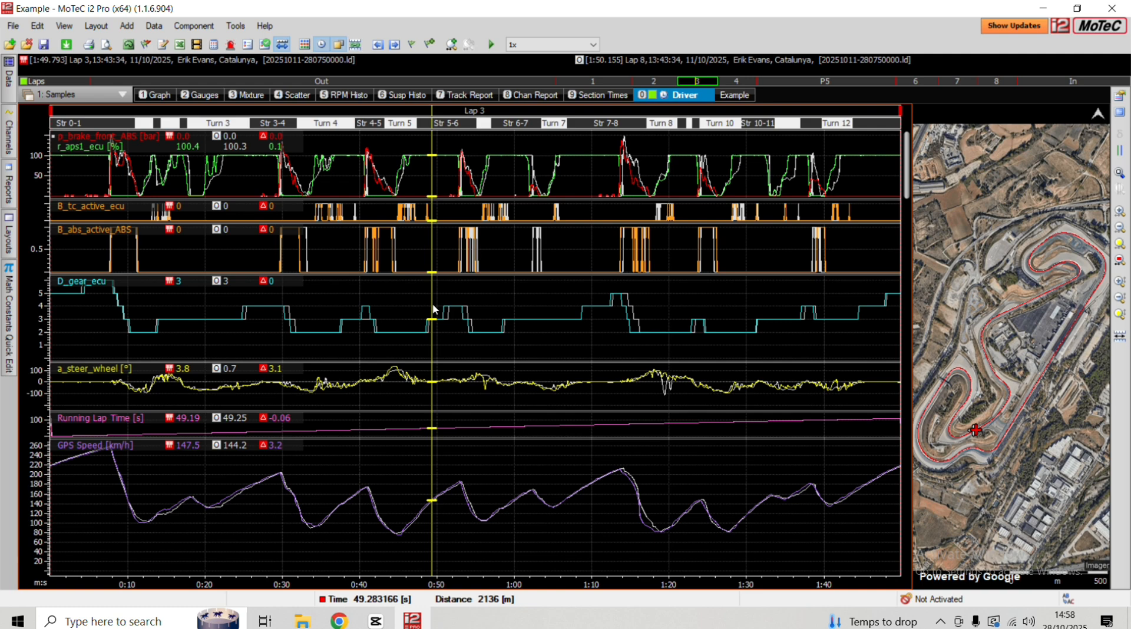
pyautogui.click(434, 306)
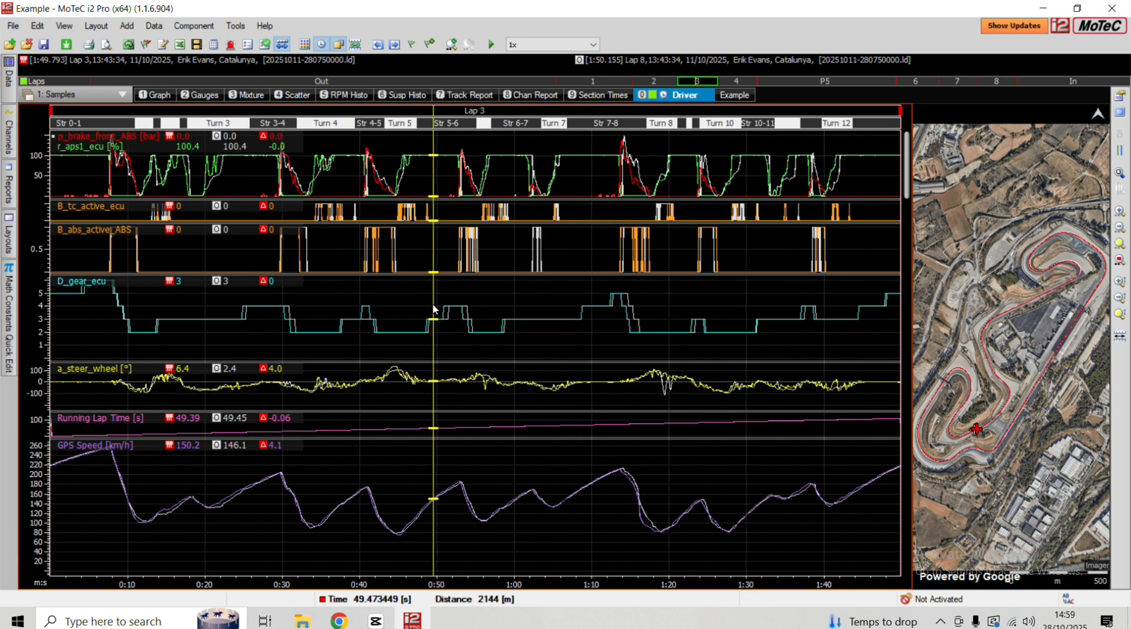
pyautogui.click(603, 172)
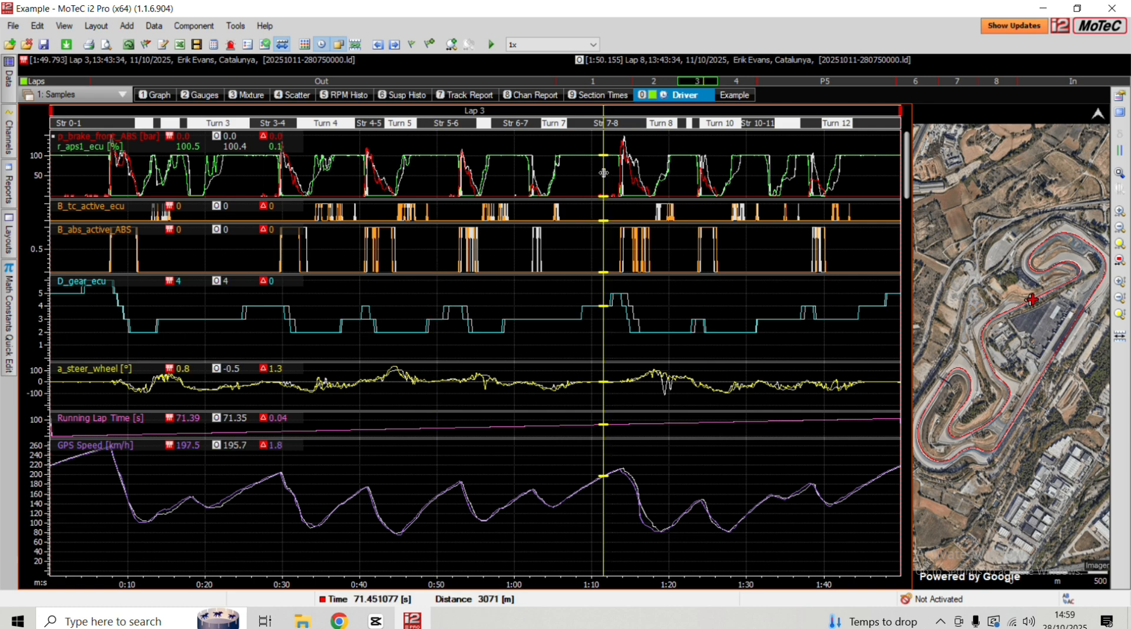
# Compare the braking points of laps 3 and 8 for Turn 8 in a close-up at about 73.6 s and 73.9 s
pyautogui.moveTo(604, 172); pyautogui.dragTo(666, 173)
pyautogui.click(272, 174)
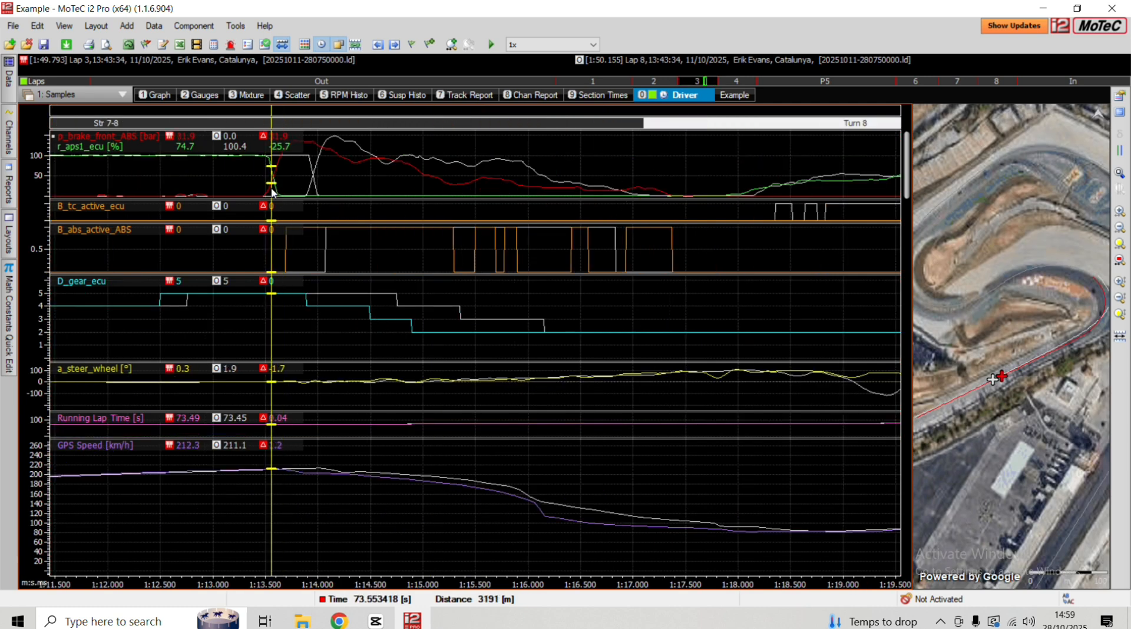
pyautogui.moveTo(273, 176)
pyautogui.mouseDown()
pyautogui.moveTo(320, 192)
pyautogui.moveTo(310, 193)
pyautogui.mouseUp()
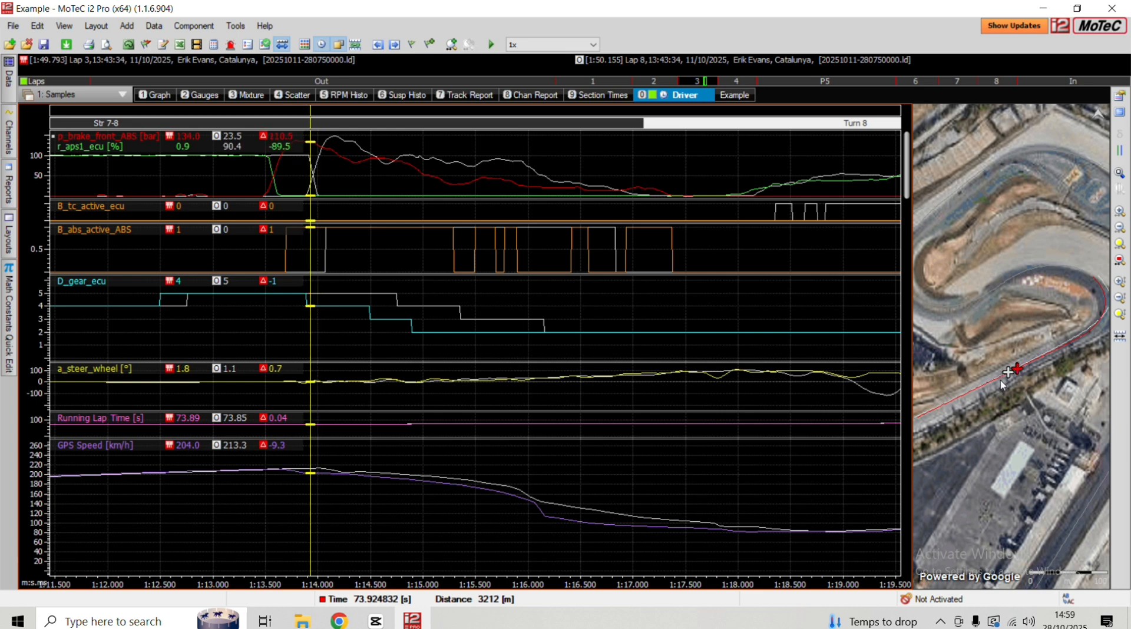
# Switch the full-lap graphs from time back to distance and move the cursor to about 1955 m
pyautogui.scroll(-5, 342, 310)
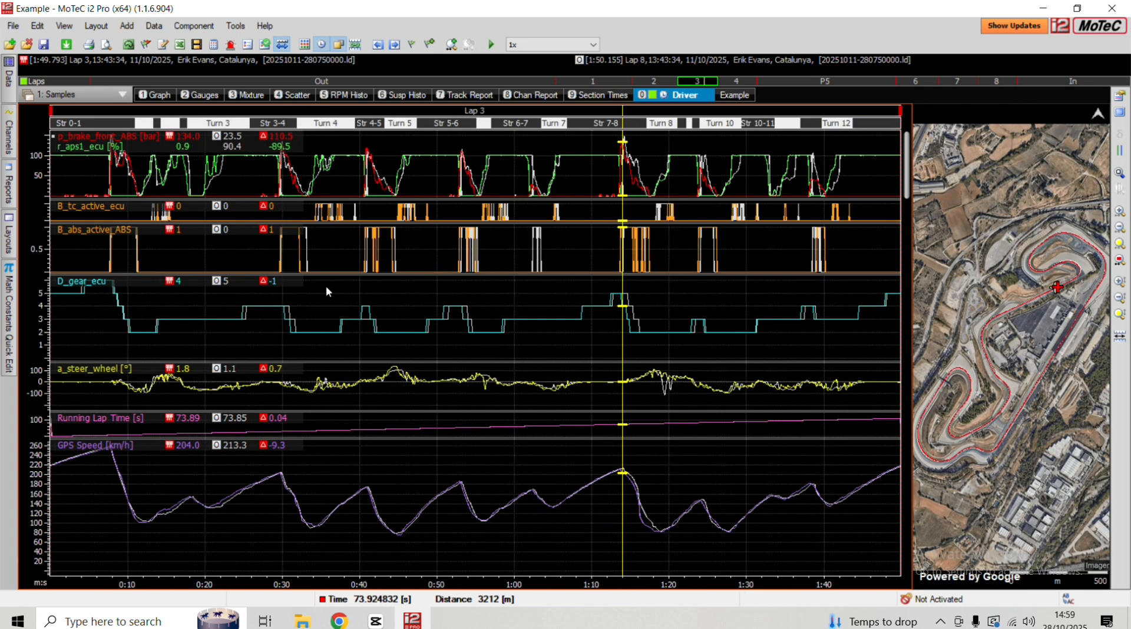
pyautogui.click(321, 48)
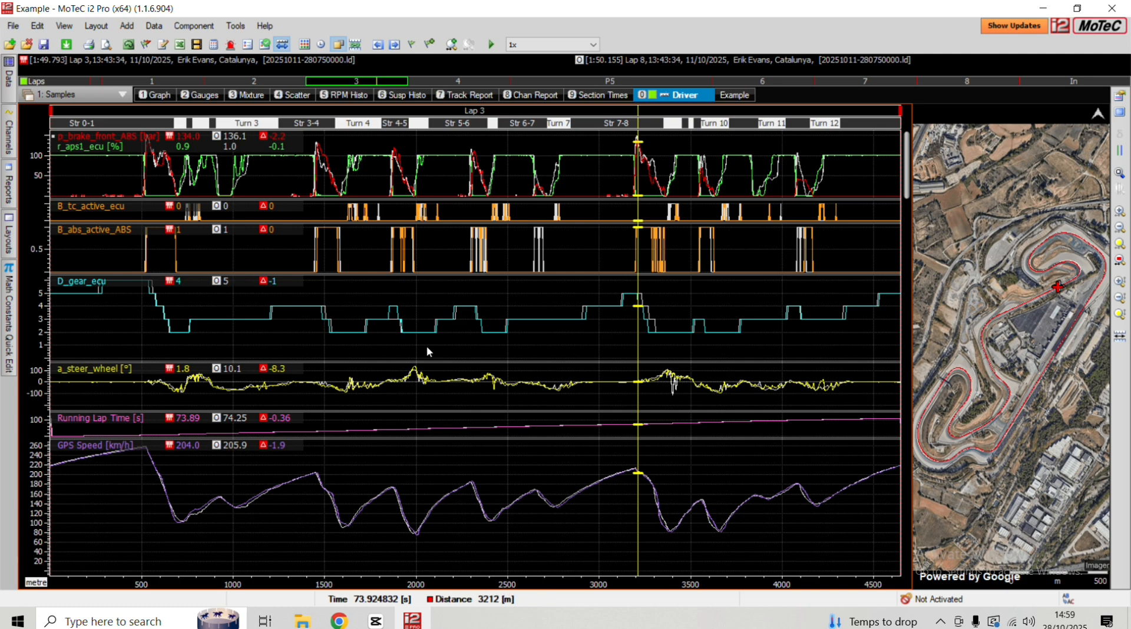
pyautogui.moveTo(574, 184)
pyautogui.mouseDown()
pyautogui.moveTo(373, 195)
pyautogui.moveTo(410, 206)
pyautogui.mouseUp()
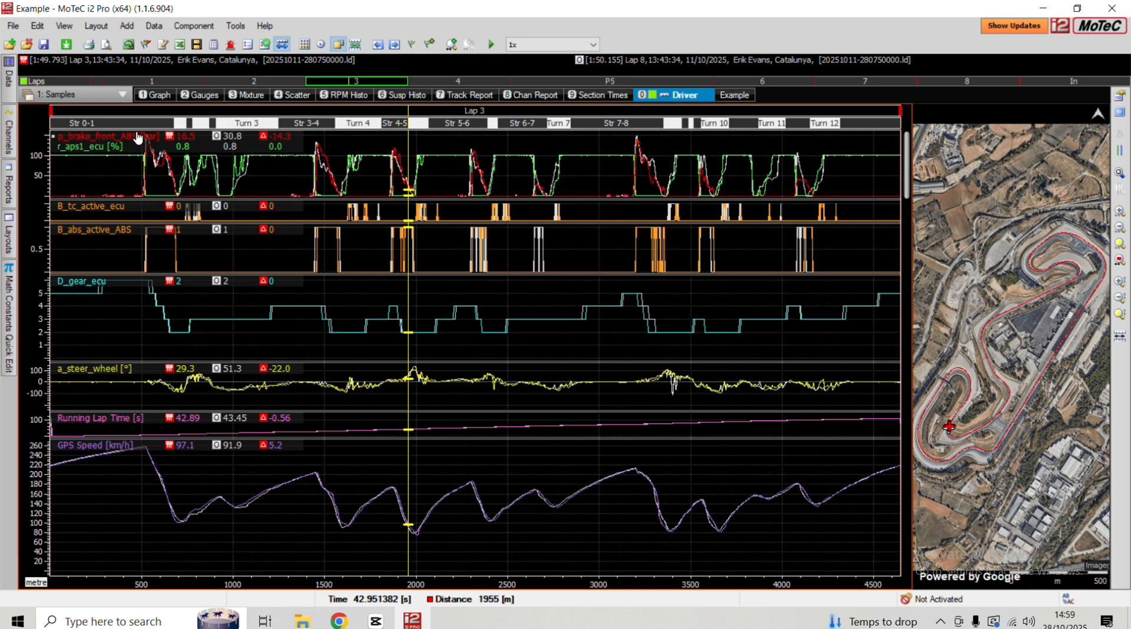
# Add a channel group between B_tc_active_ecu and B_abs_active_ABS in the driver graph, and move p_brake_front_ABS into it
pyautogui.rightClick(118, 314)
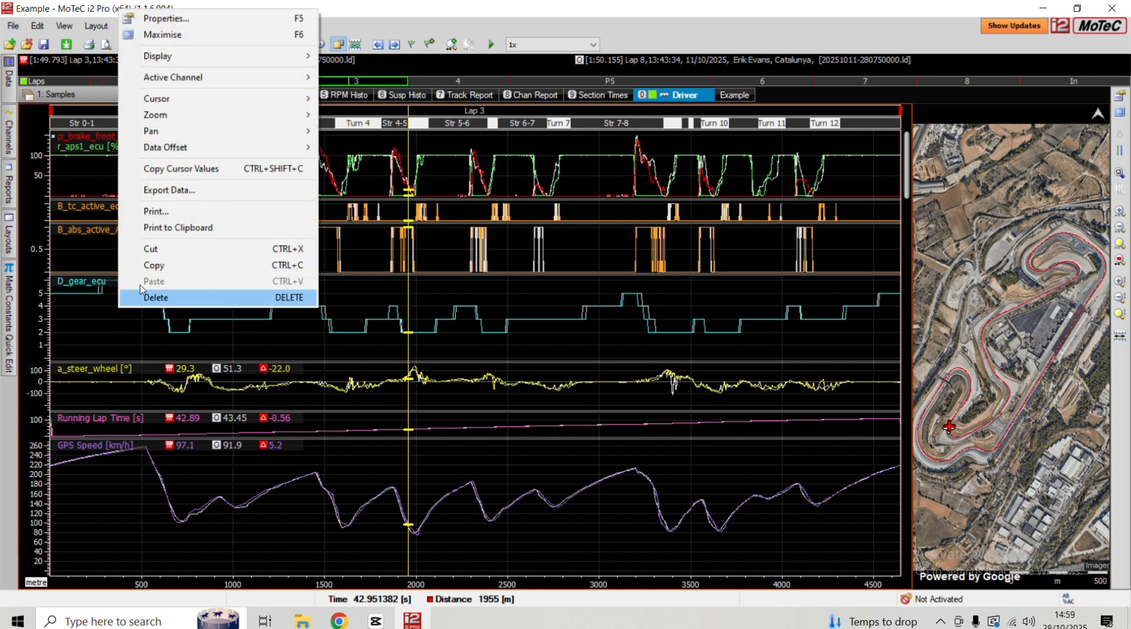
pyautogui.click(161, 19)
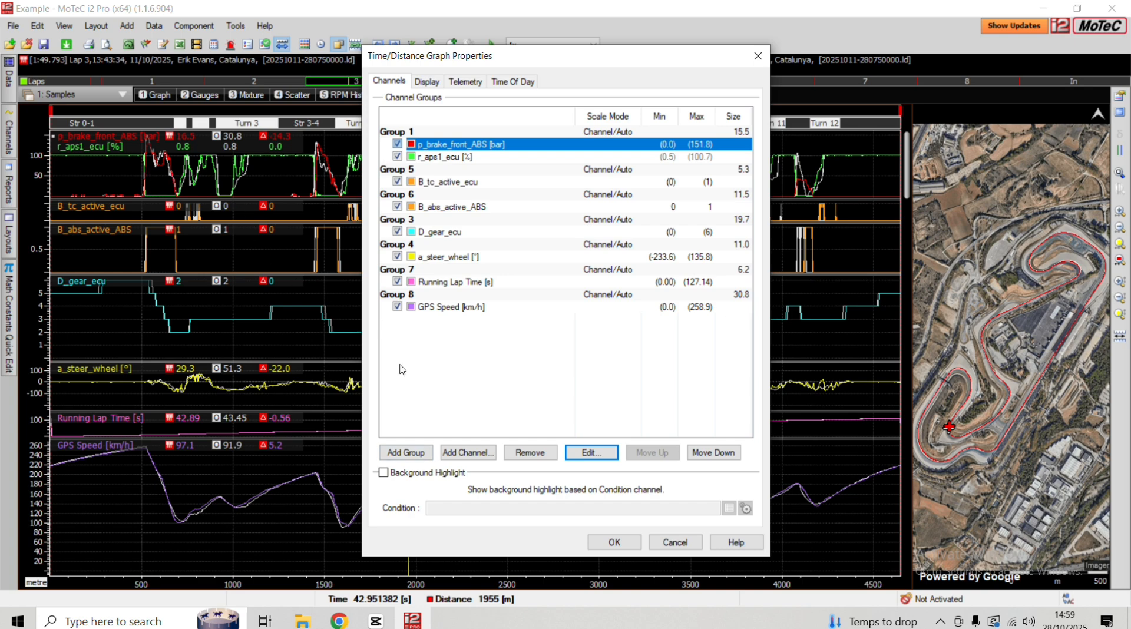
pyautogui.click(405, 453)
pyautogui.moveTo(398, 321); pyautogui.dragTo(413, 196)
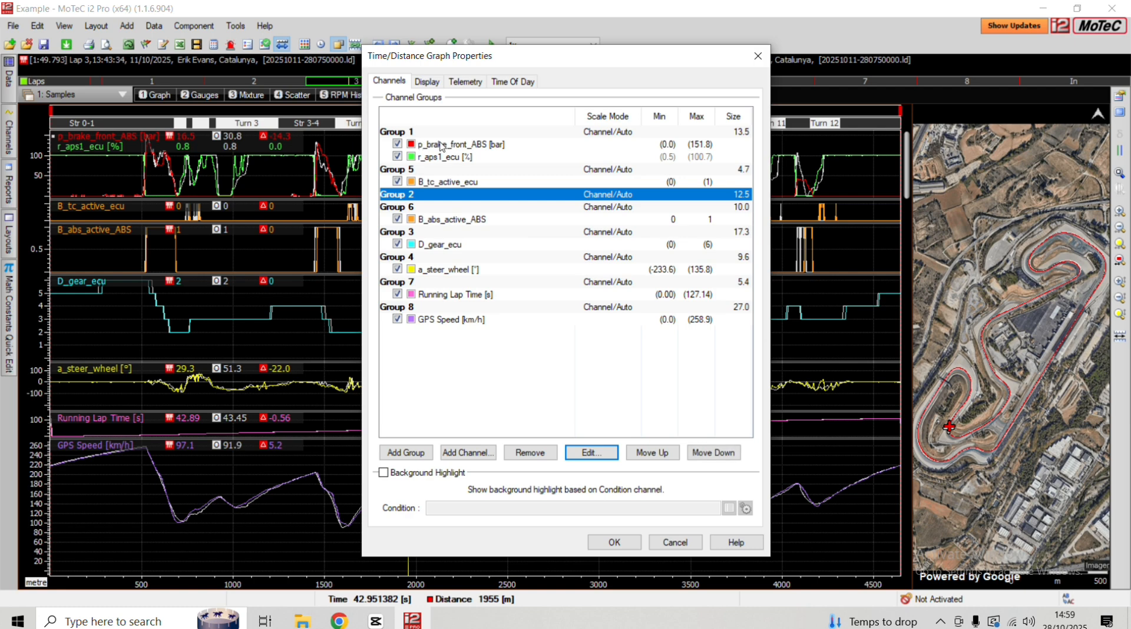
pyautogui.moveTo(442, 146); pyautogui.dragTo(454, 195)
pyautogui.click(492, 431)
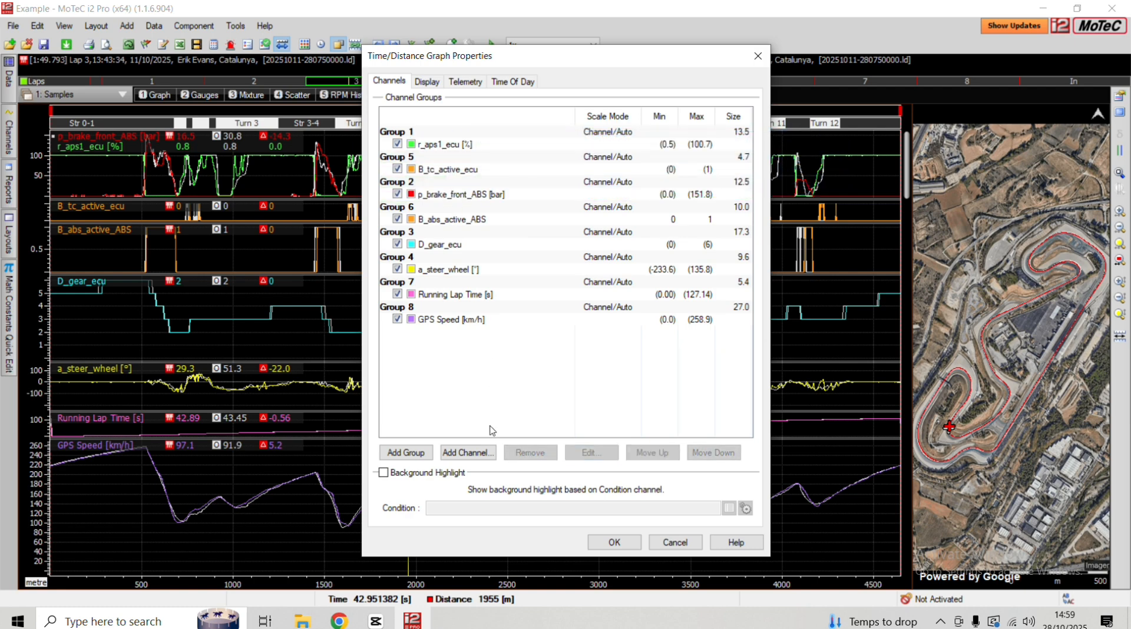
pyautogui.click(614, 542)
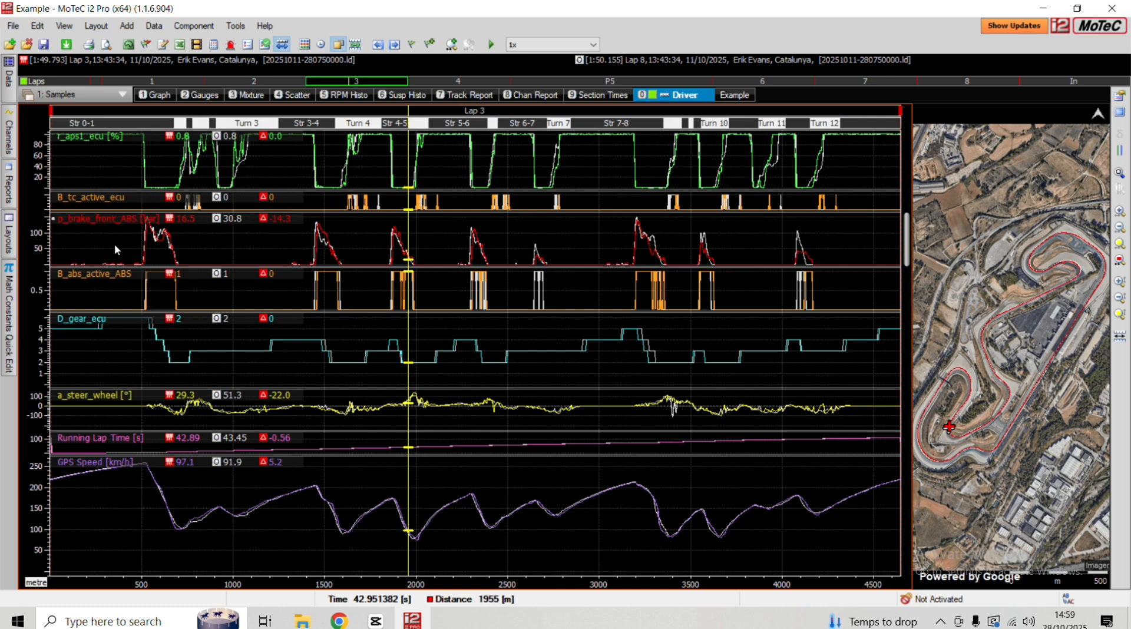
# Compare the separated brake pressure and running lap time traces of both laps at about 1573 m, 734 m and 1589 m
pyautogui.moveTo(11, 79)
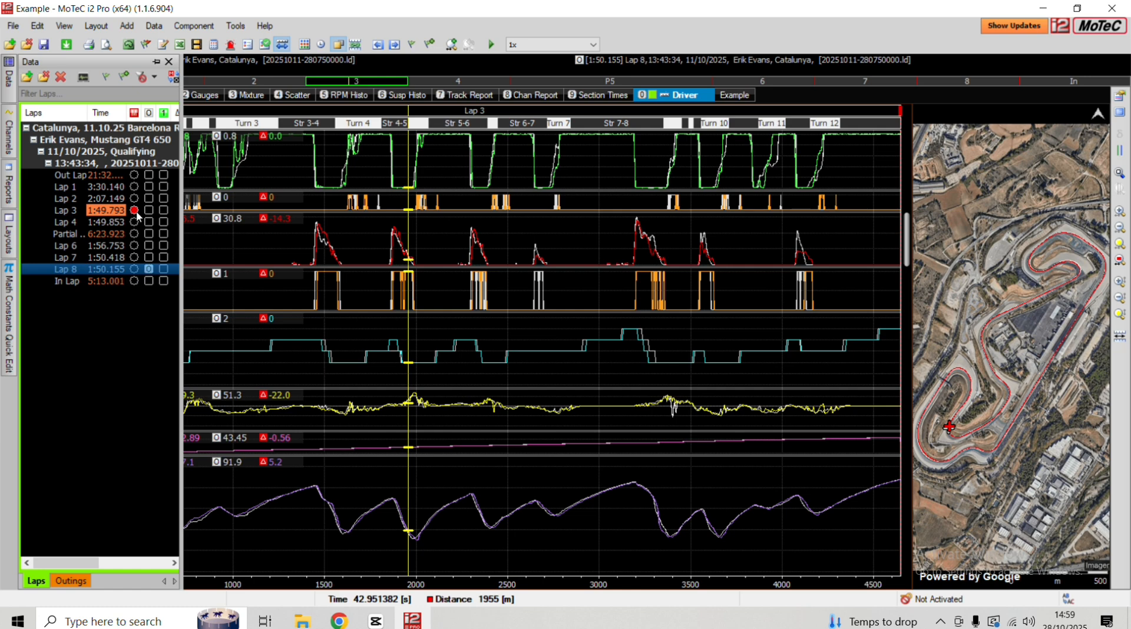
pyautogui.click(338, 228)
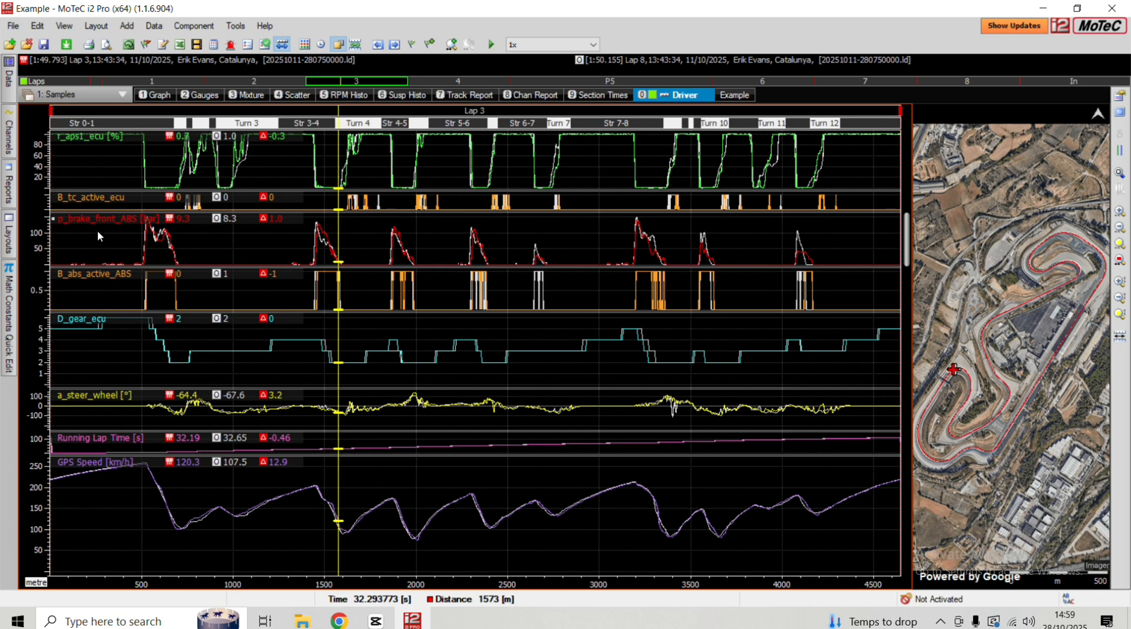
pyautogui.moveTo(111, 230)
pyautogui.mouseDown()
pyautogui.moveTo(803, 298)
pyautogui.moveTo(449, 318)
pyautogui.moveTo(864, 343)
pyautogui.moveTo(599, 335)
pyautogui.mouseUp()
pyautogui.scroll(-3, 599, 335)
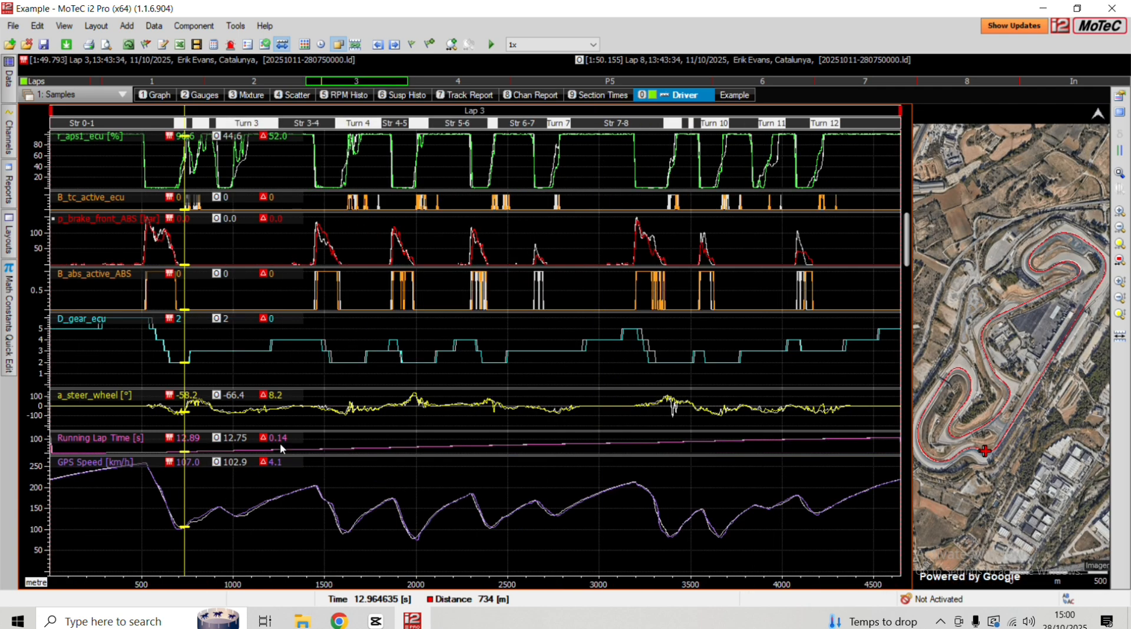
pyautogui.click(341, 447)
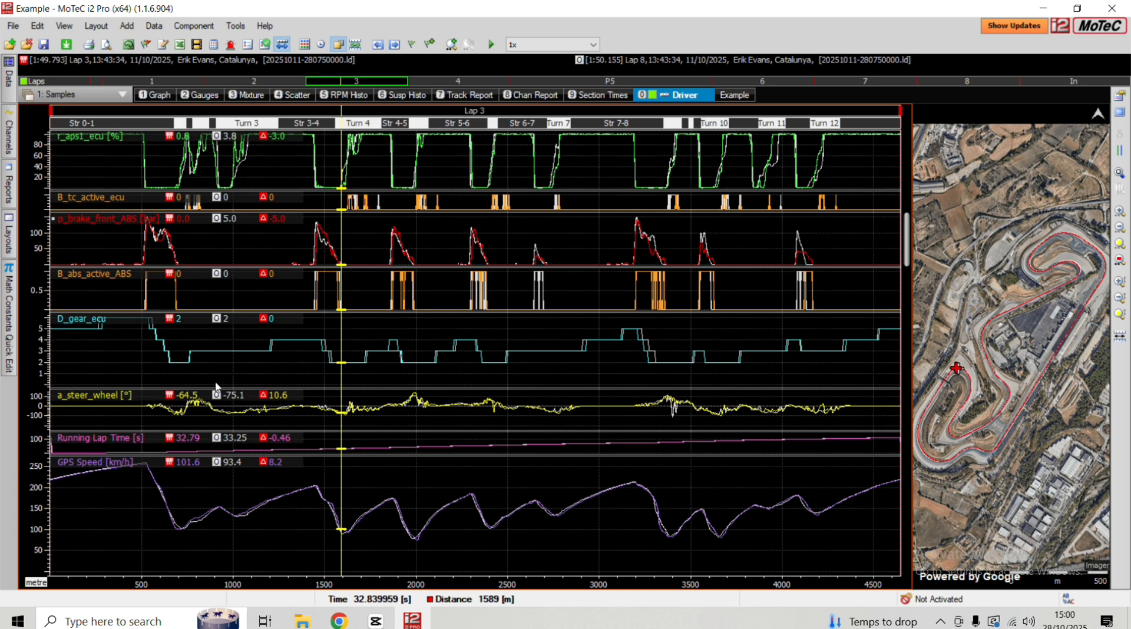
# Show the Variance trace above the driver graphs and check it on the main straight at about 471 m and 414 m
pyautogui.hotkey('ctrl', 'a')
pyautogui.hotkey('ctrl', 'a')
pyautogui.moveTo(101, 156)
pyautogui.mouseDown()
pyautogui.moveTo(147, 147)
pyautogui.moveTo(136, 124)
pyautogui.mouseUp()
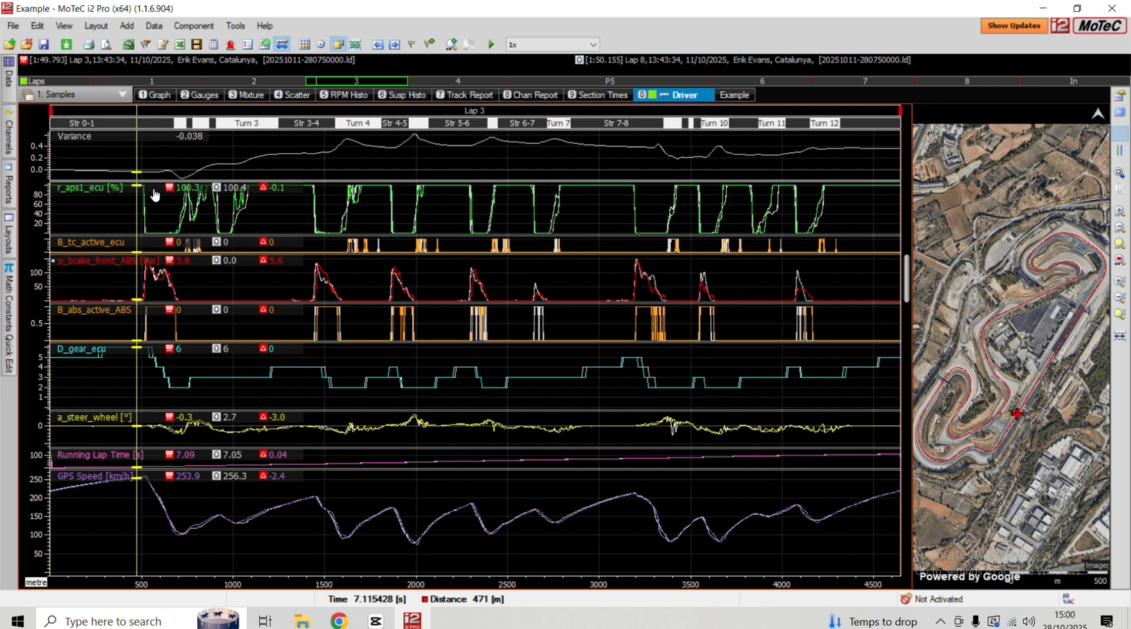
pyautogui.moveTo(177, 156)
pyautogui.mouseDown()
pyautogui.moveTo(62, 157)
pyautogui.moveTo(613, 177)
pyautogui.moveTo(79, 188)
pyautogui.moveTo(61, 202)
pyautogui.moveTo(106, 171)
pyautogui.moveTo(145, 173)
pyautogui.moveTo(132, 176)
pyautogui.mouseUp()
pyautogui.moveTo(127, 301)
pyautogui.mouseDown()
pyautogui.moveTo(92, 304)
pyautogui.moveTo(138, 303)
pyautogui.moveTo(127, 304)
pyautogui.mouseUp()
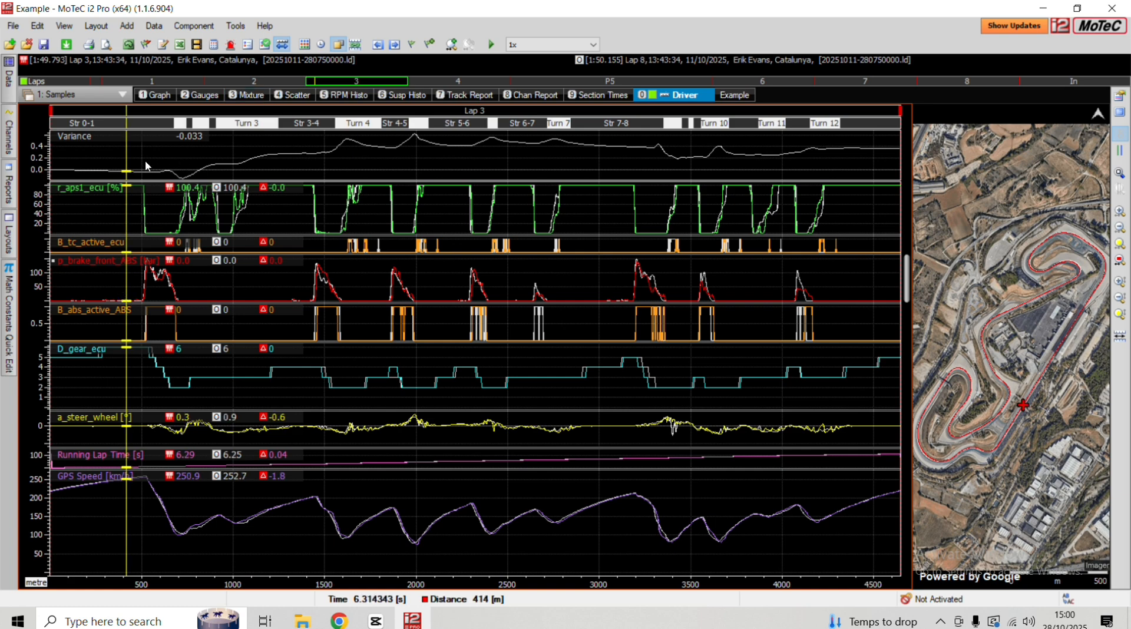
# Follow the variance between laps 3 and 8 alongside the driver inputs, including at about 750 m, 3041 m and 2940 m
pyautogui.moveTo(146, 166)
pyautogui.mouseDown()
pyautogui.moveTo(351, 171)
pyautogui.moveTo(277, 173)
pyautogui.moveTo(326, 178)
pyautogui.moveTo(572, 163)
pyautogui.moveTo(776, 174)
pyautogui.mouseUp()
pyautogui.moveTo(101, 199); pyautogui.dragTo(278, 219)
pyautogui.moveTo(207, 265)
pyautogui.mouseDown()
pyautogui.moveTo(526, 295)
pyautogui.moveTo(465, 309)
pyautogui.mouseUp()
pyautogui.scroll(-5, 481, 314)
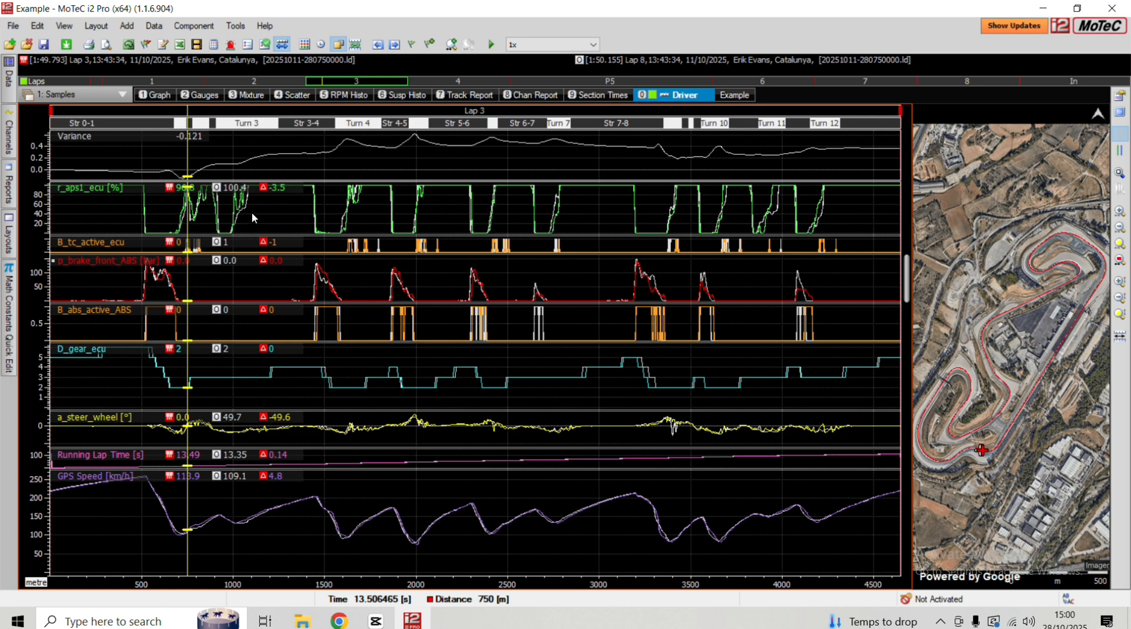
pyautogui.moveTo(284, 213)
pyautogui.mouseDown()
pyautogui.moveTo(381, 220)
pyautogui.moveTo(414, 201)
pyautogui.moveTo(609, 274)
pyautogui.mouseUp()
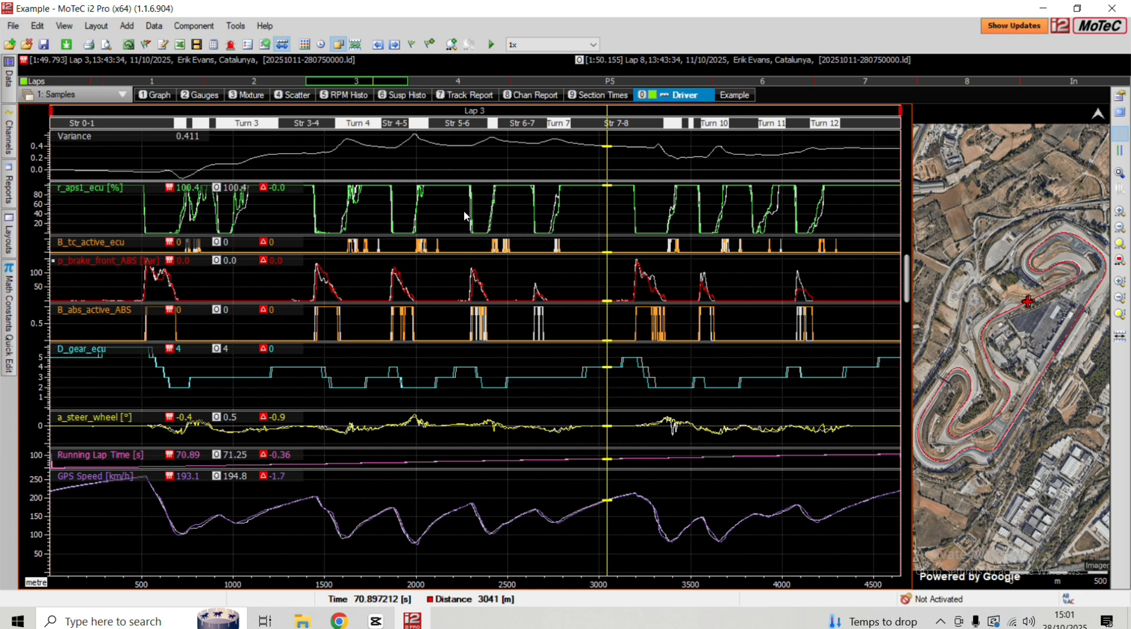
pyautogui.moveTo(503, 213); pyautogui.dragTo(591, 206)
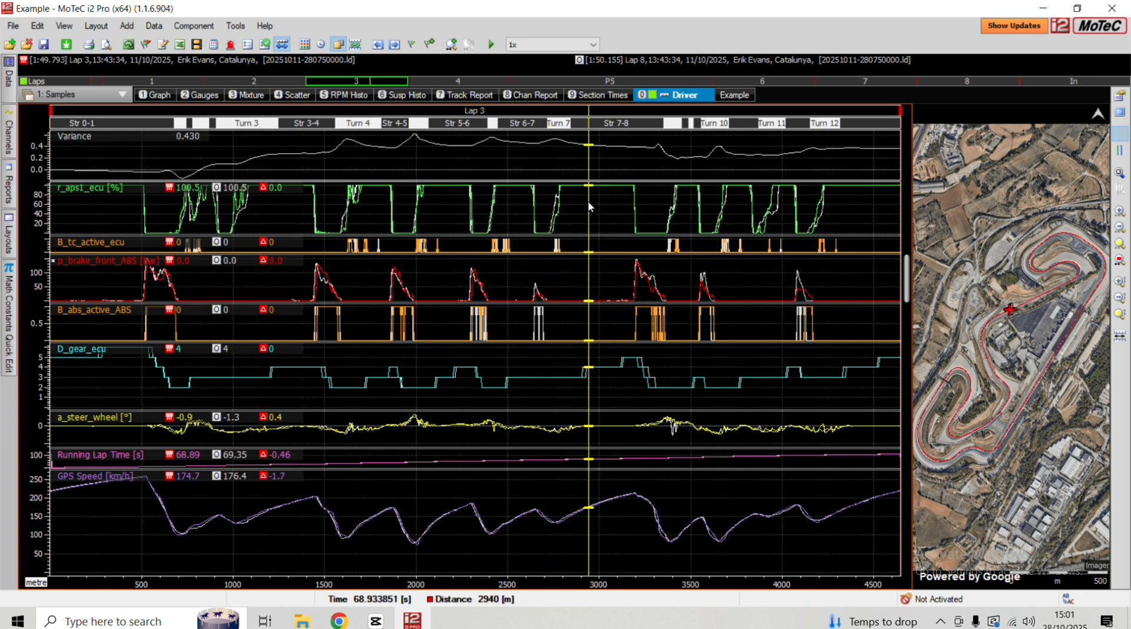
# Browse the list of available logged channels
pyautogui.click(4, 144)
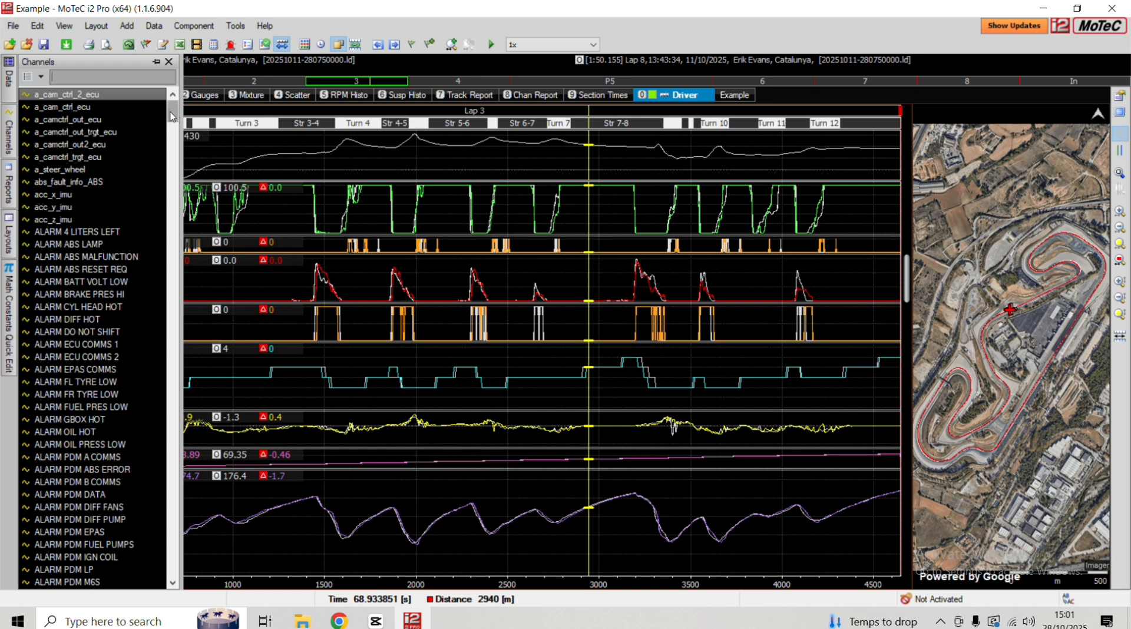
pyautogui.moveTo(173, 116)
pyautogui.mouseDown()
pyautogui.moveTo(140, 413)
pyautogui.moveTo(163, 593)
pyautogui.moveTo(180, 561)
pyautogui.moveTo(189, 103)
pyautogui.mouseUp()
pyautogui.moveTo(172, 114)
pyautogui.mouseDown()
pyautogui.moveTo(153, 249)
pyautogui.moveTo(162, 105)
pyautogui.mouseUp()
# Compare laps 3 and 8 at about 1194 m, 1653 m and 3041 m on the driver graphs
pyautogui.click(270, 137)
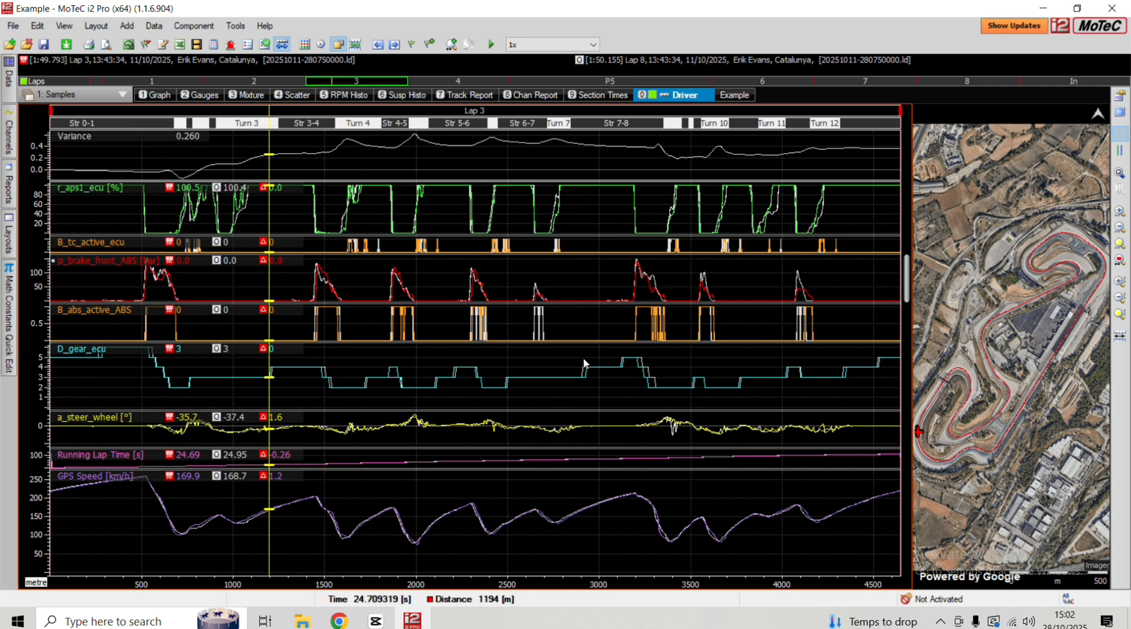
pyautogui.moveTo(137, 393)
pyautogui.mouseDown()
pyautogui.moveTo(161, 381)
pyautogui.moveTo(353, 403)
pyautogui.mouseUp()
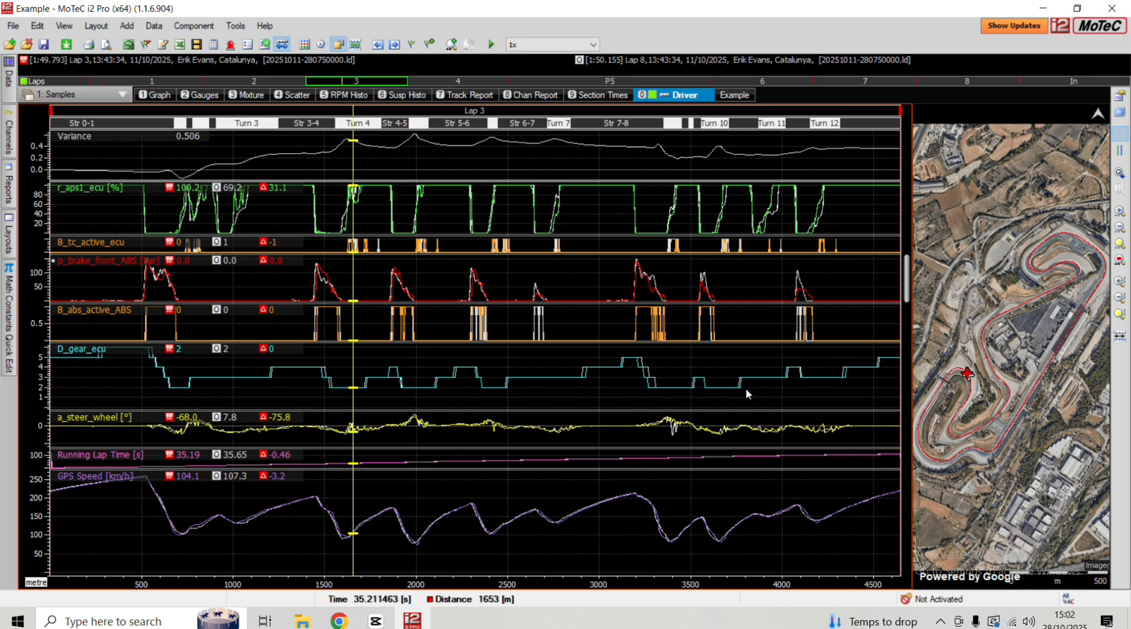
pyautogui.moveTo(672, 377)
pyautogui.mouseDown()
pyautogui.moveTo(703, 401)
pyautogui.moveTo(483, 412)
pyautogui.moveTo(554, 428)
pyautogui.moveTo(233, 413)
pyautogui.moveTo(442, 369)
pyautogui.moveTo(539, 364)
pyautogui.moveTo(309, 324)
pyautogui.moveTo(554, 316)
pyautogui.moveTo(599, 324)
pyautogui.moveTo(578, 333)
pyautogui.moveTo(623, 348)
pyautogui.moveTo(236, 347)
pyautogui.moveTo(607, 351)
pyautogui.mouseUp()
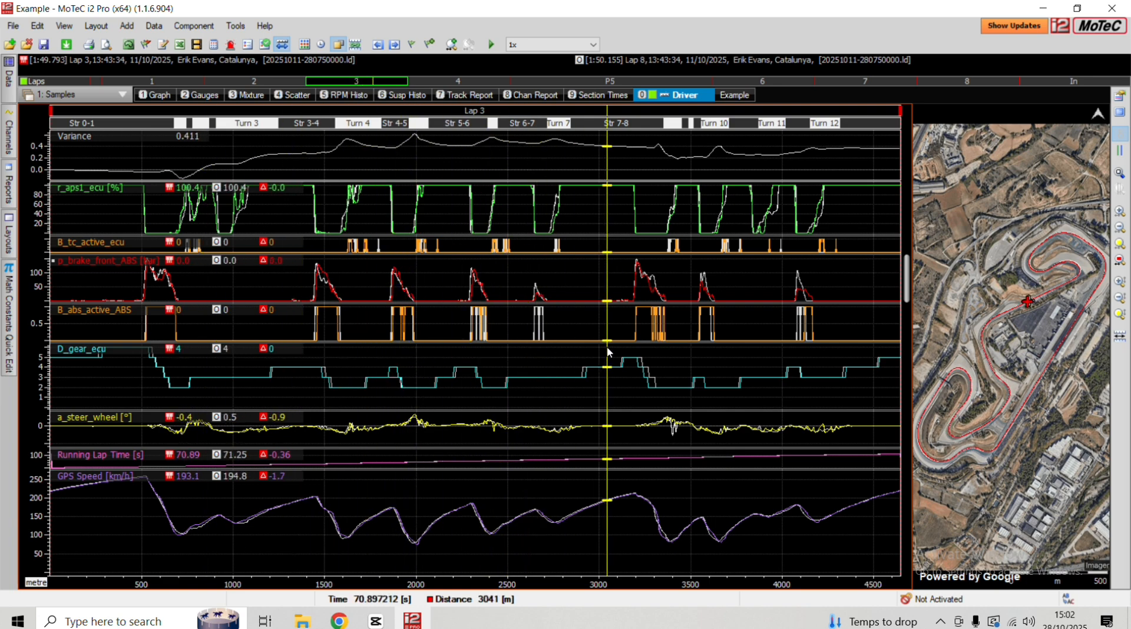